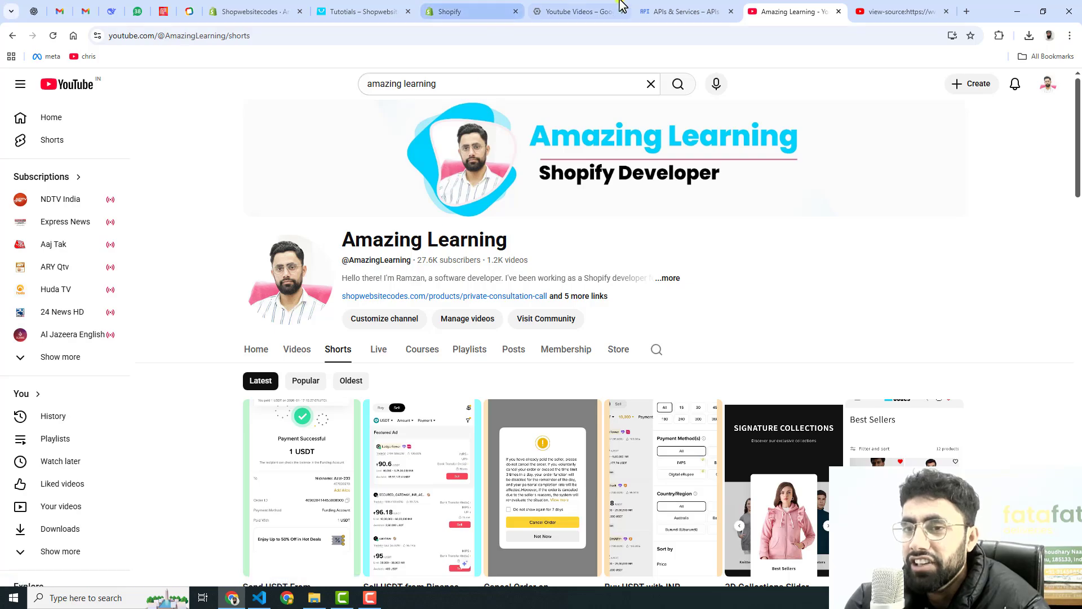
- Examine the video cards on the store's Tutotials page, and load more videos to inspect the rest of the grid
left_click(620, 11)
left_click(357, 11)
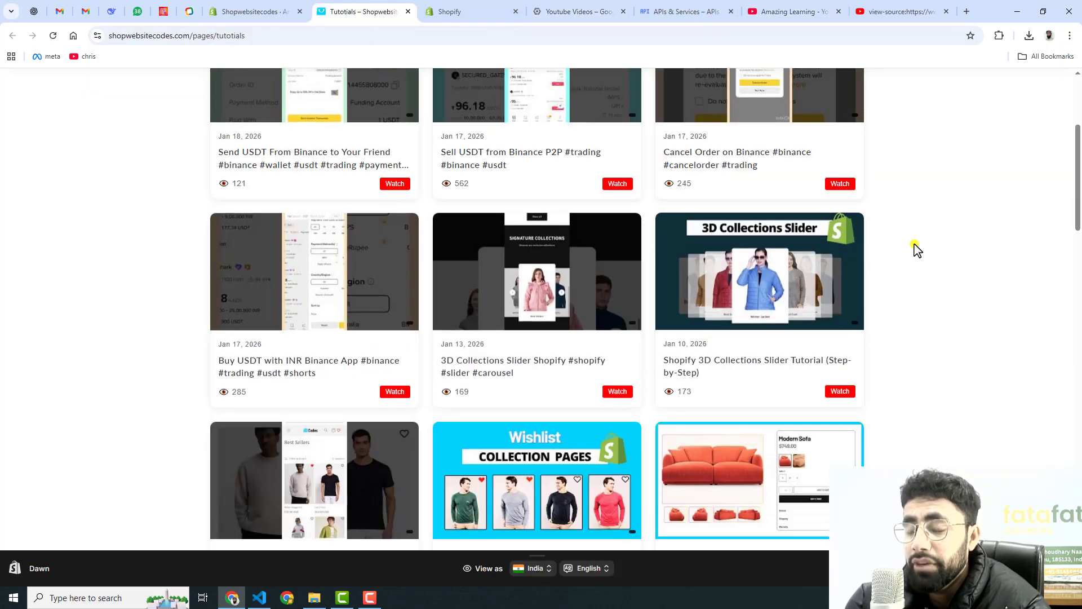
scroll(946, 310, "down", 10)
scroll(947, 310, "down", 20)
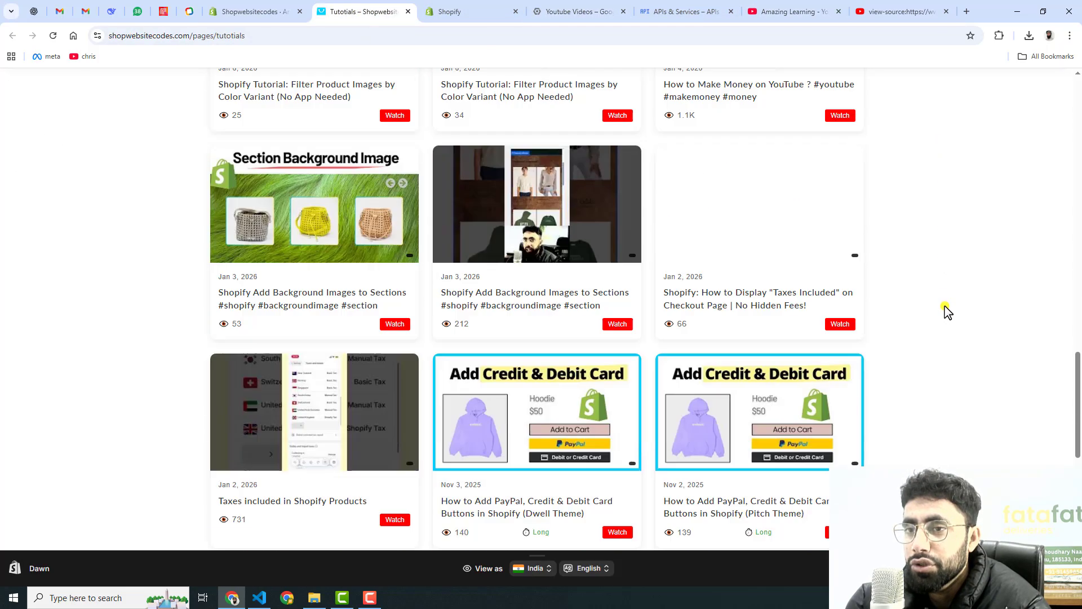
scroll(945, 308, "up", 4)
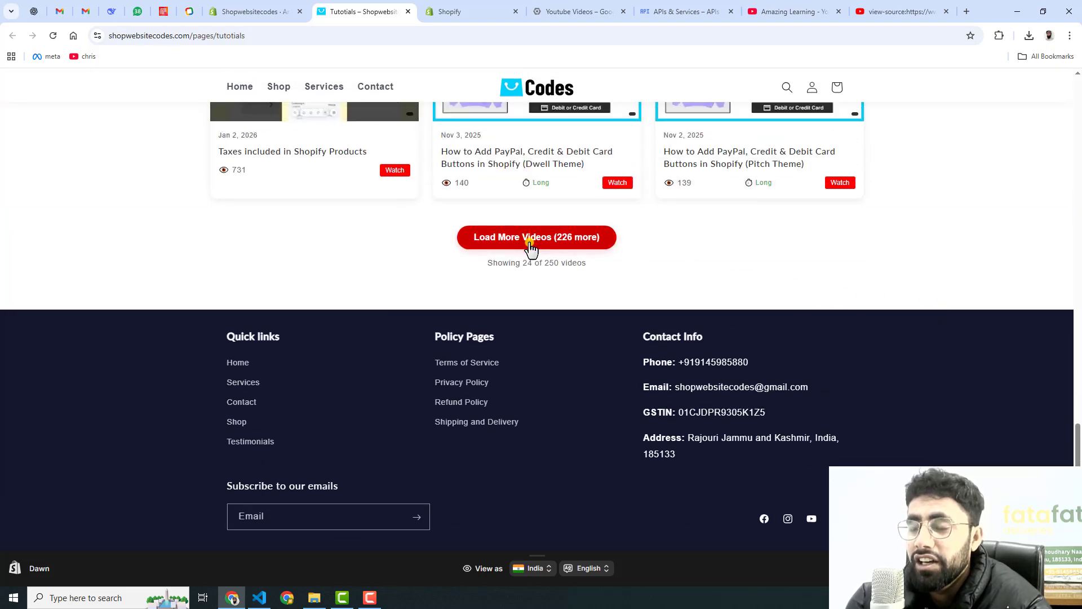
left_click(533, 237)
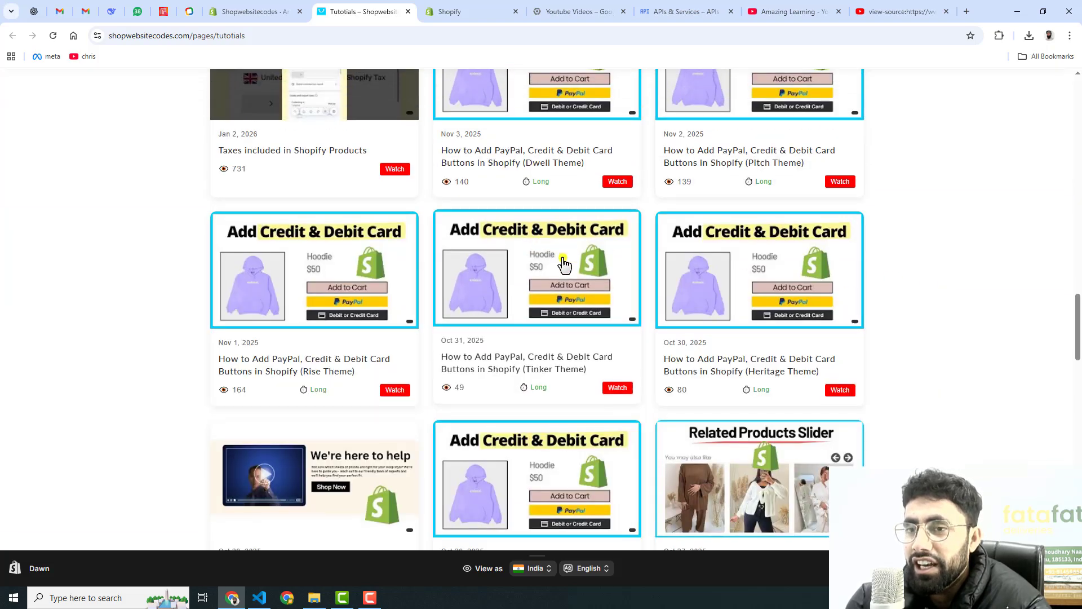
scroll(962, 338, "down", 20)
scroll(962, 335, "up", 4)
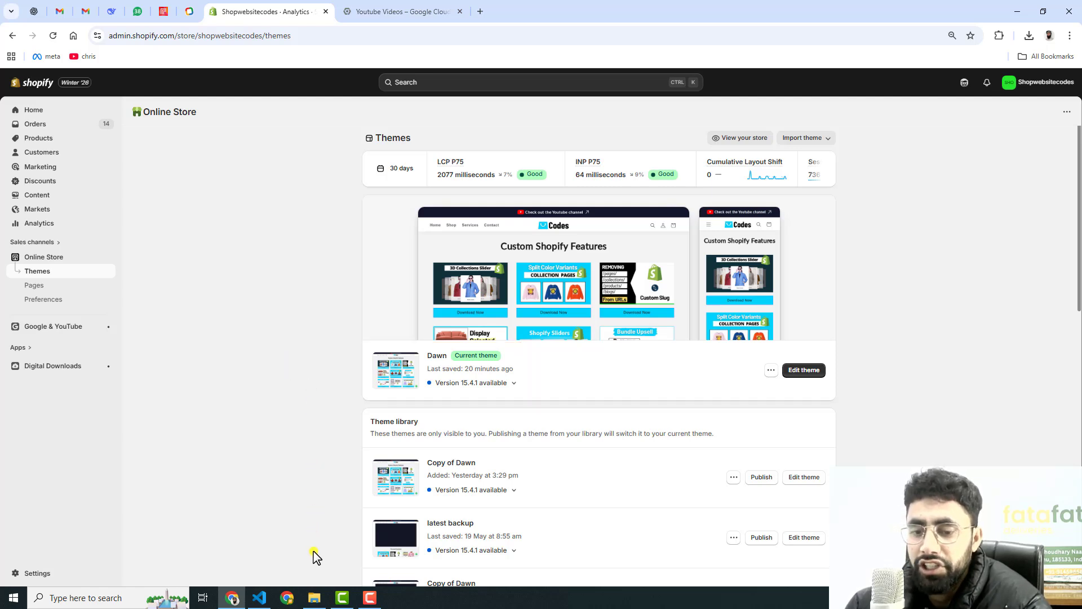
- Open documentation.txt from the youtube videos list folder and copy the template name page.youtube-feed.liquid
left_click(313, 596)
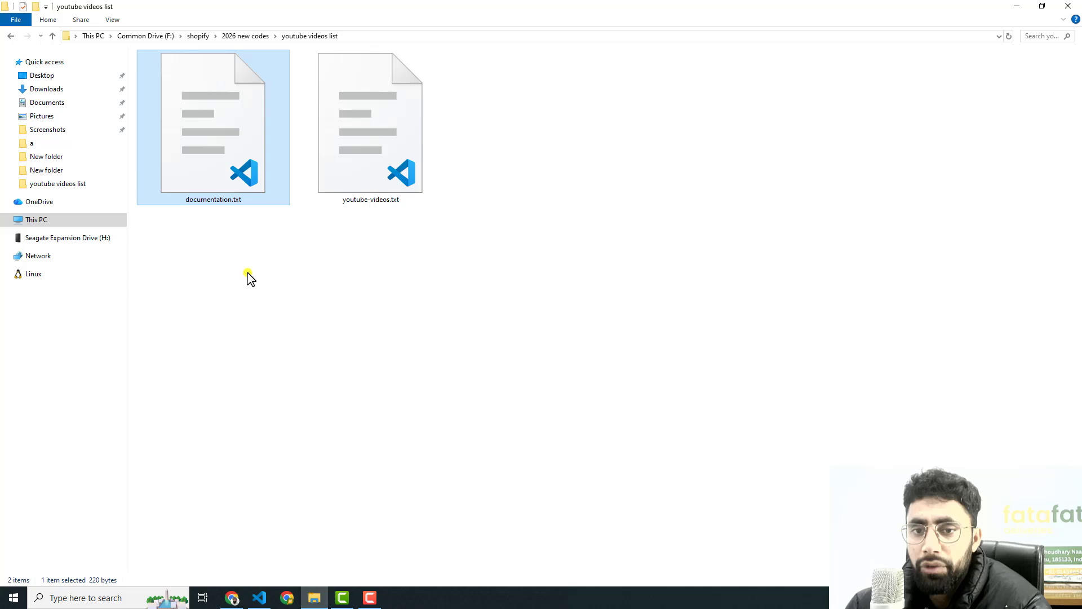
double_click(214, 157)
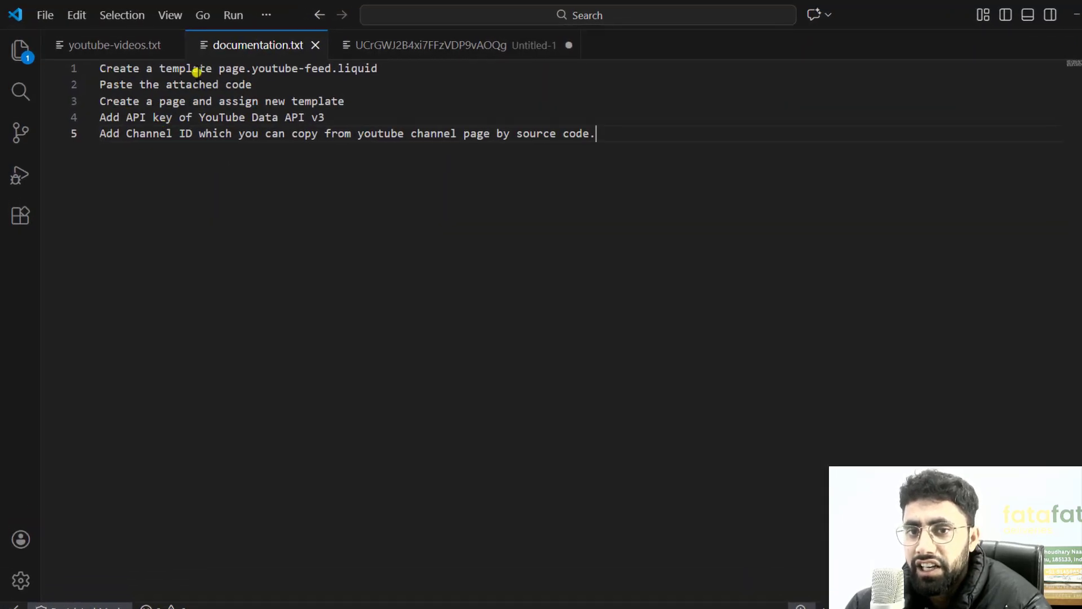
left_click_drag(218, 69, 386, 69)
key("ctrl+c")
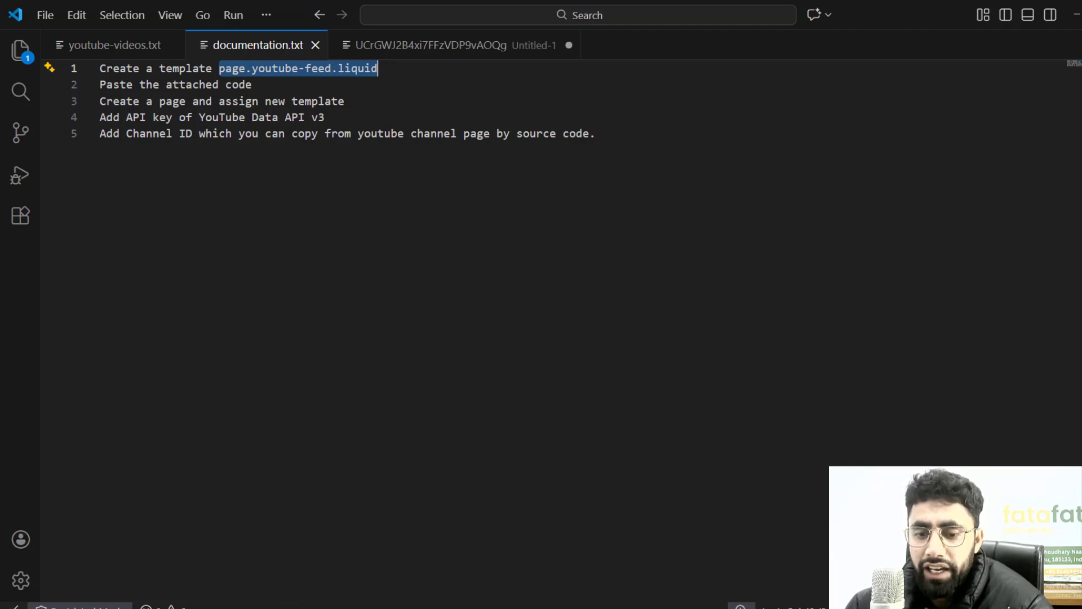
- Switch to the Shopify admin and open the current Dawn theme's code for editing
key("alt+Tab")
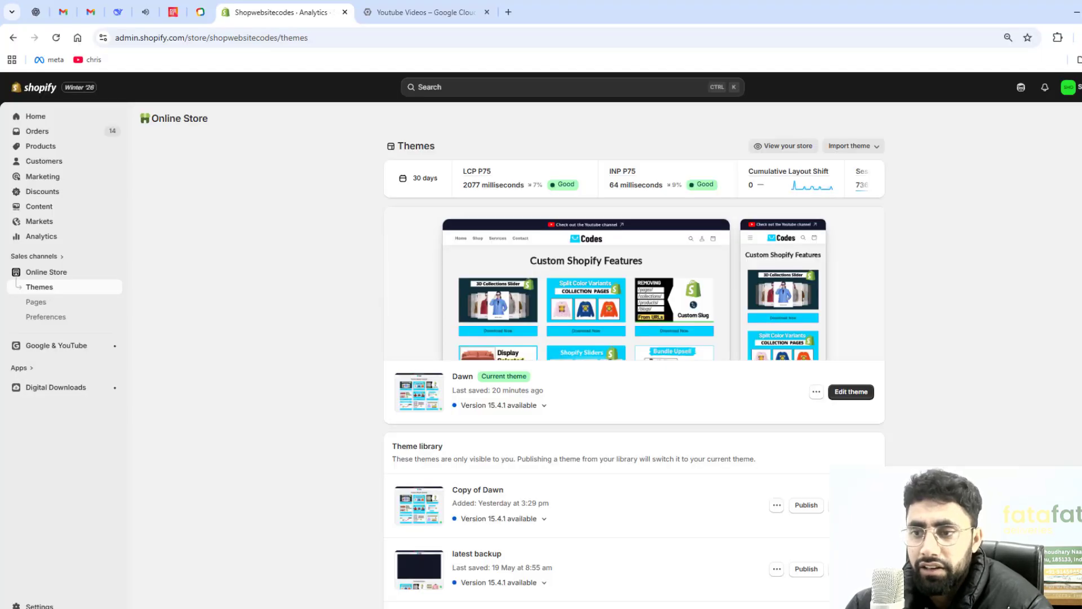
left_click(816, 393)
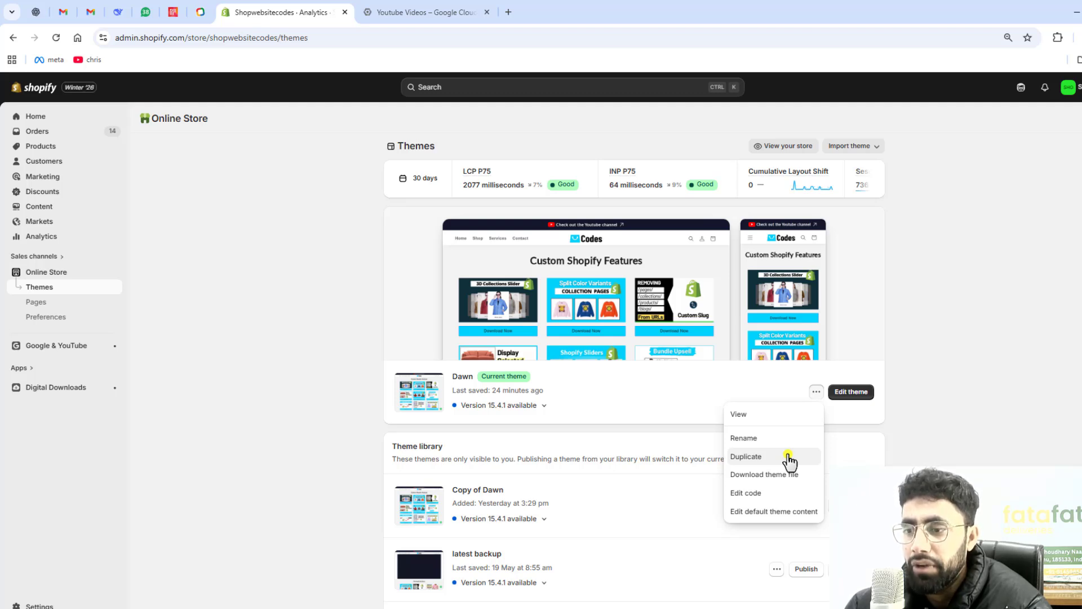
left_click(887, 429)
left_click(817, 392)
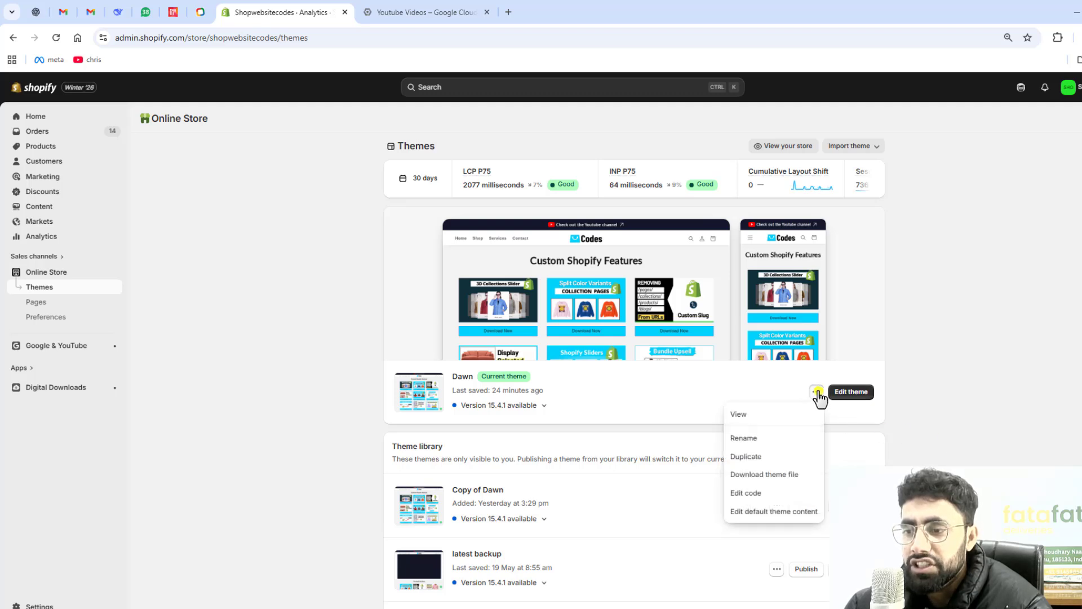
left_click(745, 492)
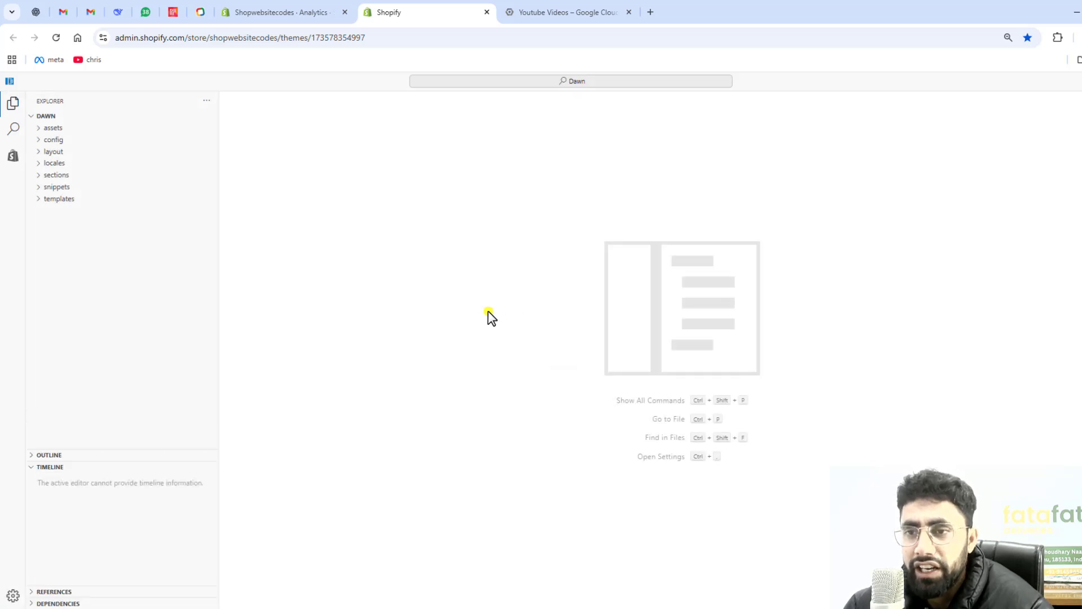
- Create a new file named page.youtube-feed.liquid in the theme's templates folder
left_click(62, 510)
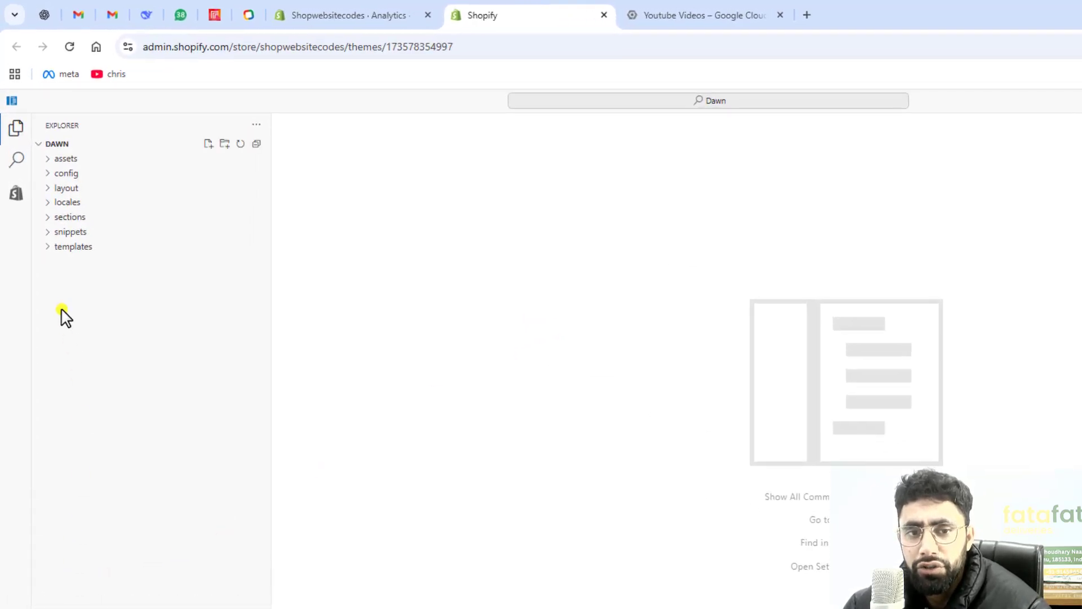
left_click(79, 248)
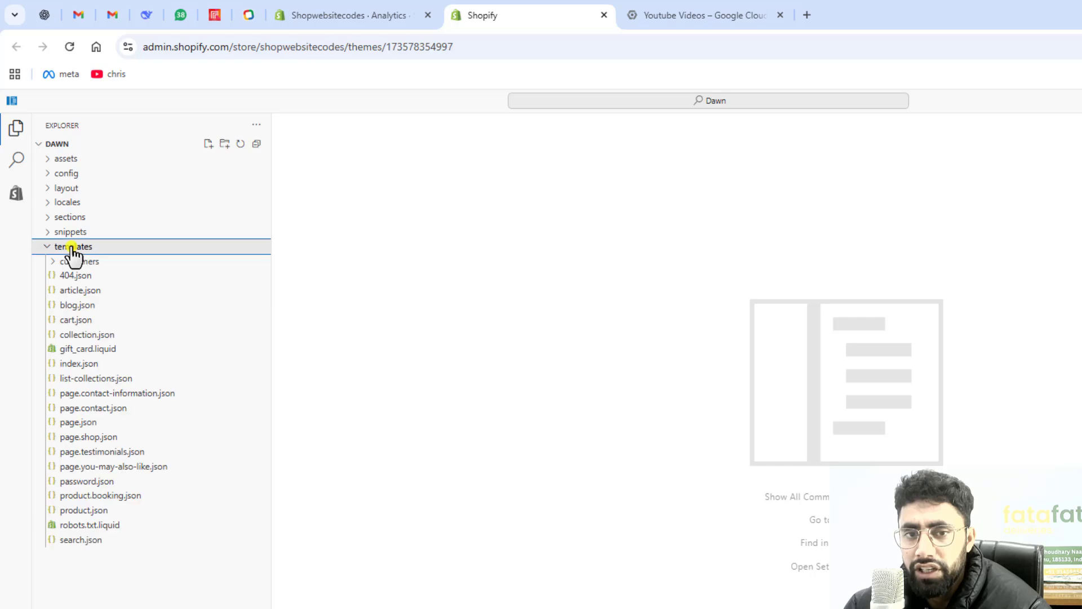
left_click(208, 145)
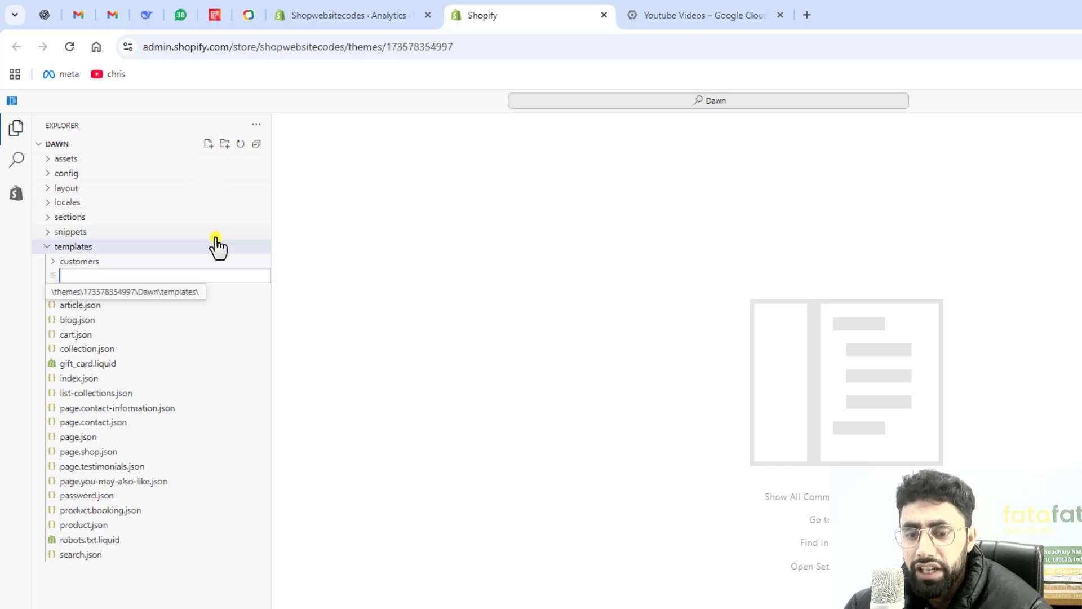
key("ctrl+v")
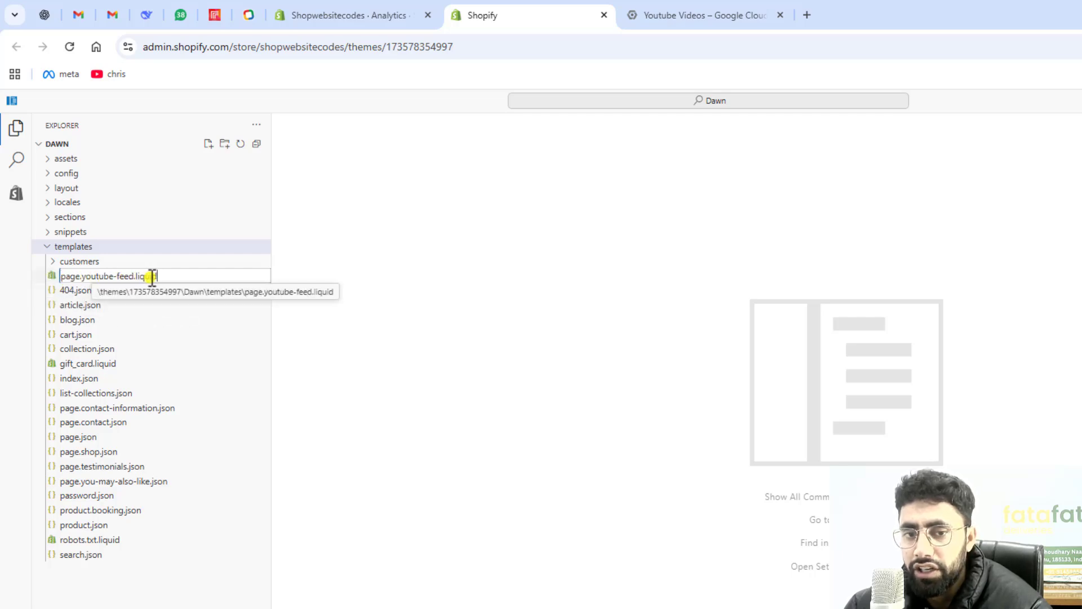
key("Return")
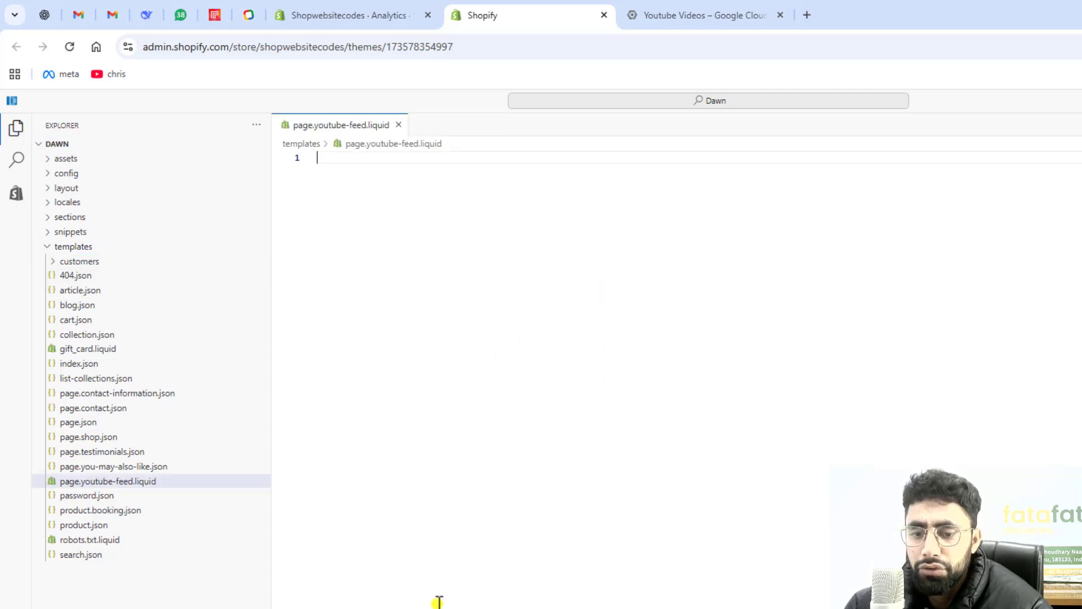
- Copy all the code from youtube-videos.txt and paste it into the empty page.youtube-feed.liquid template
key("alt+Tab")
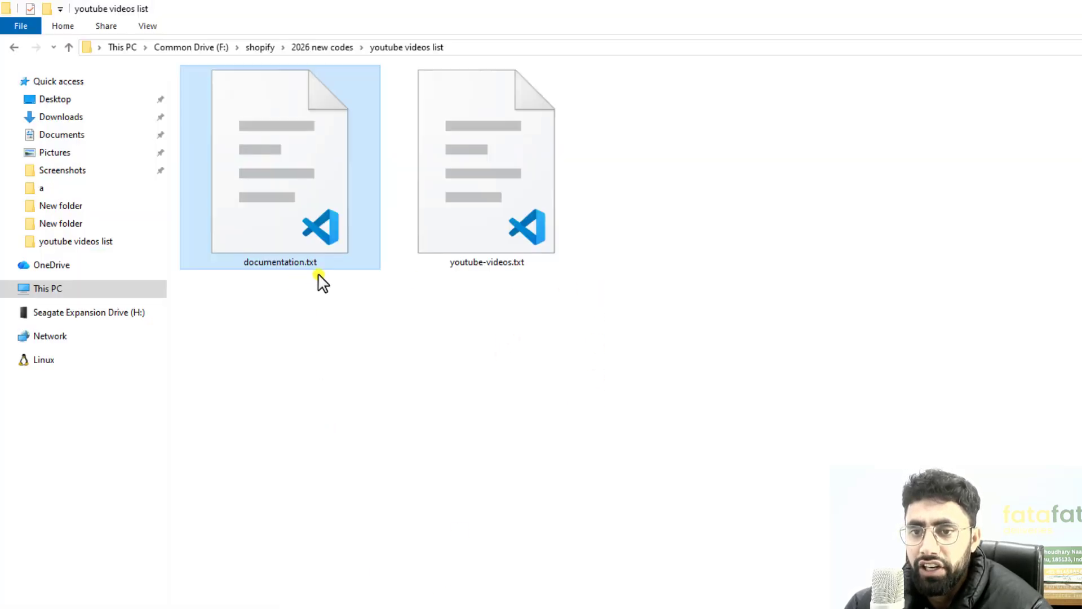
double_click(464, 181)
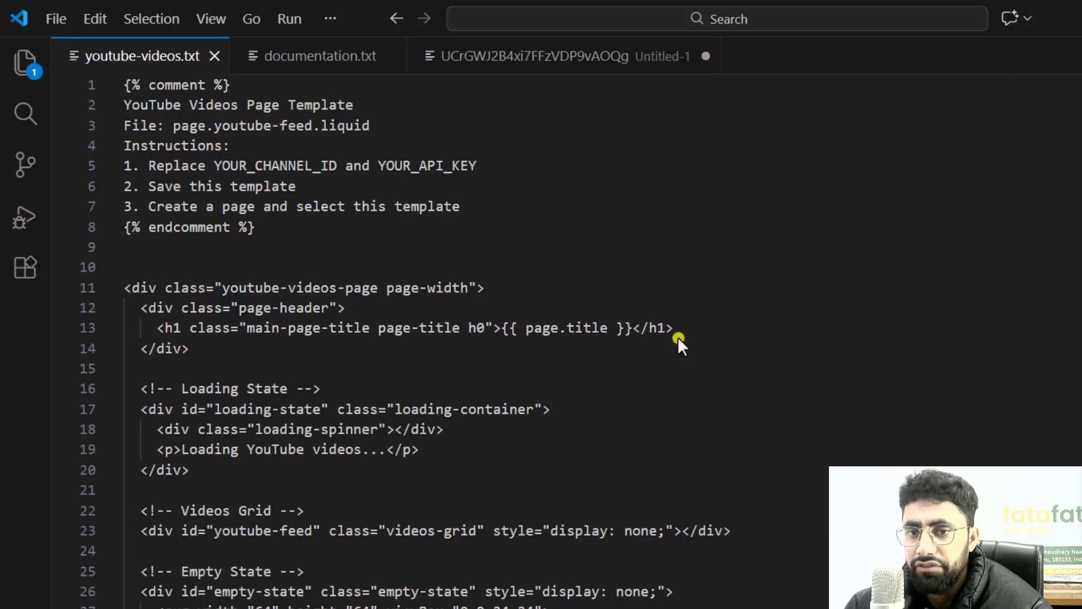
left_click(650, 328)
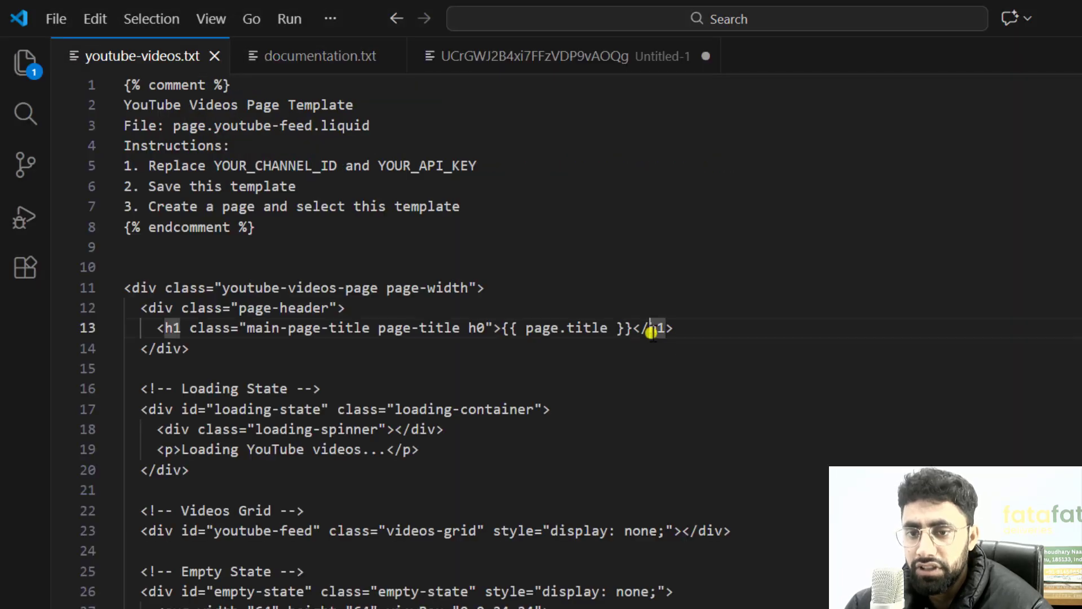
key("ctrl+a")
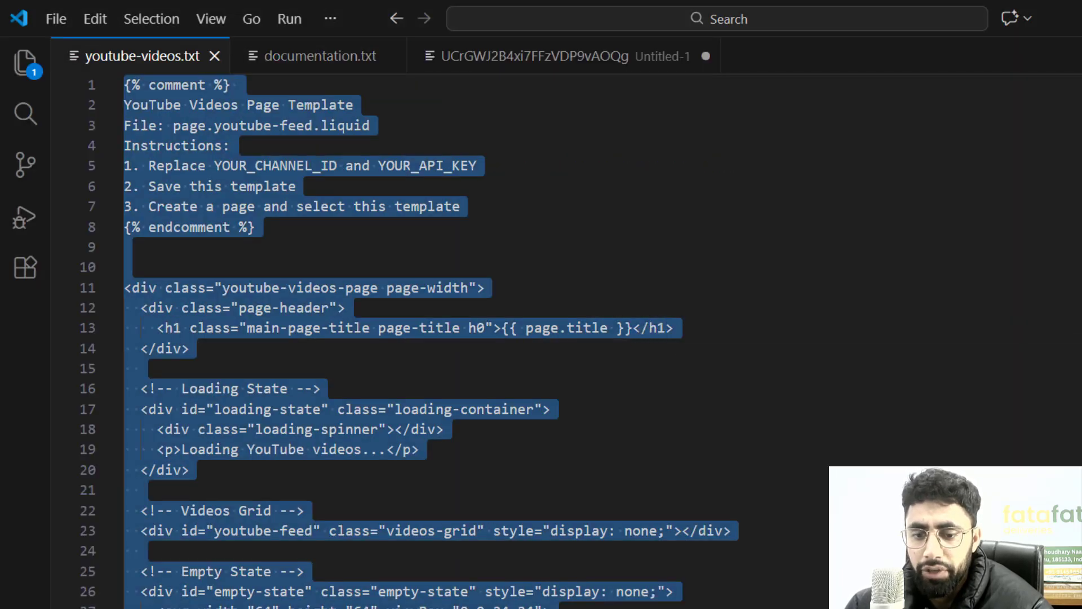
key("alt+Tab")
key("ctrl+v")
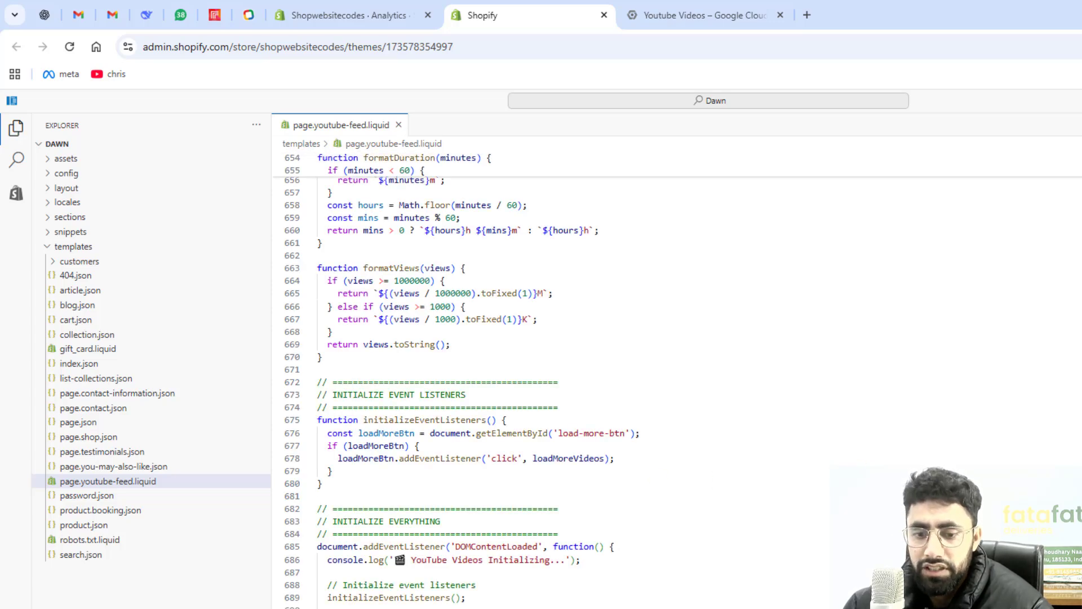
- Check the page instruction in documentation.txt, and in the Shopify admin create and save a new page titled Tutotials
key("alt+Tab")
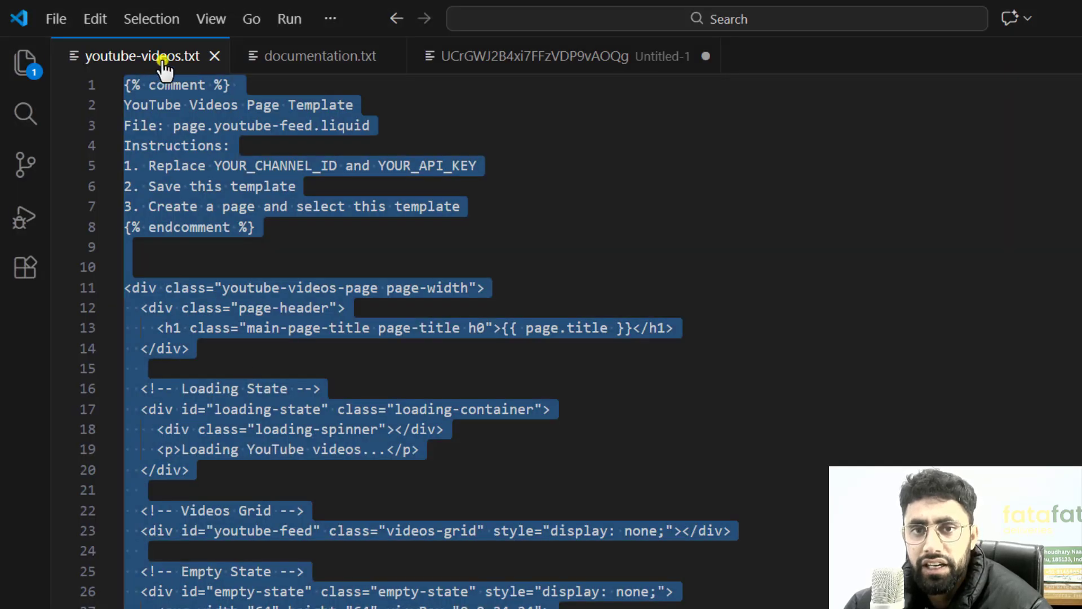
left_click(290, 59)
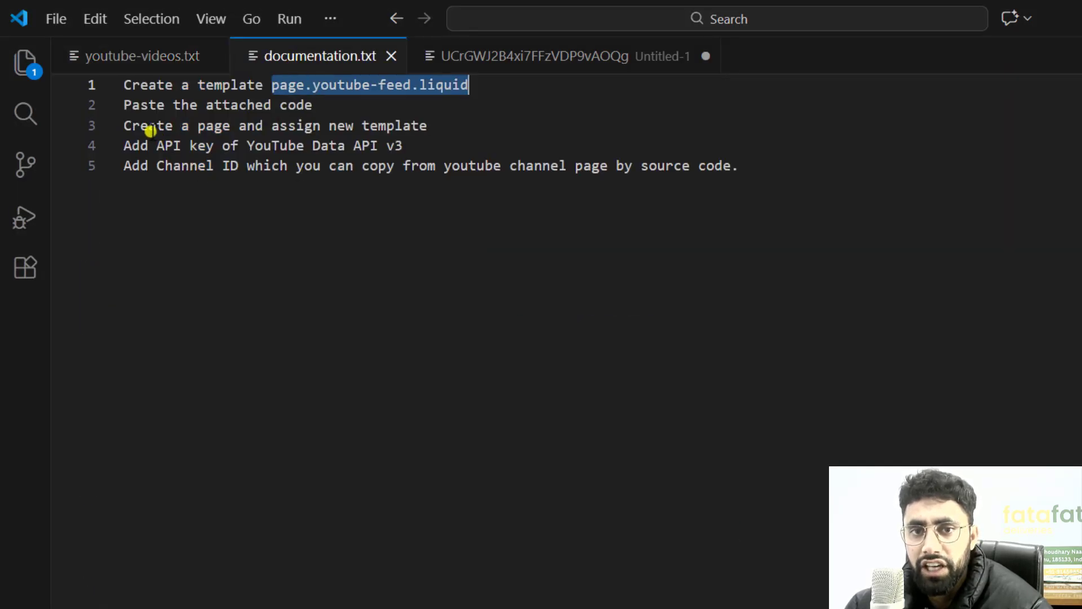
left_click(125, 126)
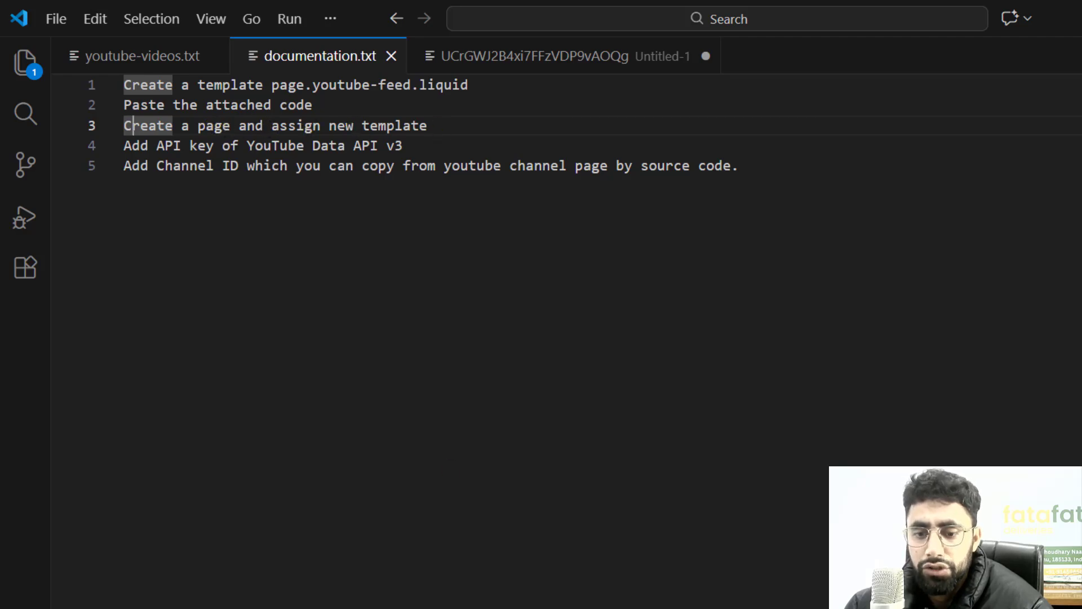
key("alt+Tab")
left_click(326, 12)
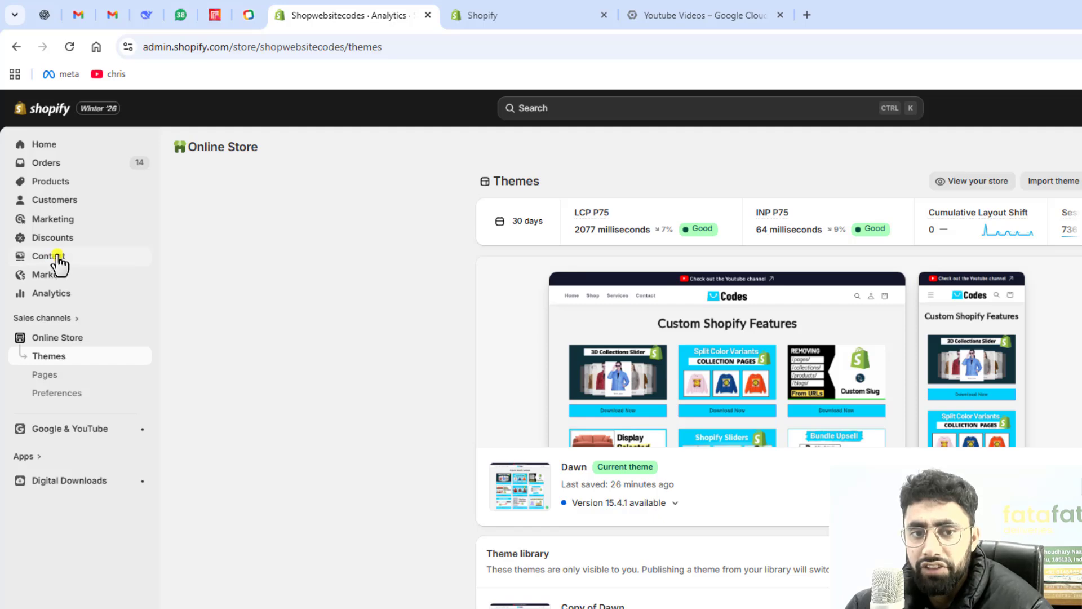
left_click(54, 374)
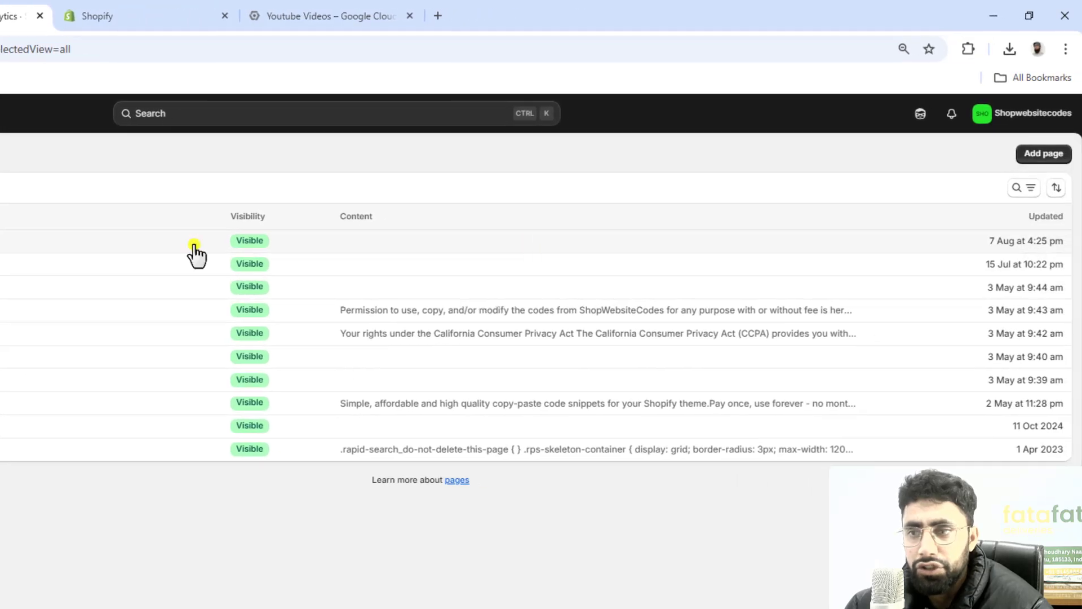
left_click(1043, 151)
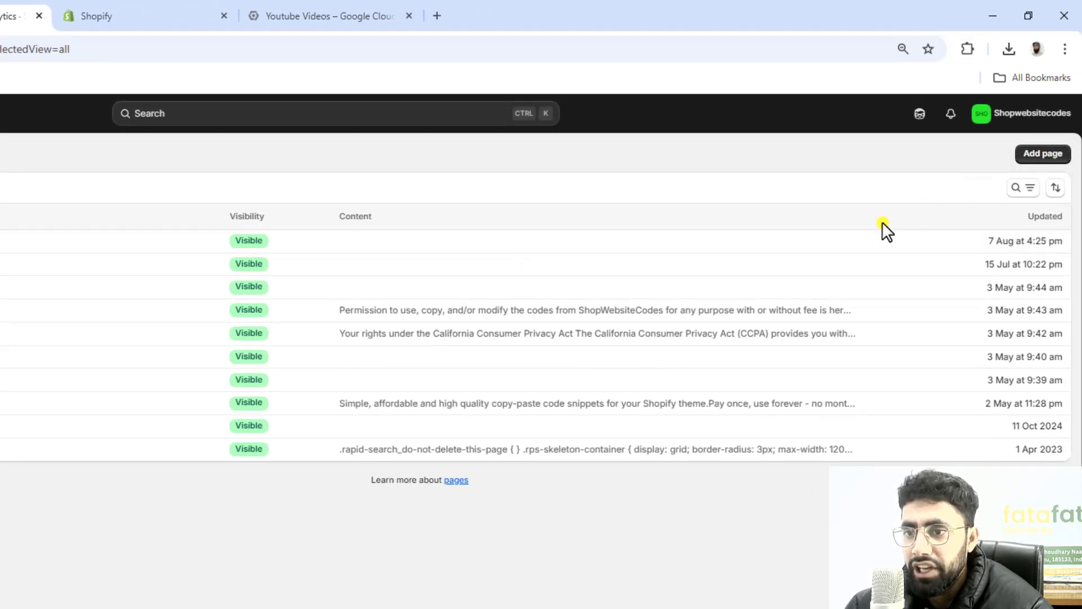
left_click(262, 212)
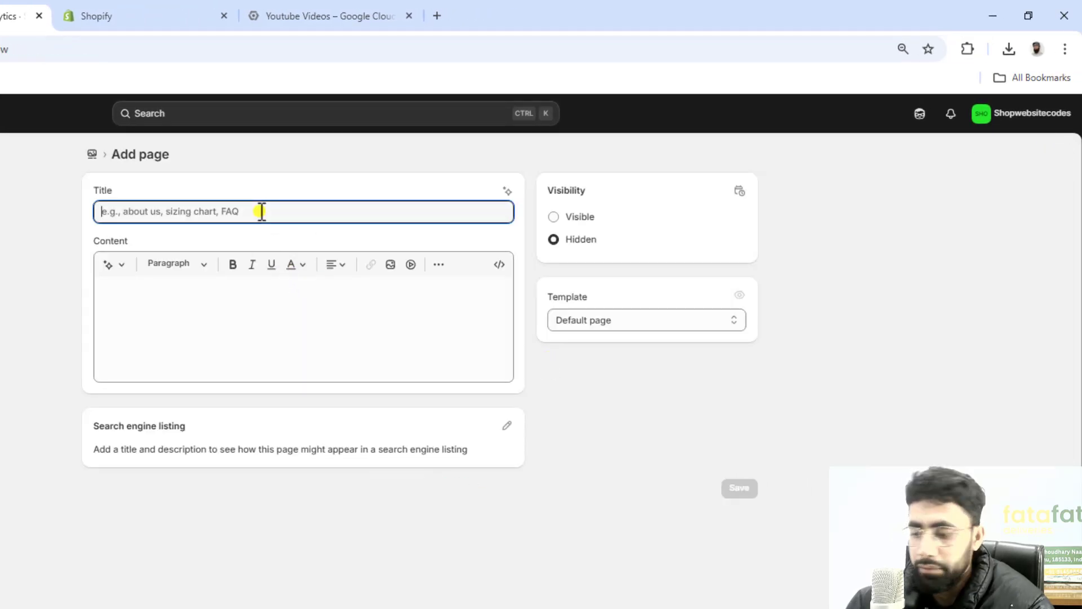
type("t")
key("BackSpace")
type("Tutotials")
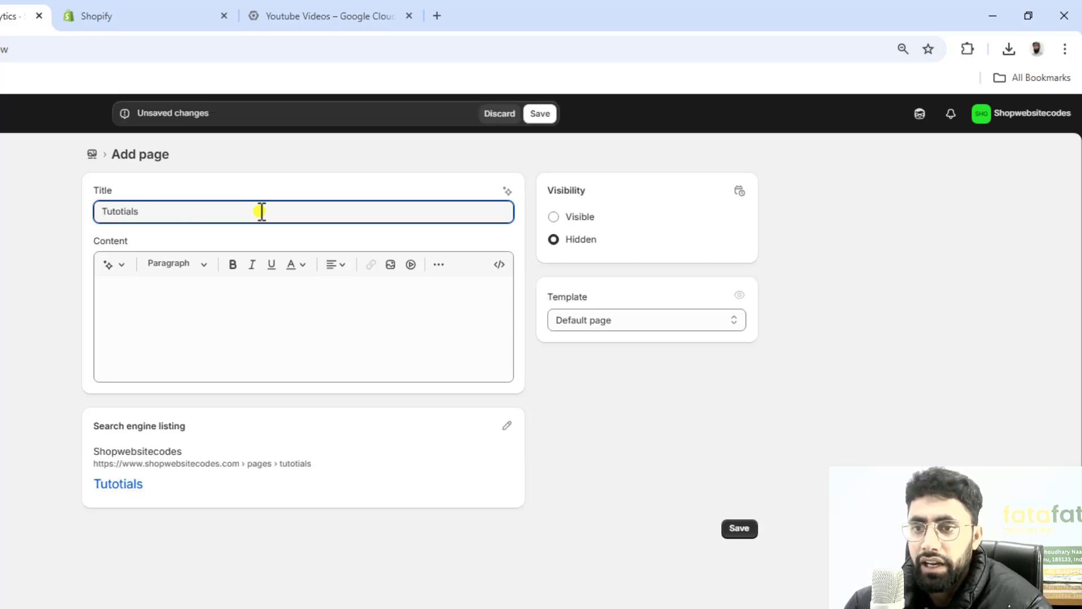
left_click(543, 114)
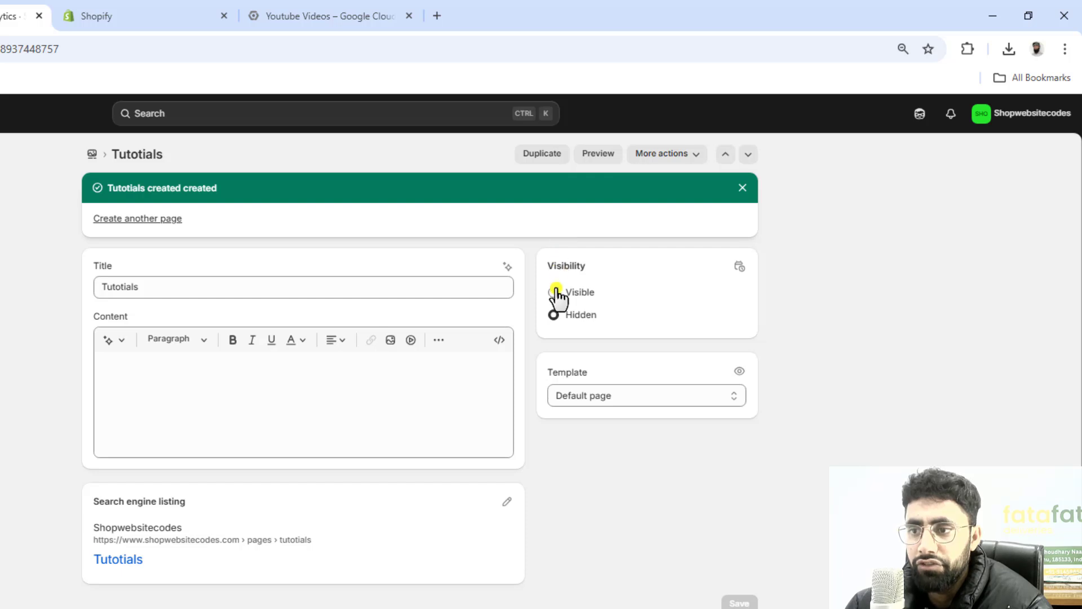
- Make the Tutotials page visible, assign it the youtube-feed template, and save the page
left_click(555, 290)
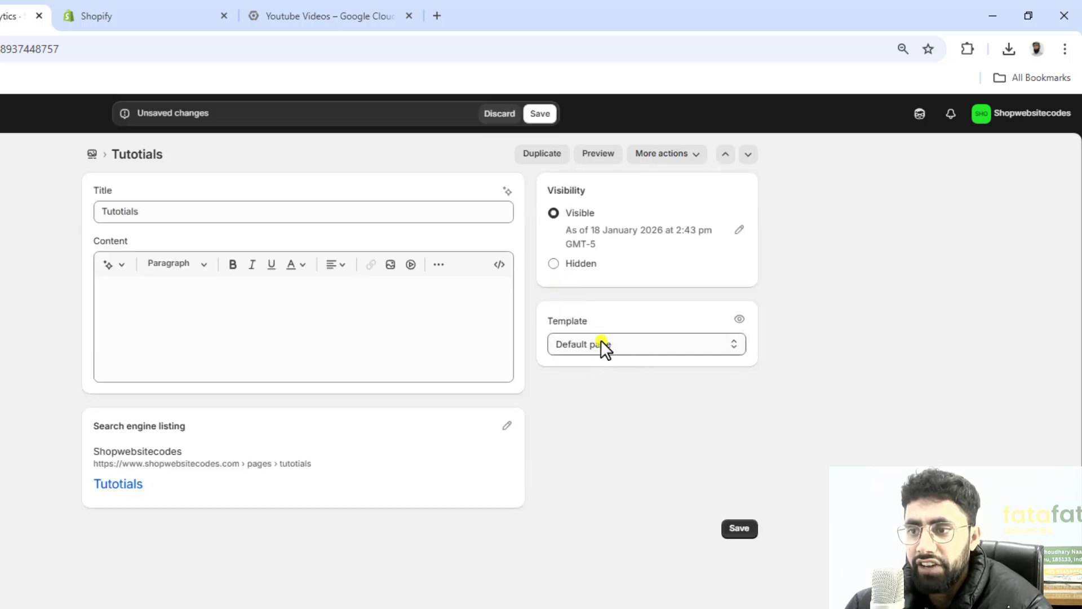
left_click(621, 345)
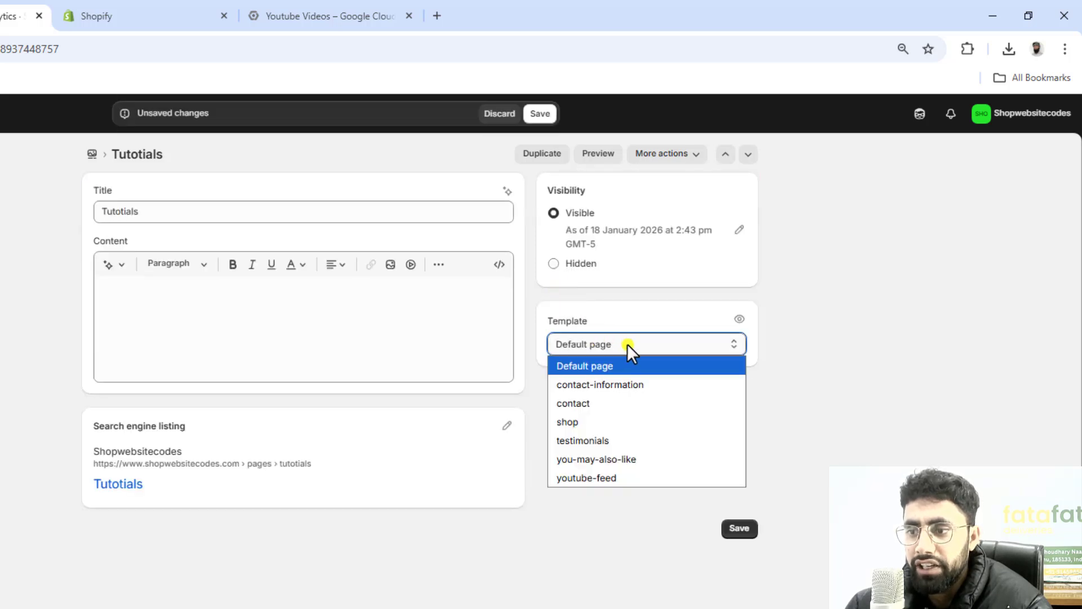
left_click(607, 478)
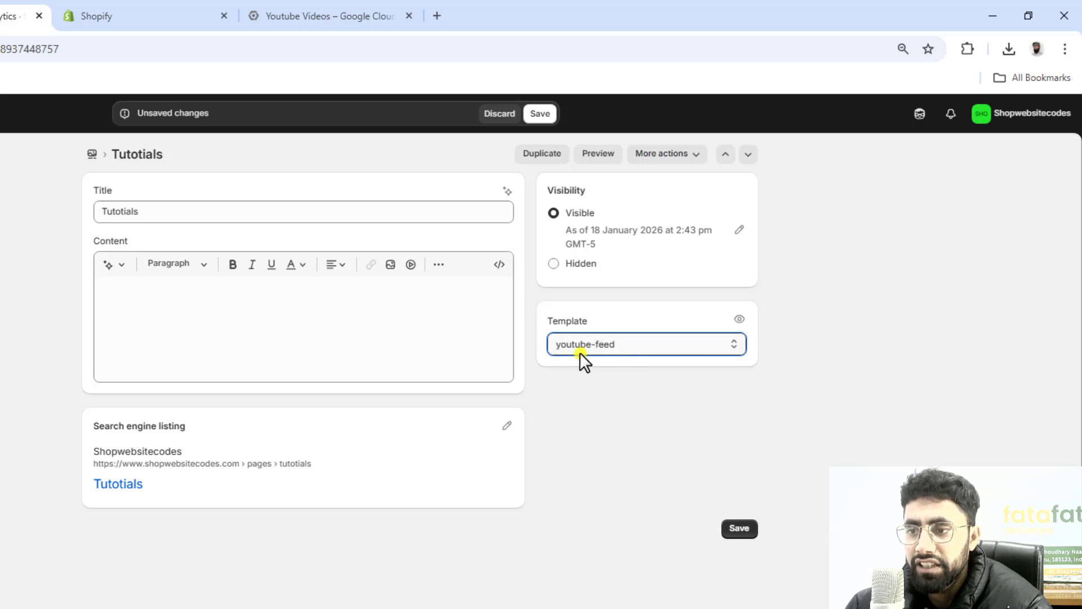
left_click(538, 114)
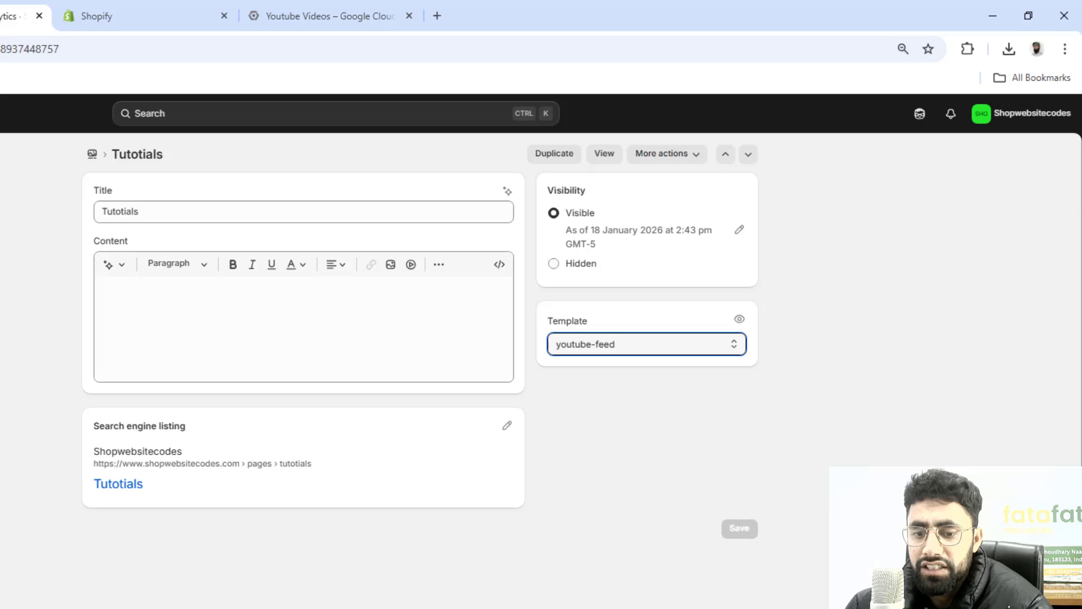
- Check the API key instruction in documentation.txt, and in the browser open console.cloud.google.com in a new tab
left_click(260, 580)
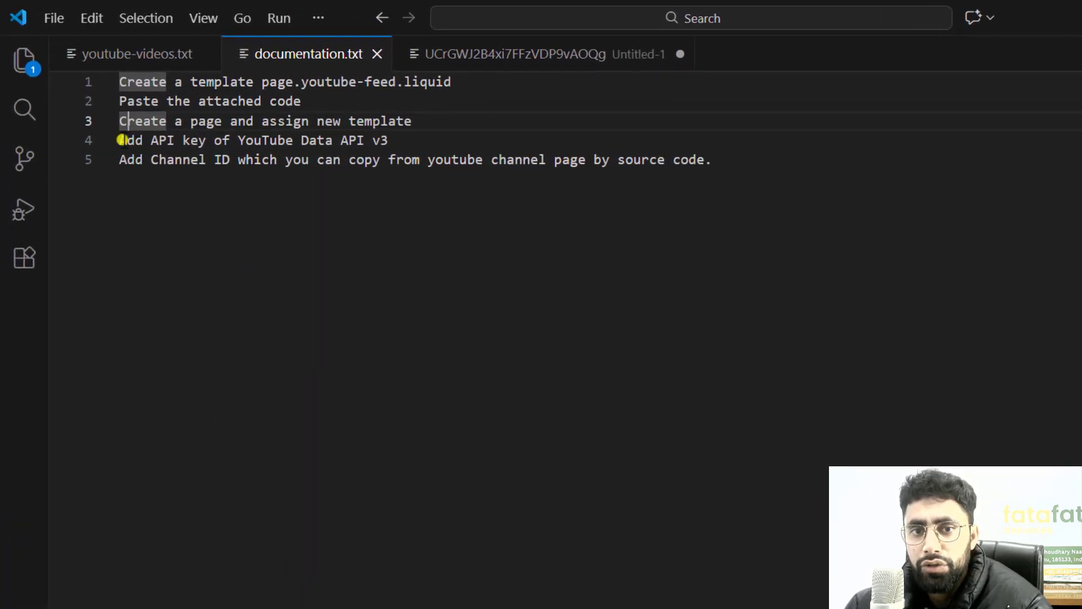
left_click_drag(122, 140, 445, 140)
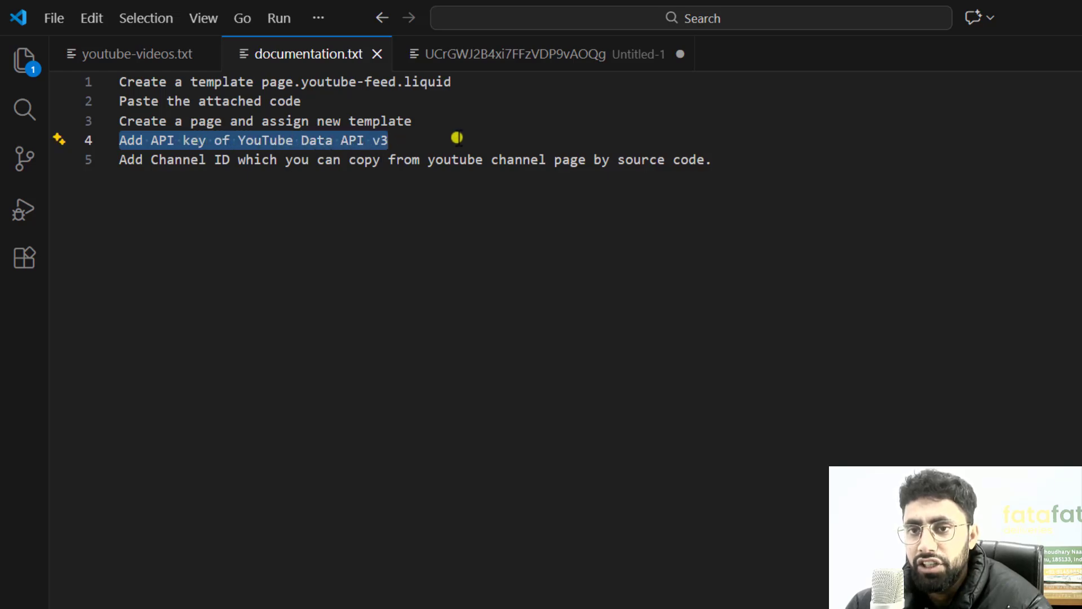
key("alt+Tab")
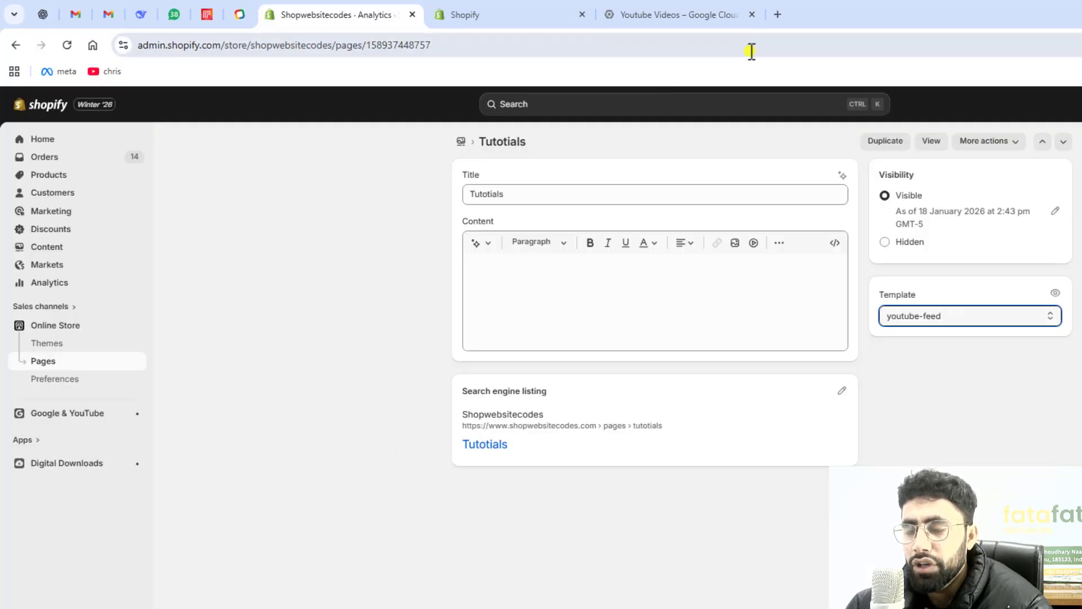
left_click(718, 9)
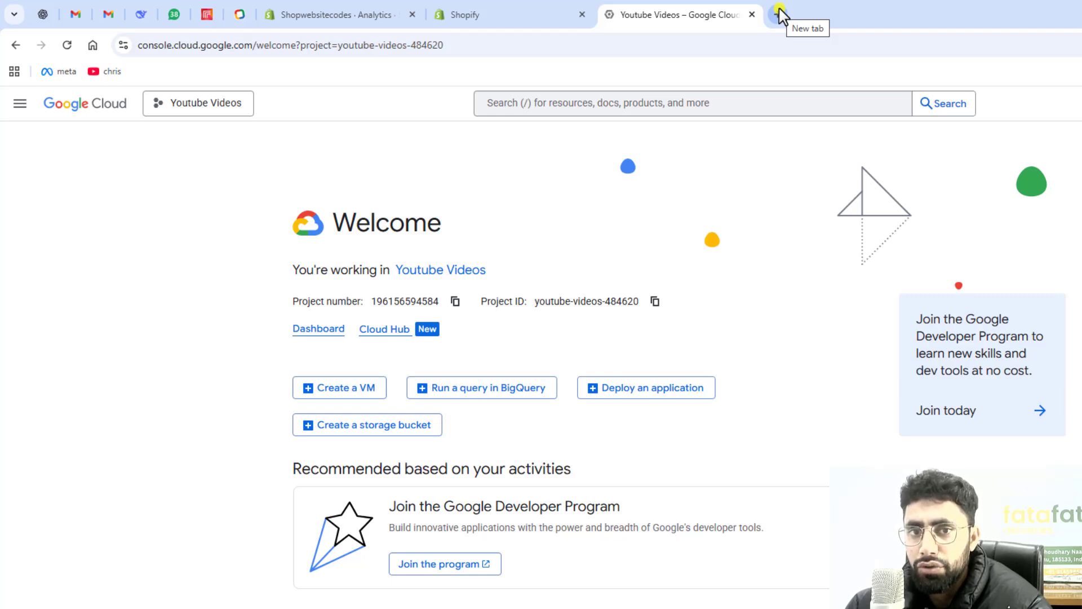
left_click(779, 14)
type("conso")
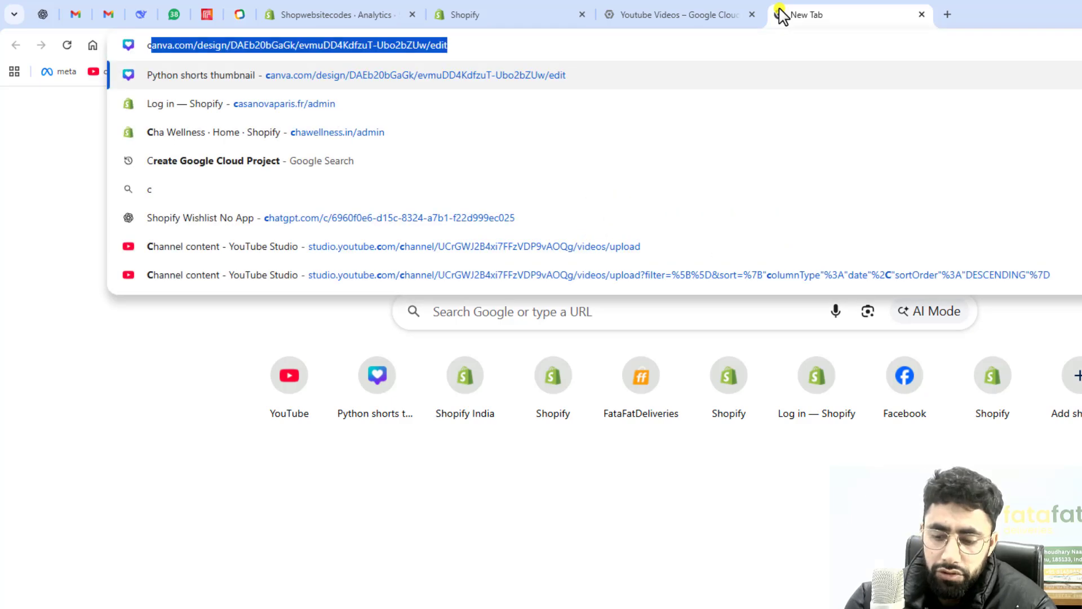
type("le.cloud.google.com")
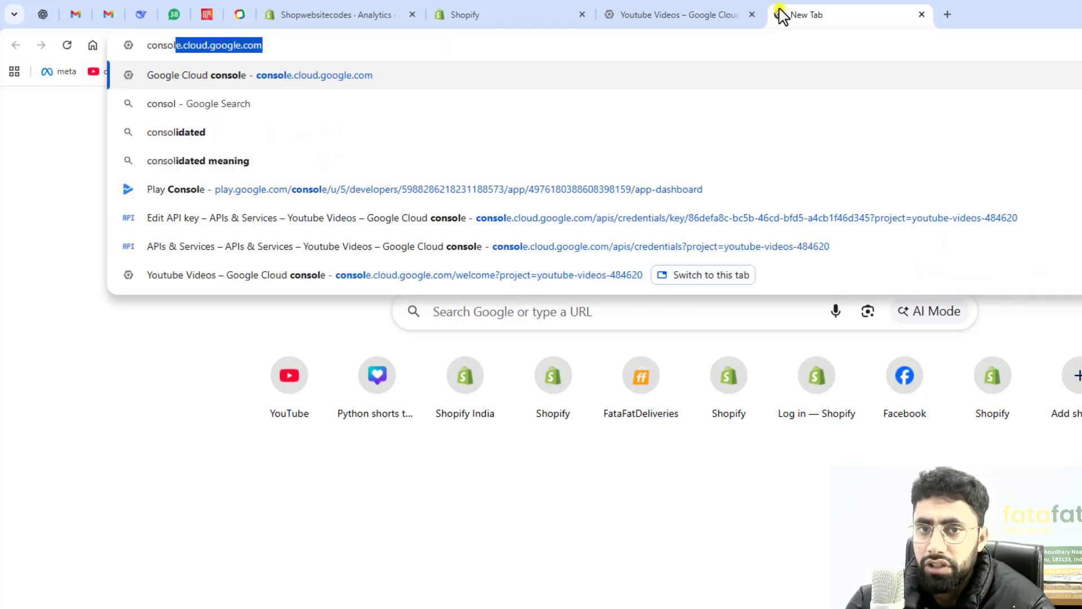
key("Return")
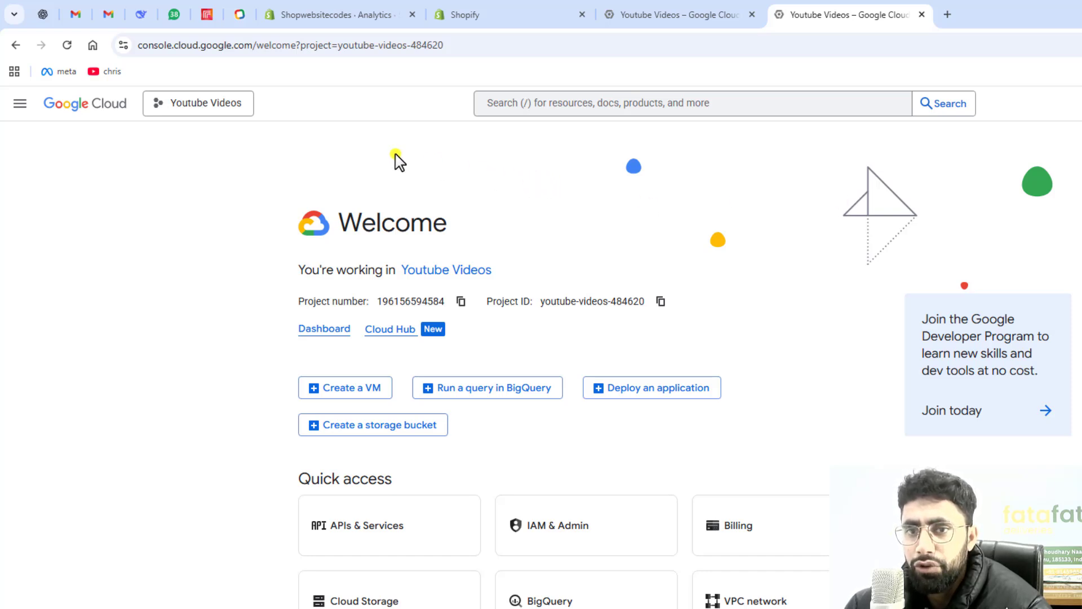
- Create a new Google Cloud project named Youtube Test and switch to it
left_click(222, 104)
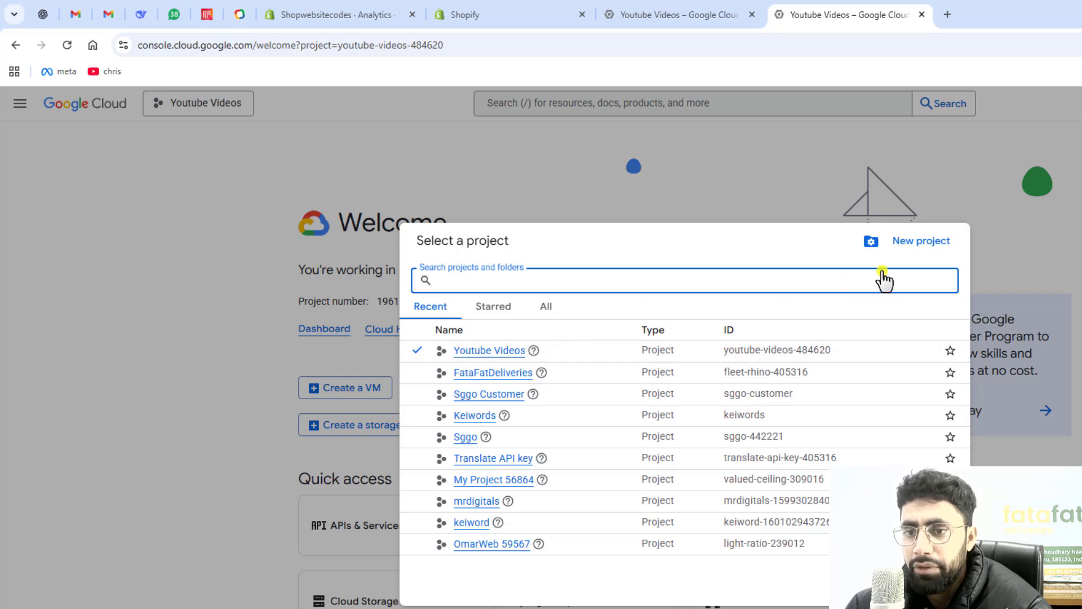
left_click(919, 244)
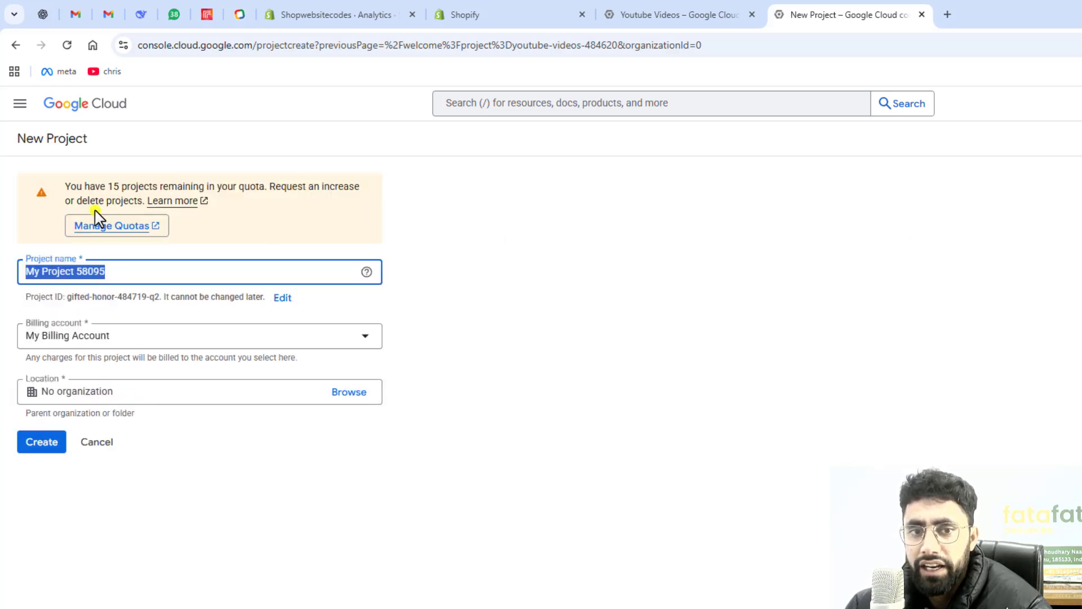
type("Youtub")
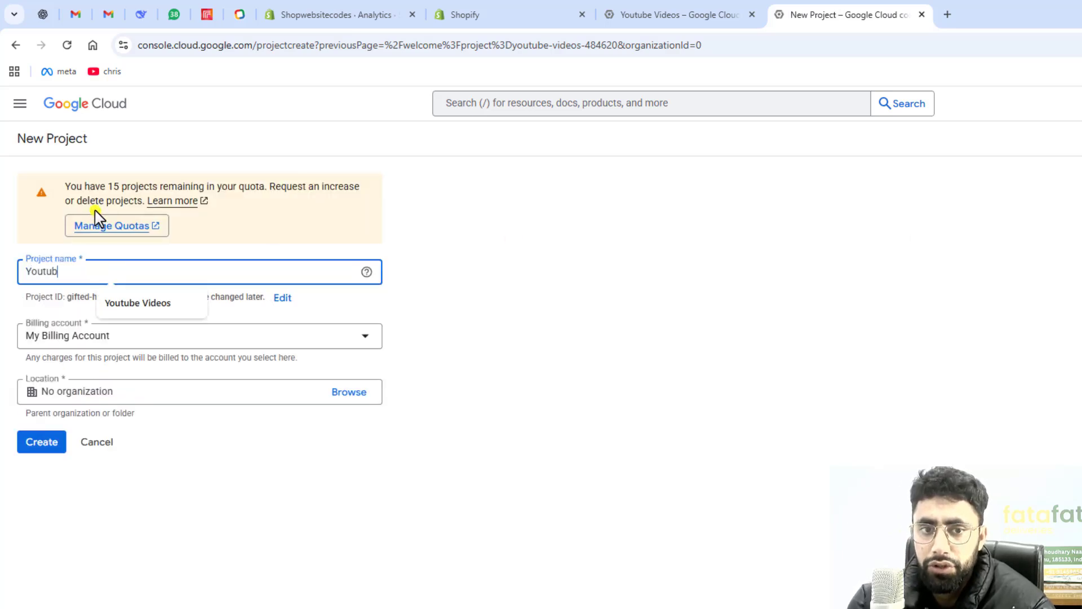
type("e Test")
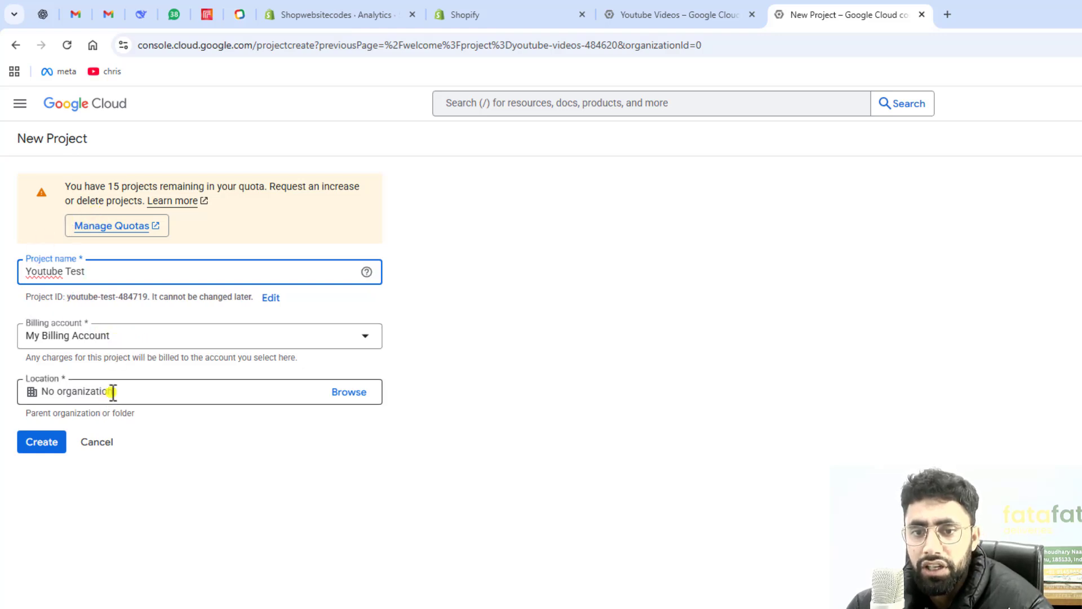
left_click(42, 445)
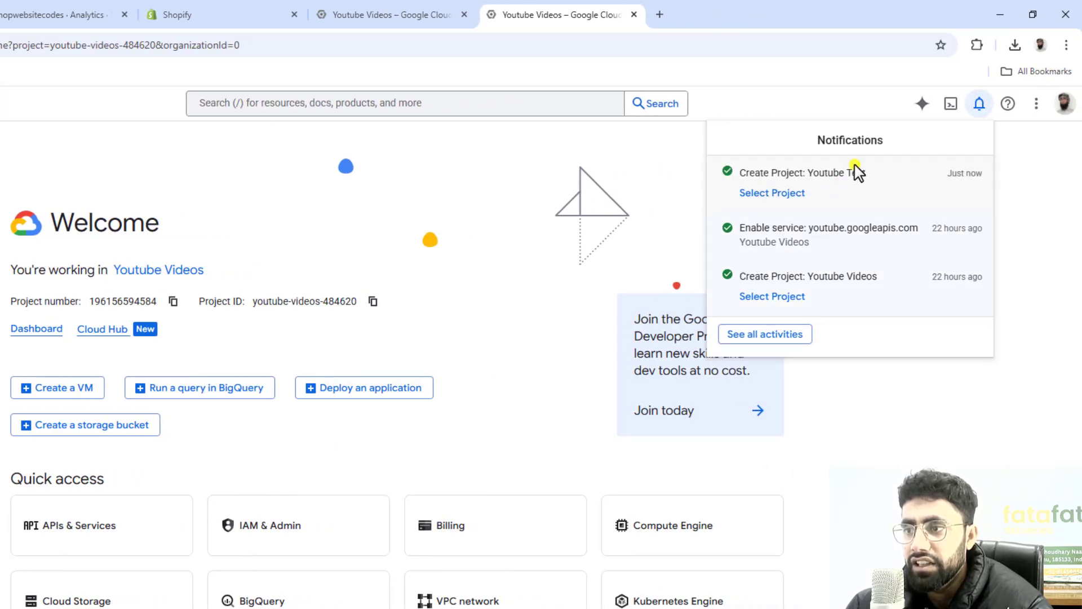
left_click(771, 193)
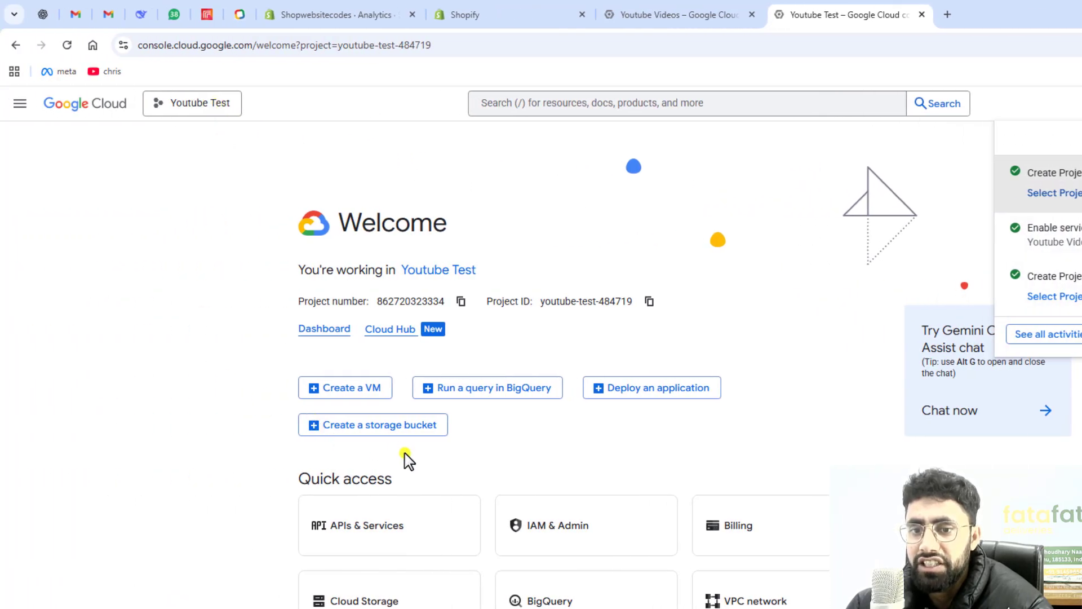
- Go to the project's API credentials and start creating an API key
left_click(355, 531)
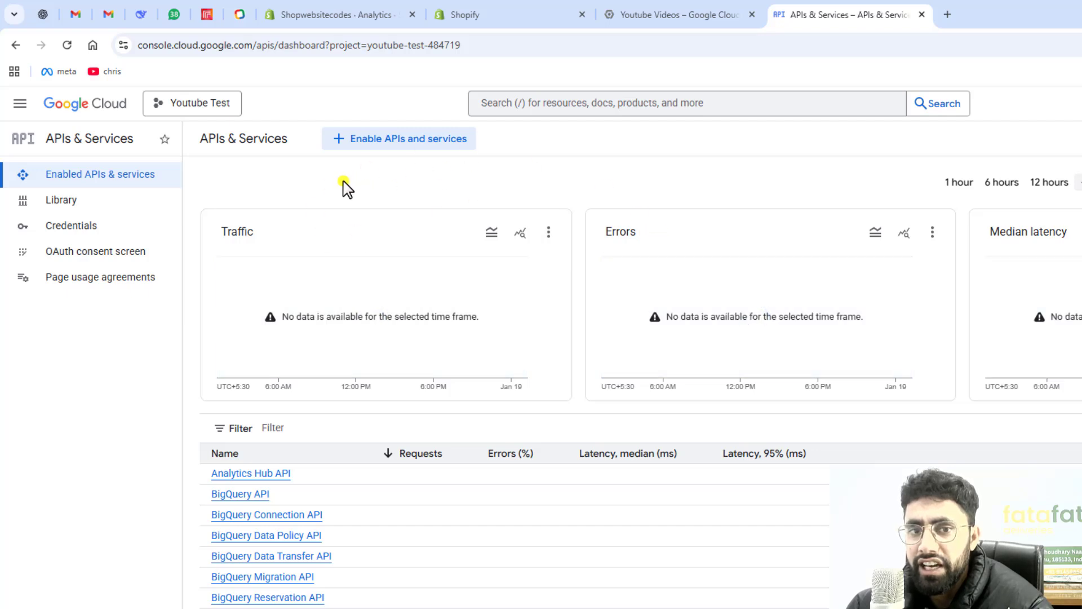
left_click(69, 232)
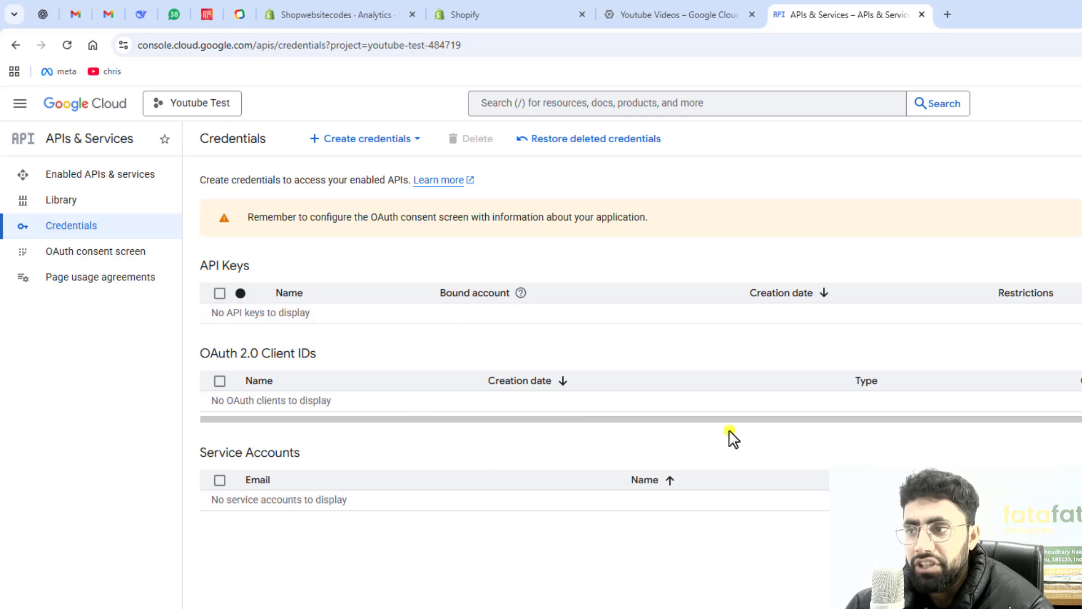
left_click(344, 141)
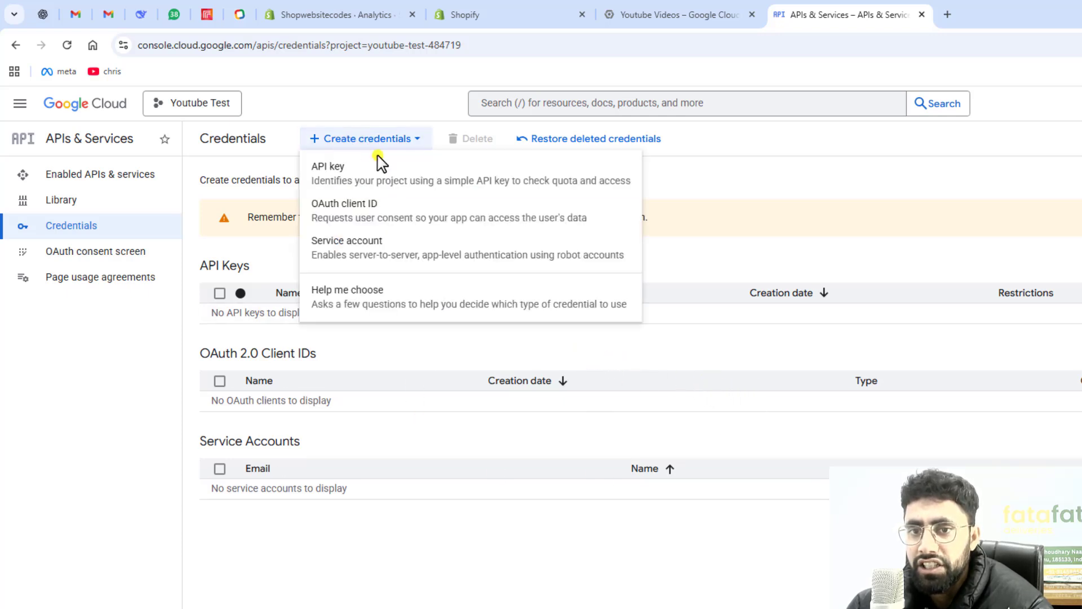
left_click(335, 175)
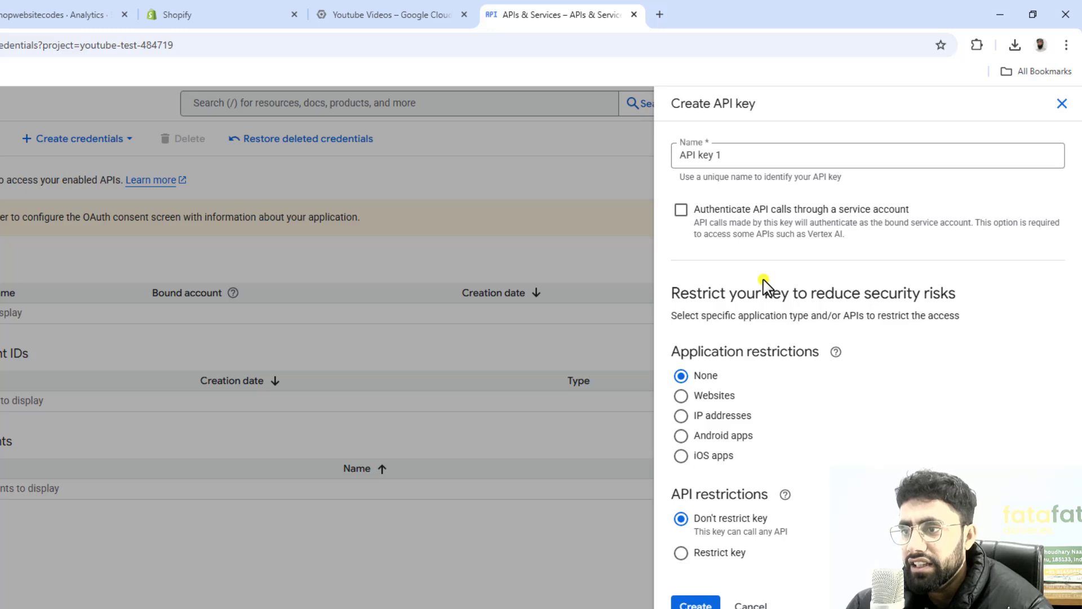
- Set the new API key's application restriction to Websites and open a new website entry
left_click(682, 397)
scroll(755, 417, "down", 2)
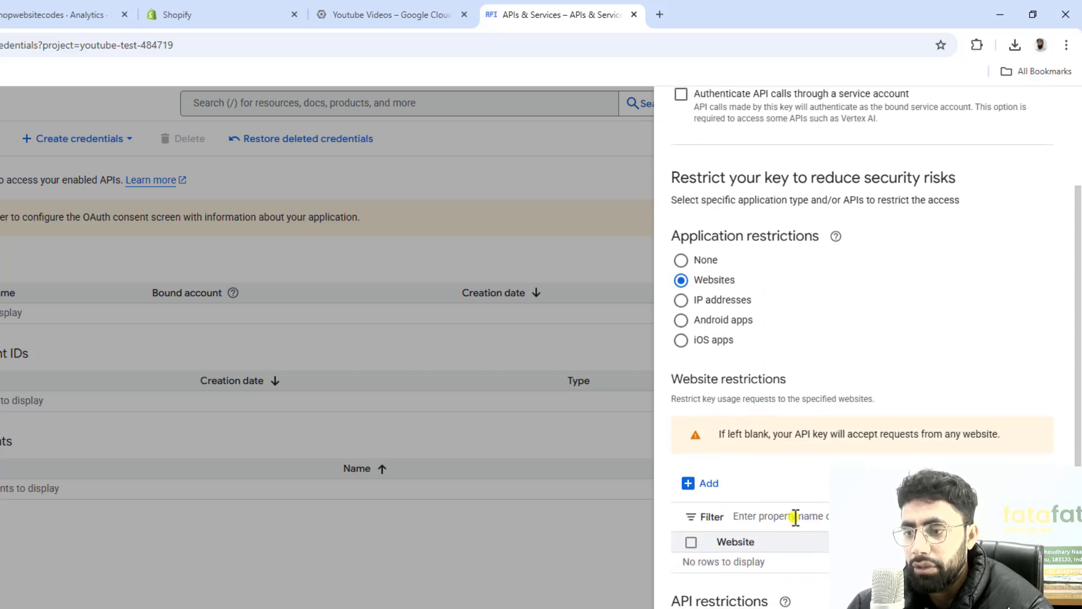
left_click(702, 483)
left_click(750, 524)
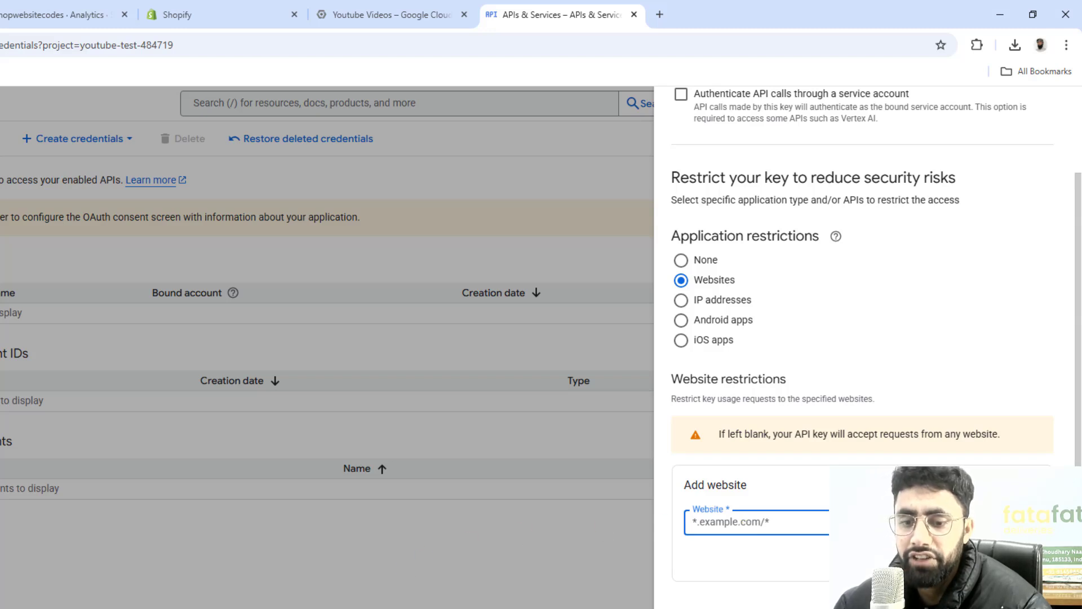
- Switch to VS Code and write *.shopwebsitecodes.com in a new untitled file, following the website field's example format
key("alt+Tab")
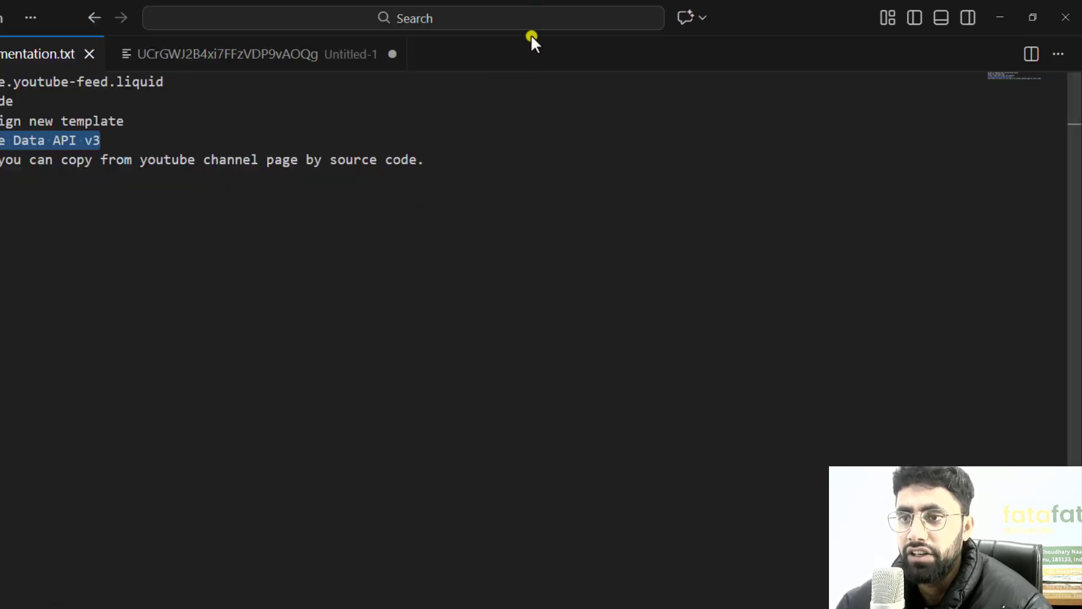
key("ctrl+n")
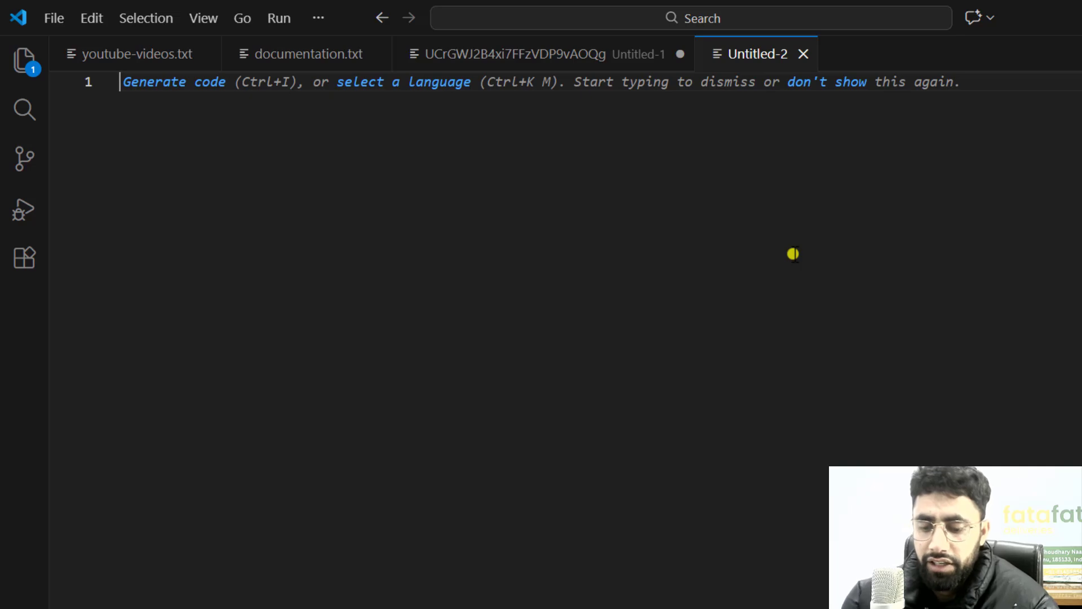
key("alt+Tab")
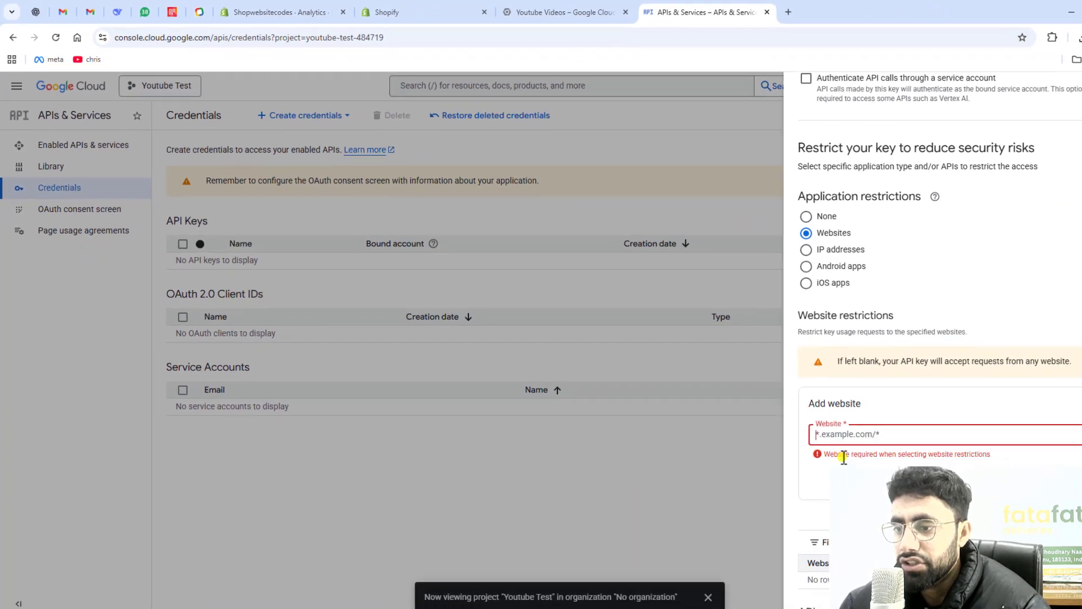
key("alt+Tab")
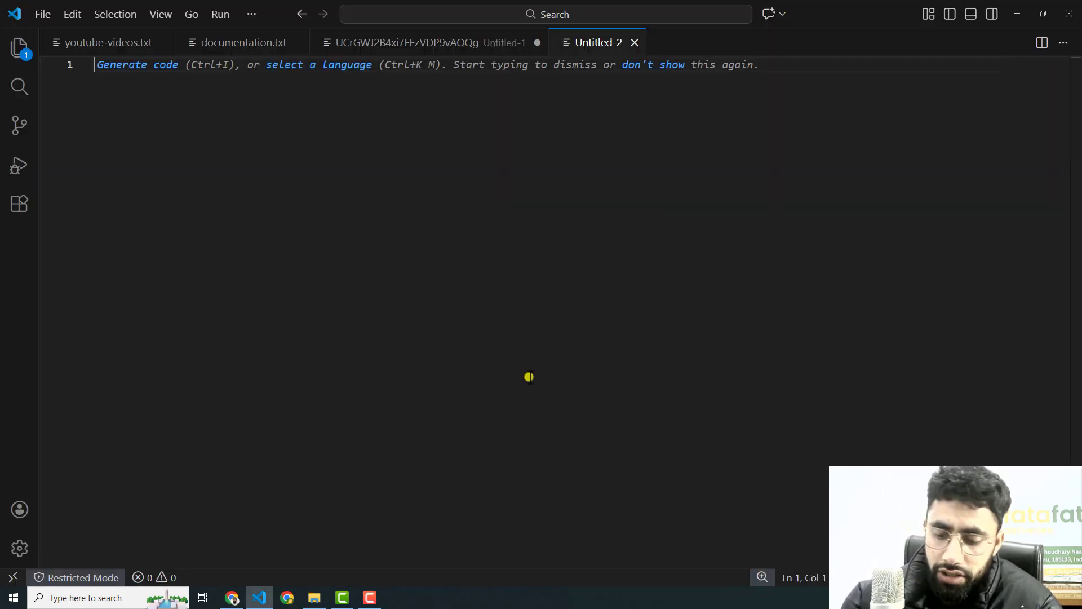
type("*")
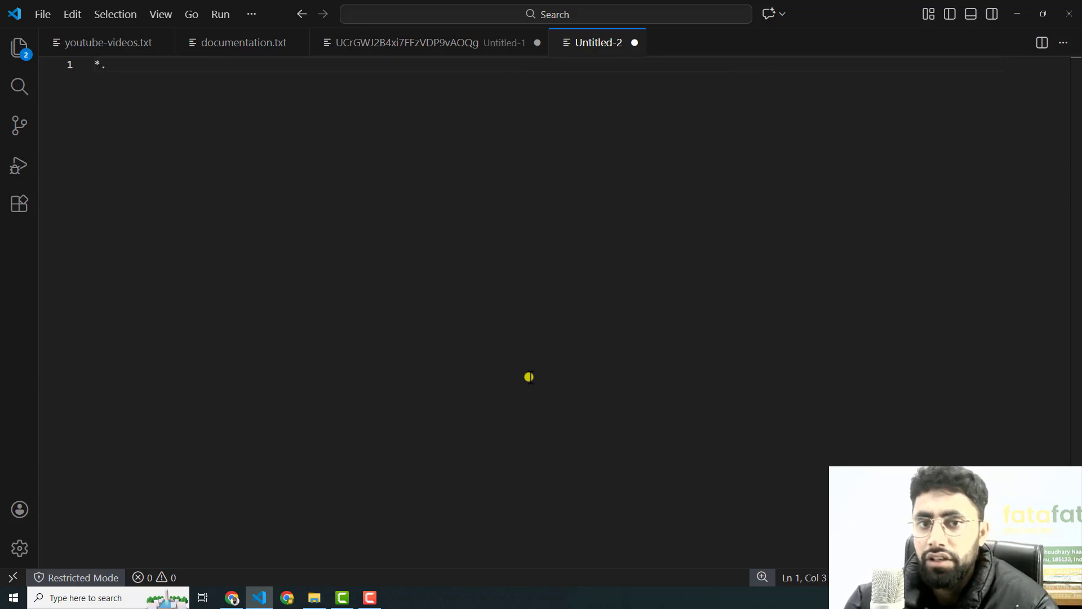
type(".sh")
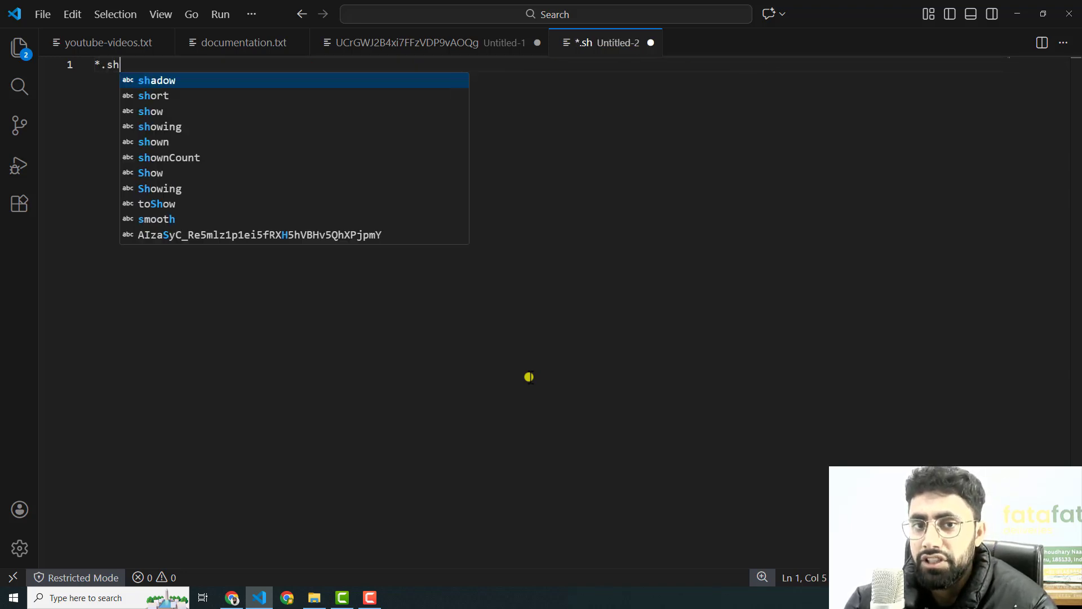
type("opwebsitecodes.")
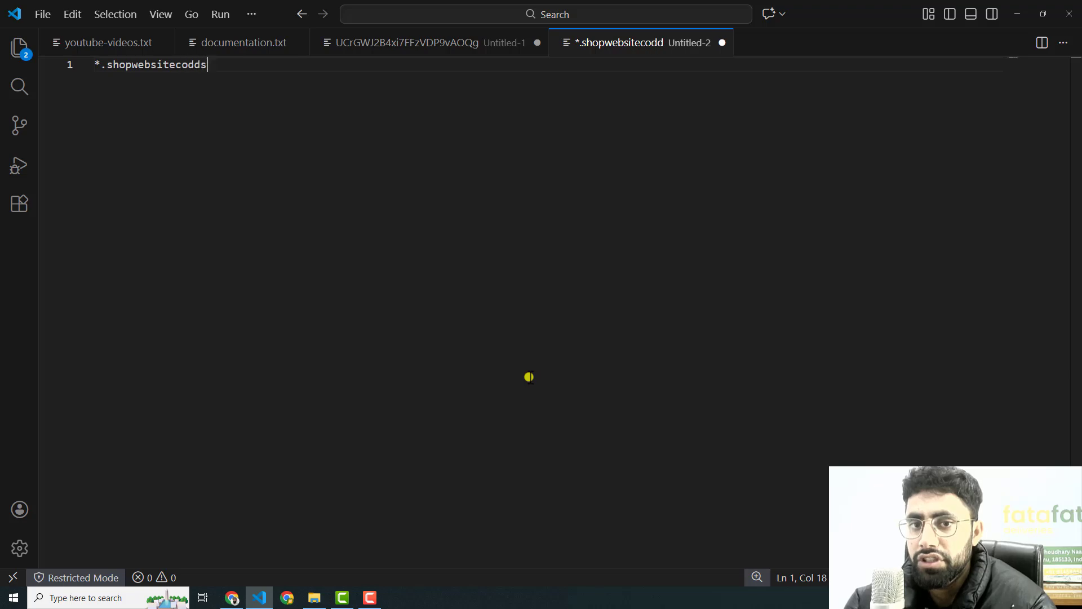
type("com")
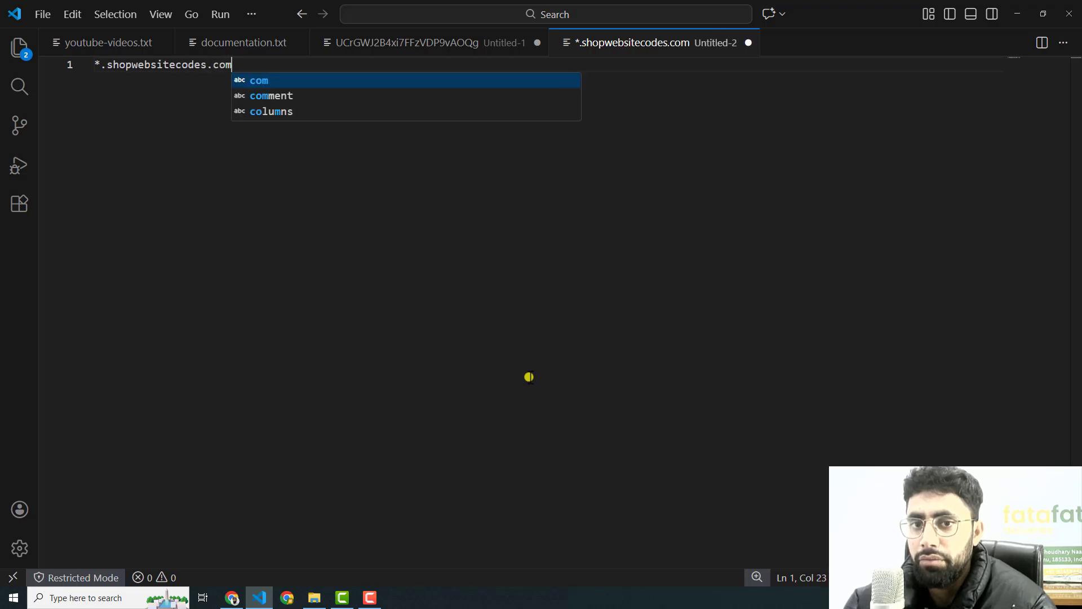
- Append /* to the domain in the untitled file and copy the whole pattern
key("alt+Tab")
key("alt+Tab")
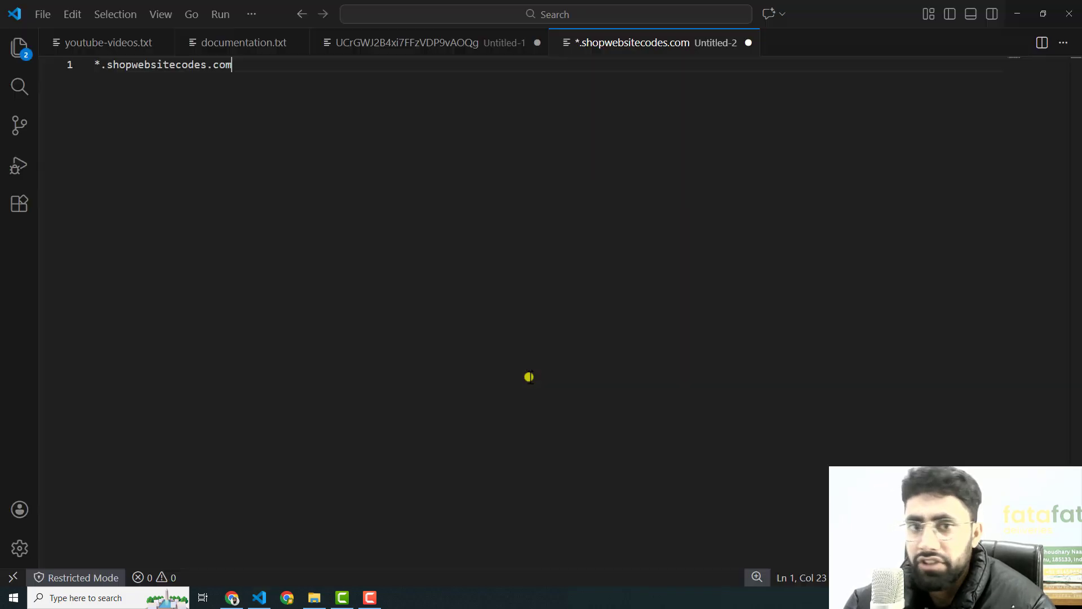
type("/*")
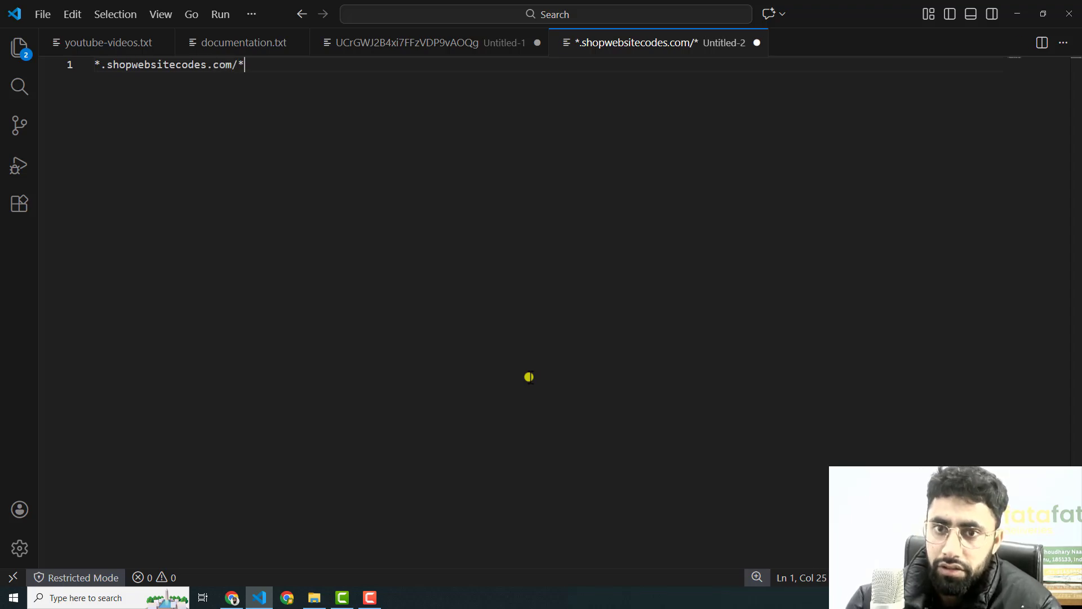
key("ctrl+a")
key("ctrl+c")
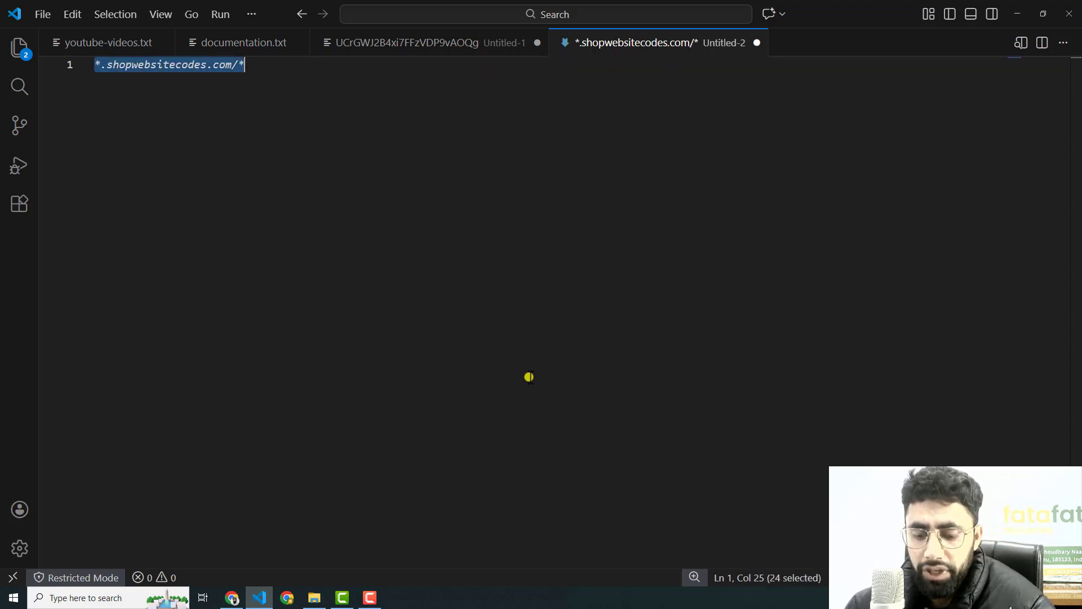
- Back in the browser, paste *.shopwebsitecodes.com/* as the API key's allowed website and confirm the entry
key("alt+Tab")
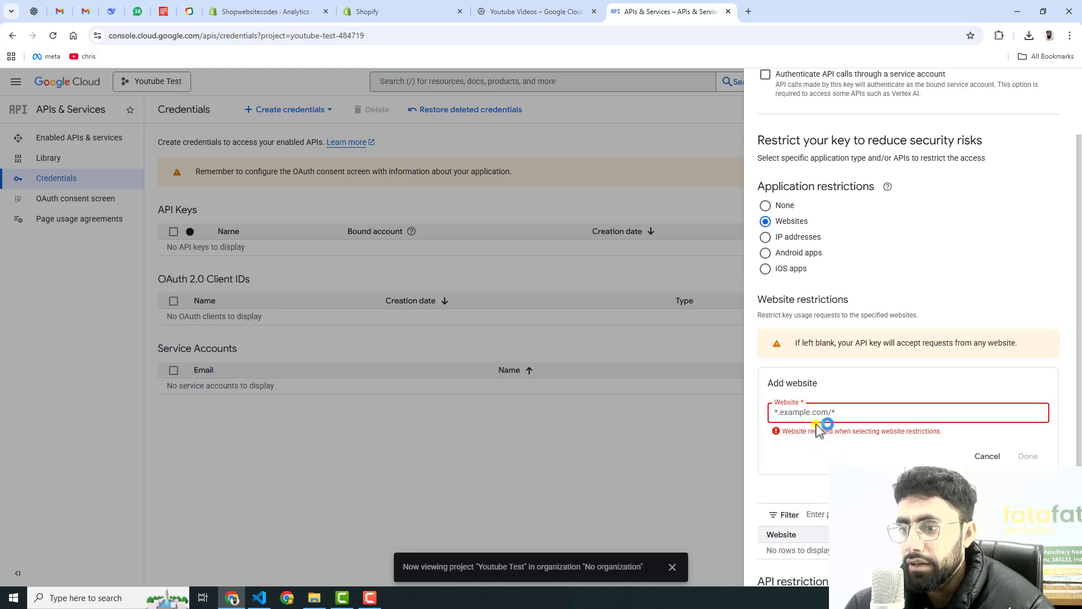
key("alt+Tab")
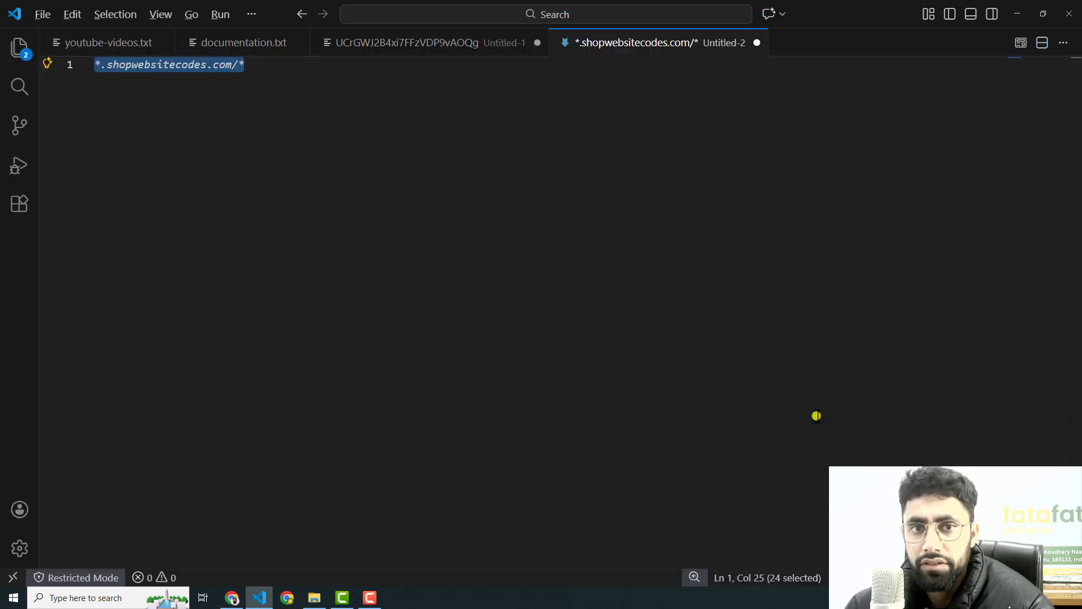
key("alt+Tab")
key("ctrl+v")
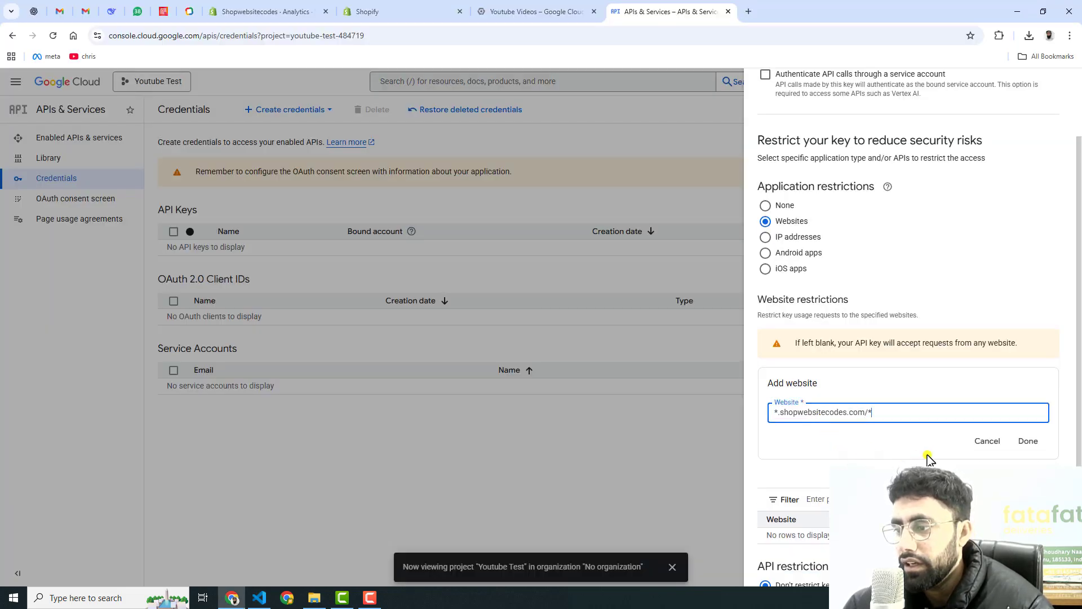
left_click(1026, 441)
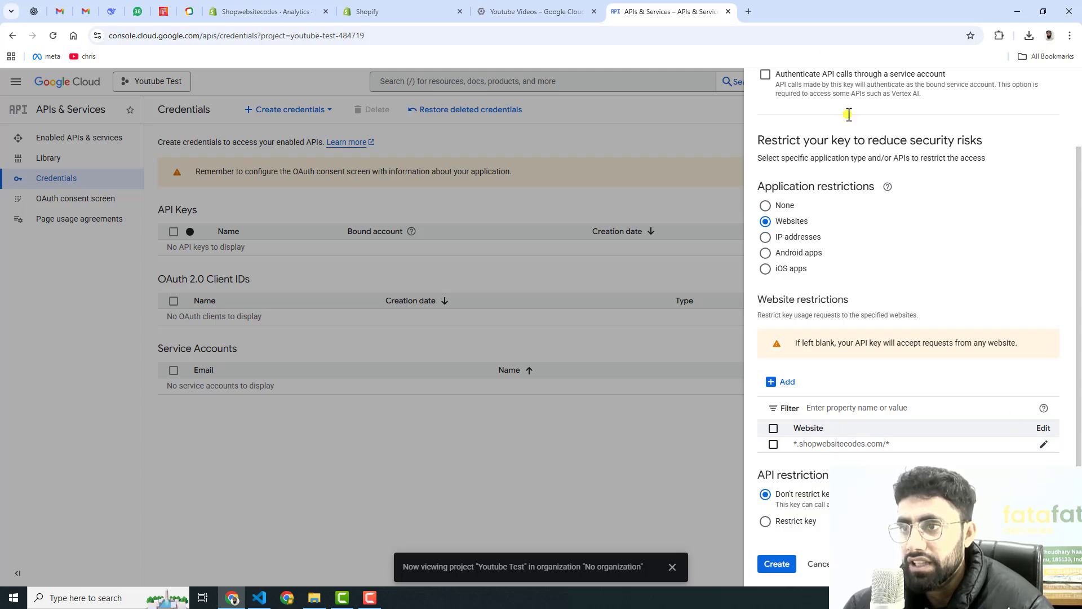
- In a new browser tab, bring up the shopwebsitecodes.com address and copy it
left_click(748, 13)
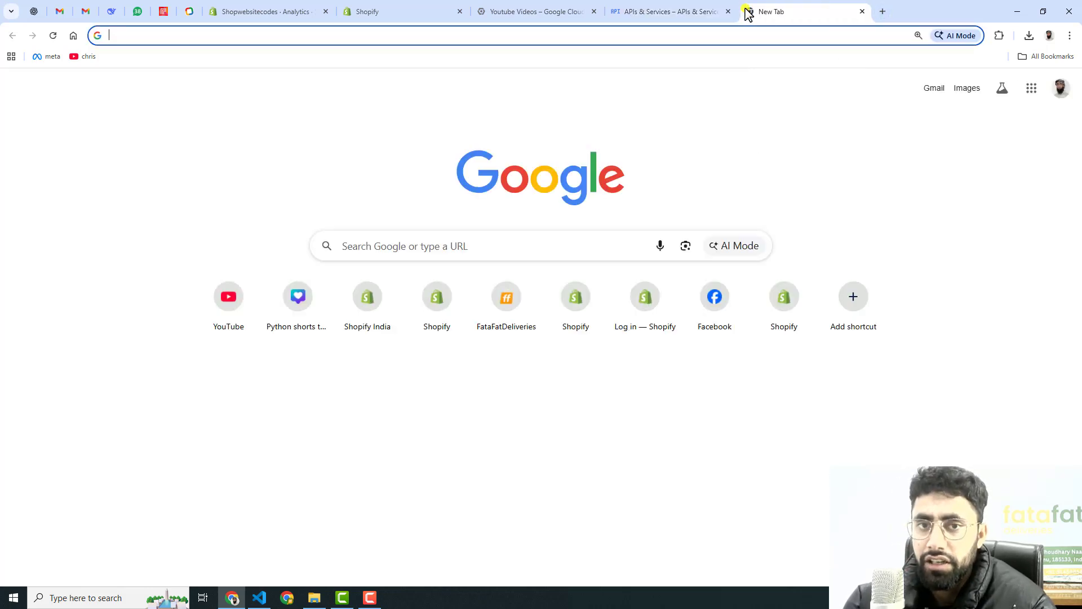
type("shop")
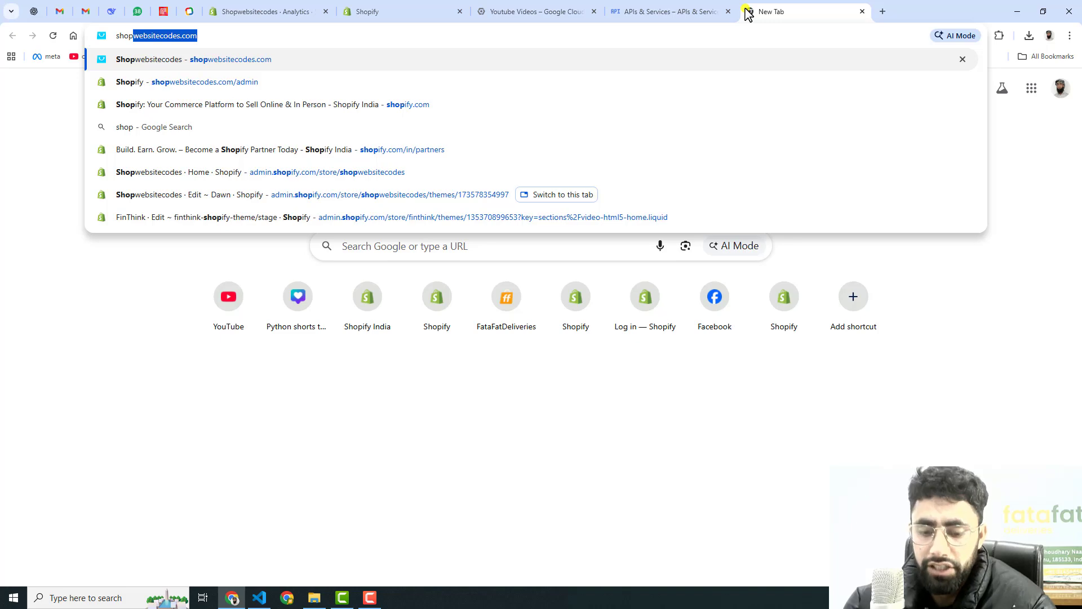
key("ctrl+a")
key("ctrl+c")
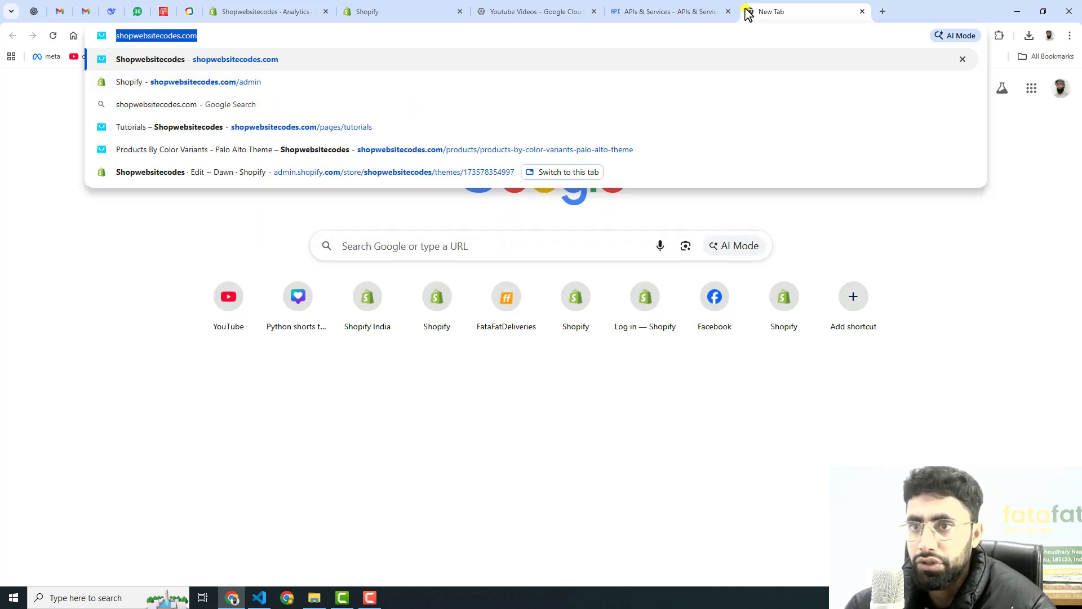
left_click(648, 11)
left_click(782, 381)
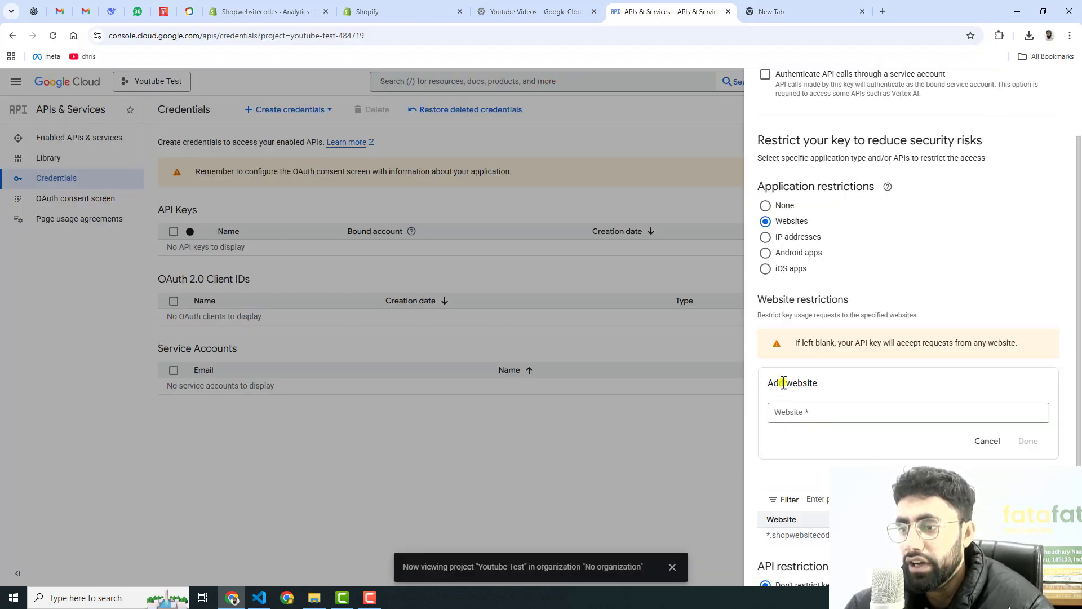
left_click(799, 413)
key("ctrl+v")
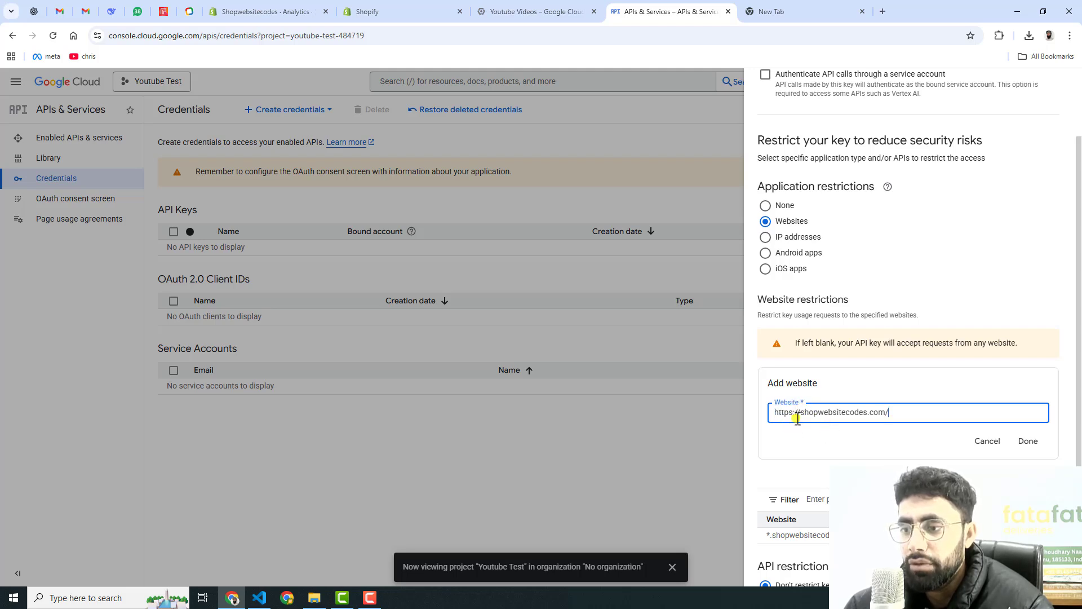
left_click(1026, 441)
- Create the API key with the API restrictions left at Don't restrict key, and dismiss the created-key details
scroll(935, 423, "down", 1)
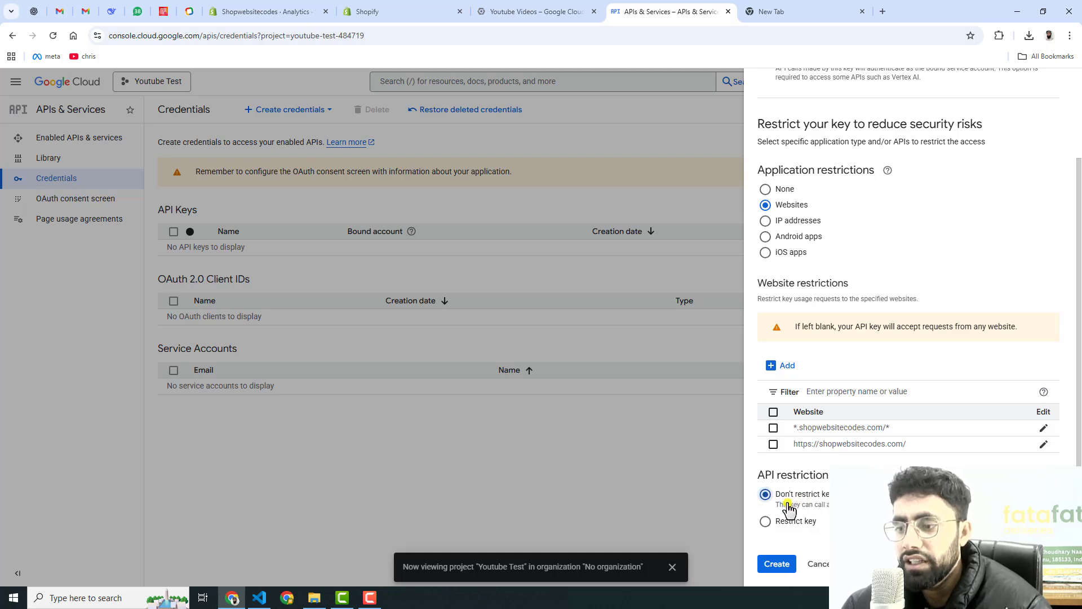
left_click(775, 563)
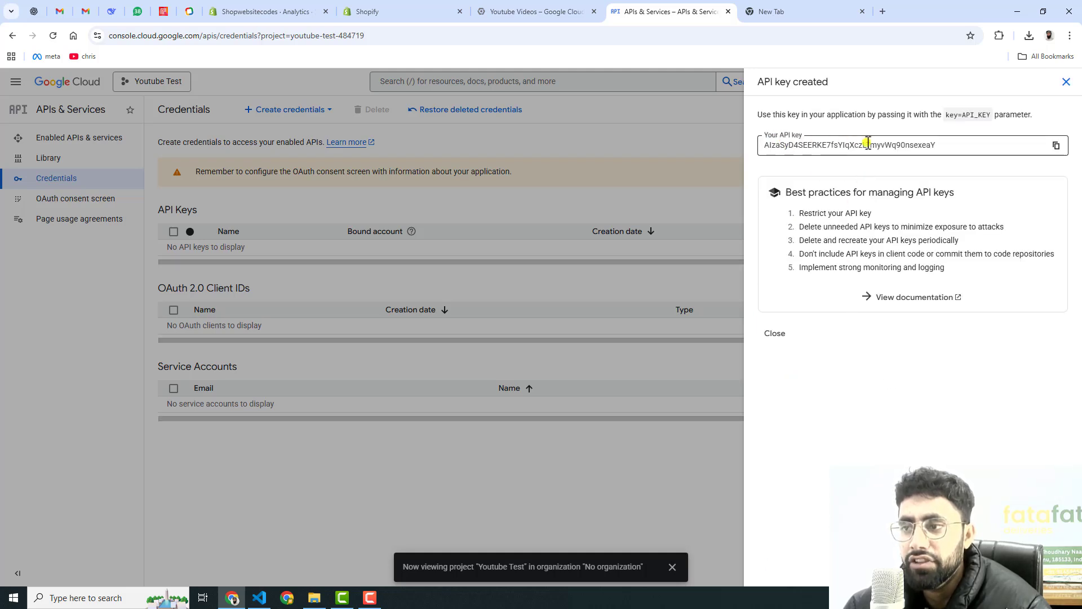
left_click(637, 184)
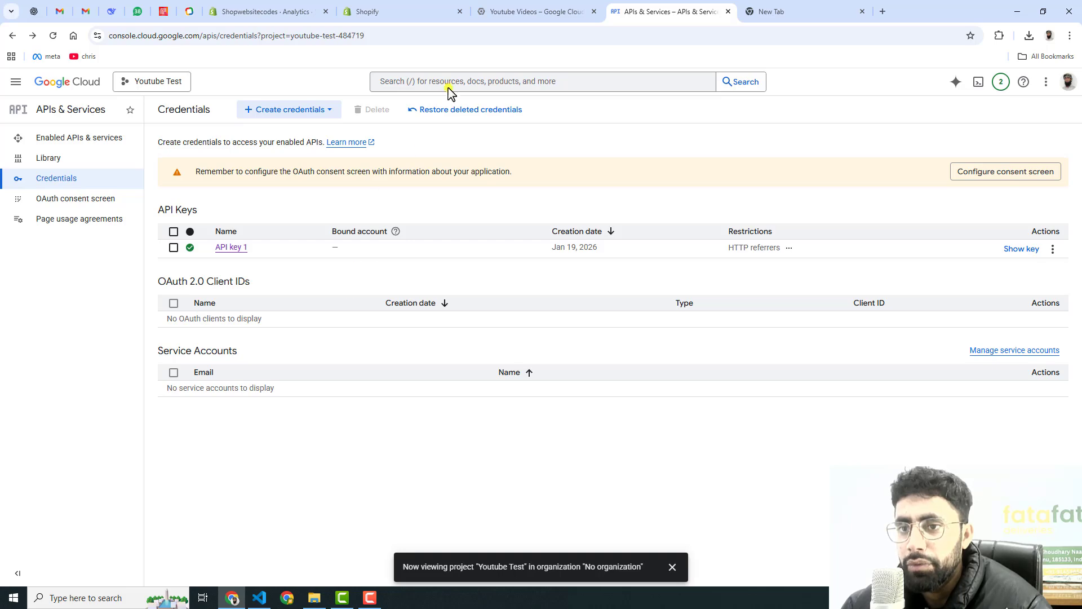
- Search Google Cloud for youtube, open YouTube Data API v3 and enable it for the Youtube Test project
left_click(479, 81)
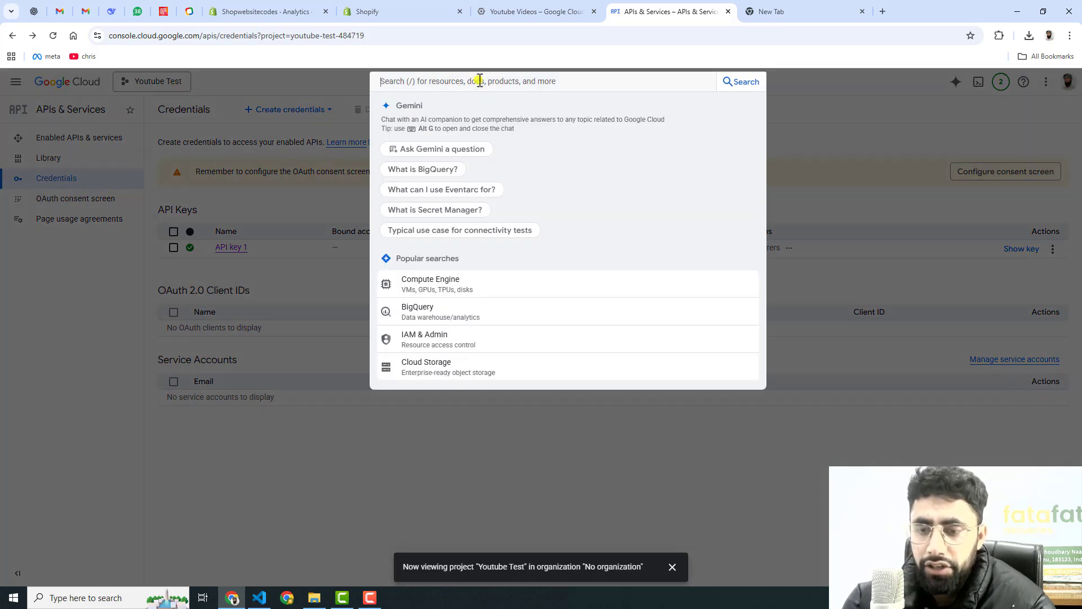
type("youtube")
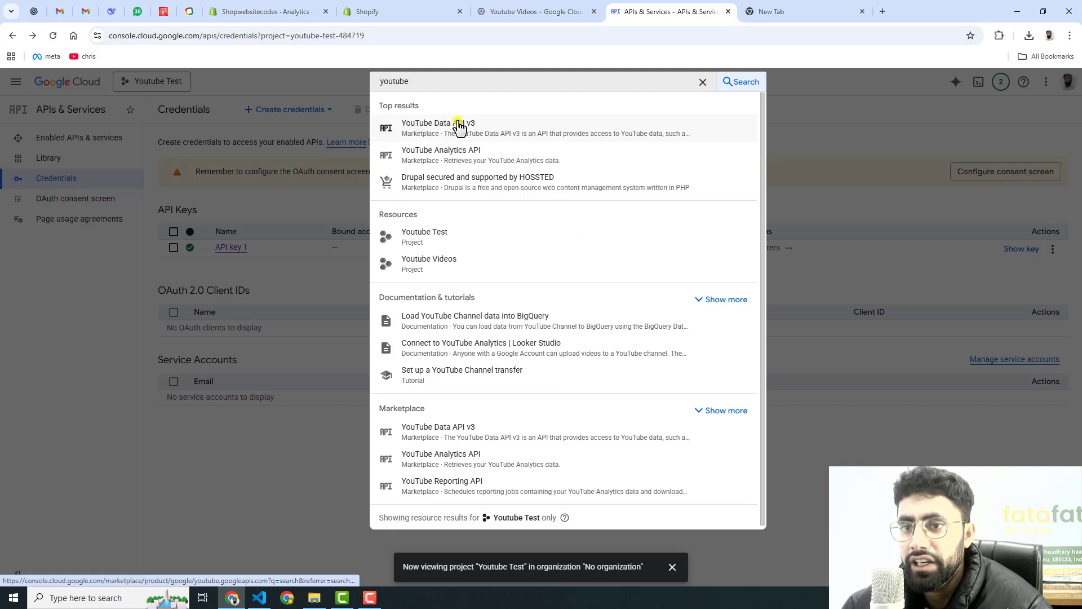
left_click(460, 128)
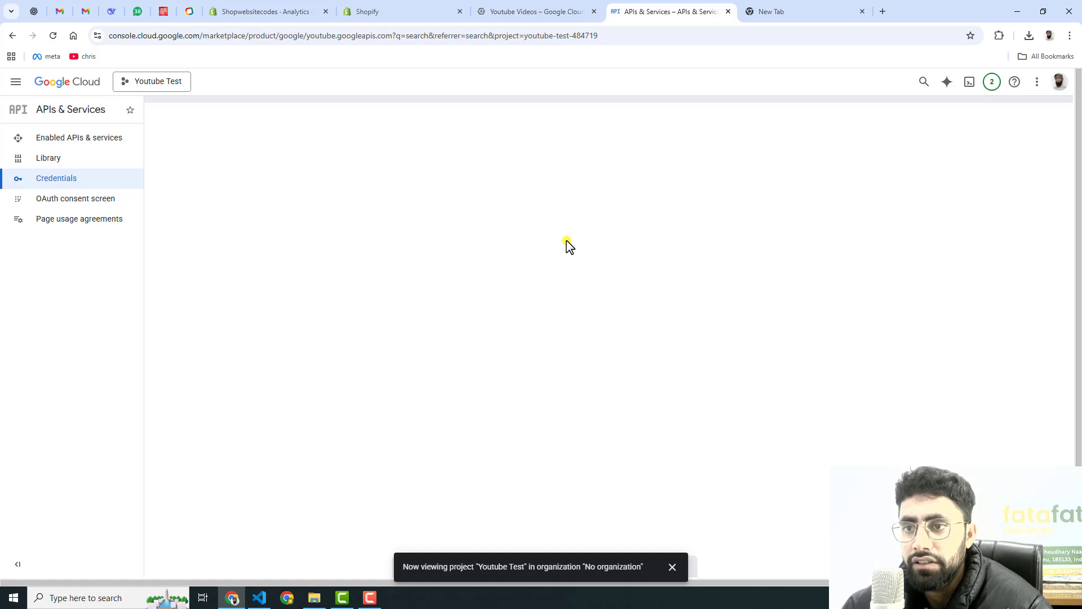
left_click(127, 242)
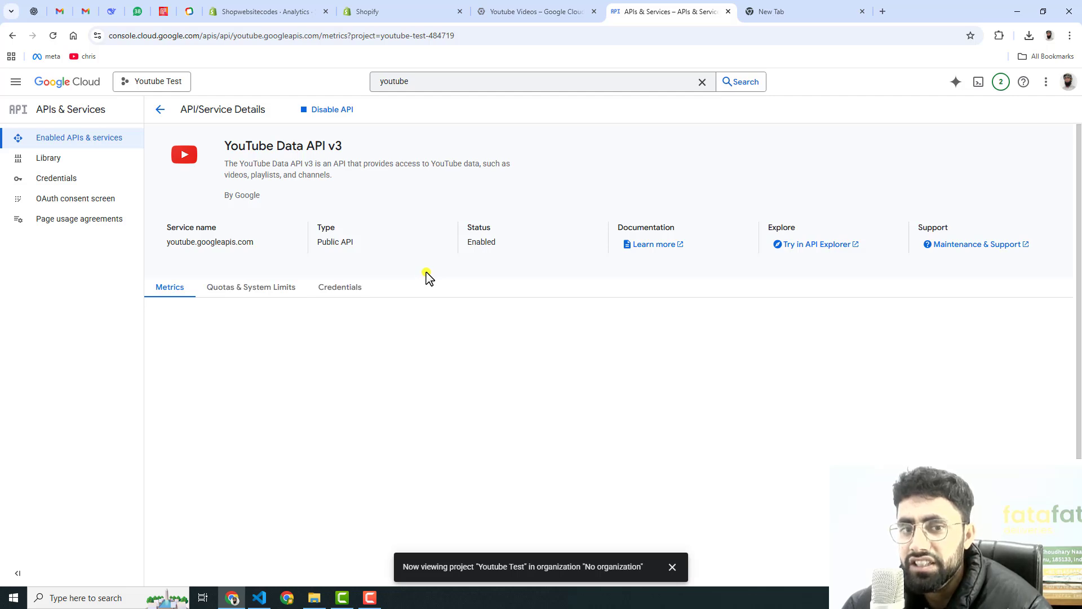
- Edit API key 1 in the project's credentials so it is restricted to YouTube Data API v3, and save it
left_click(62, 181)
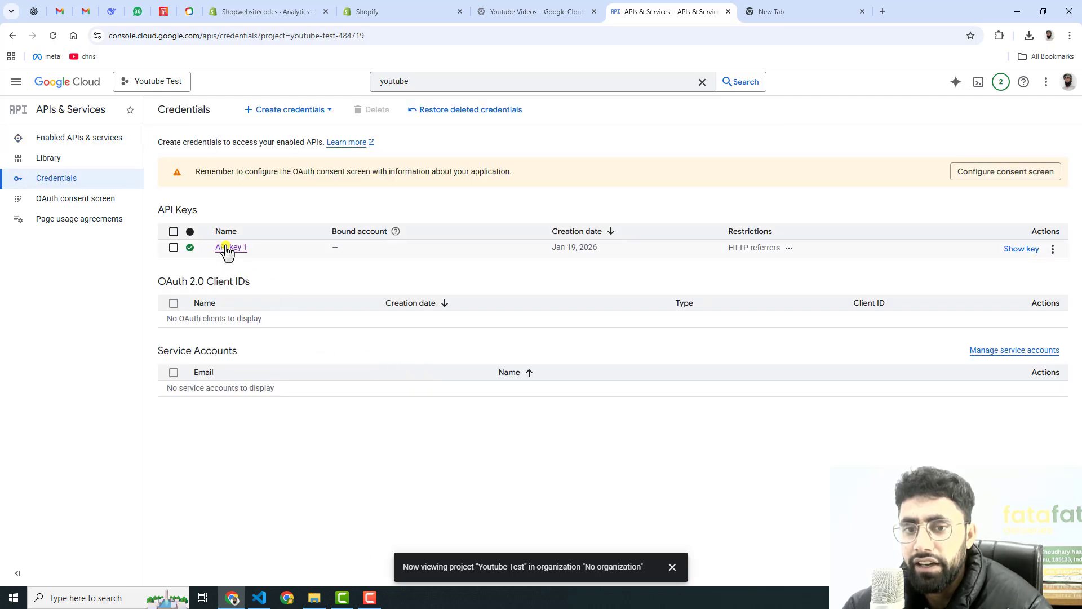
left_click(1053, 250)
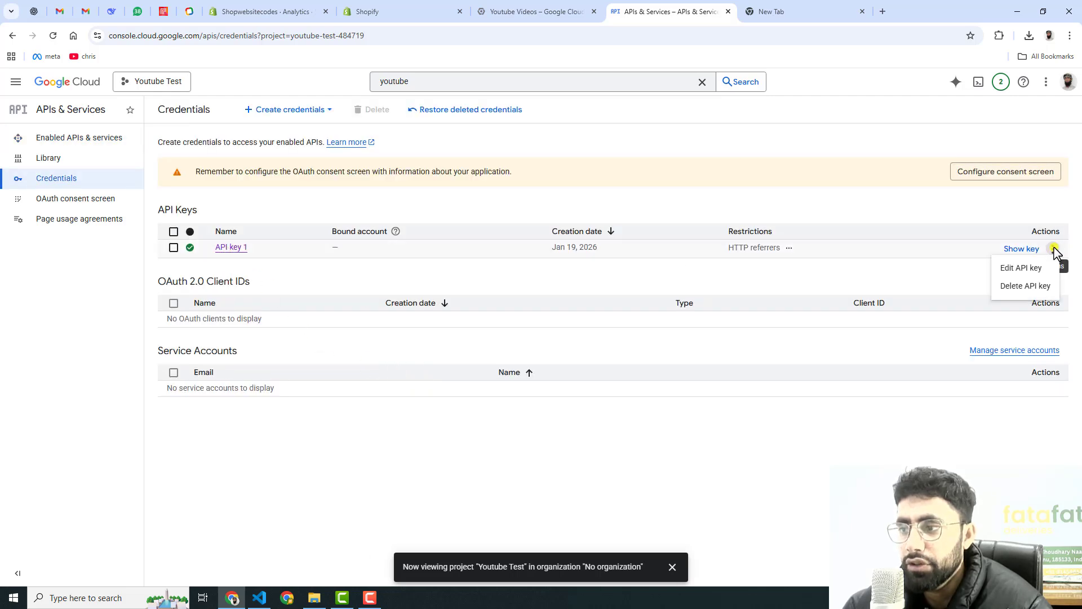
left_click(1022, 271)
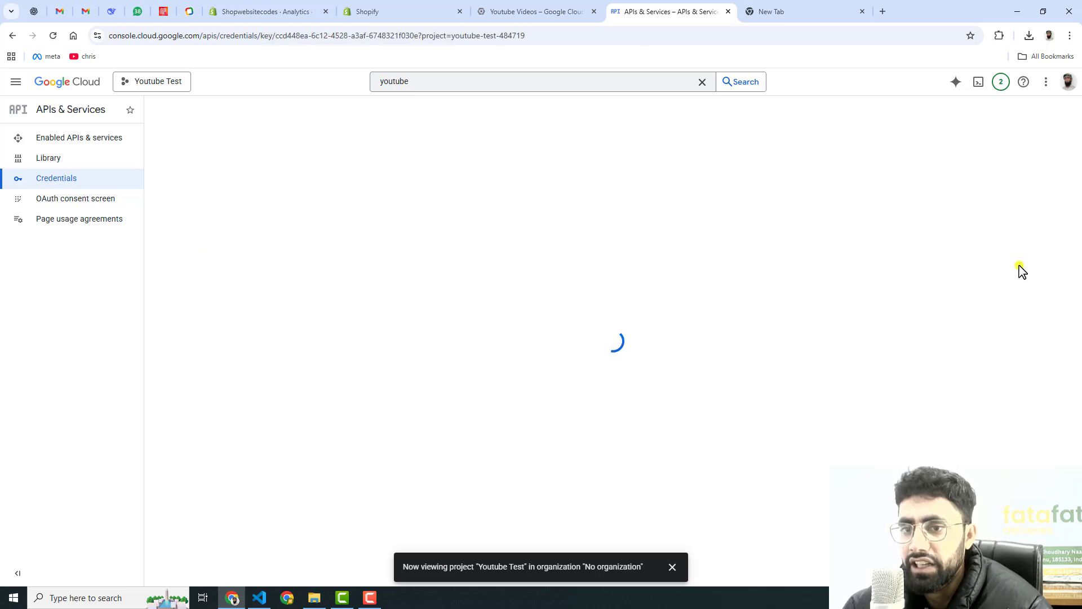
scroll(310, 329, "down", 2)
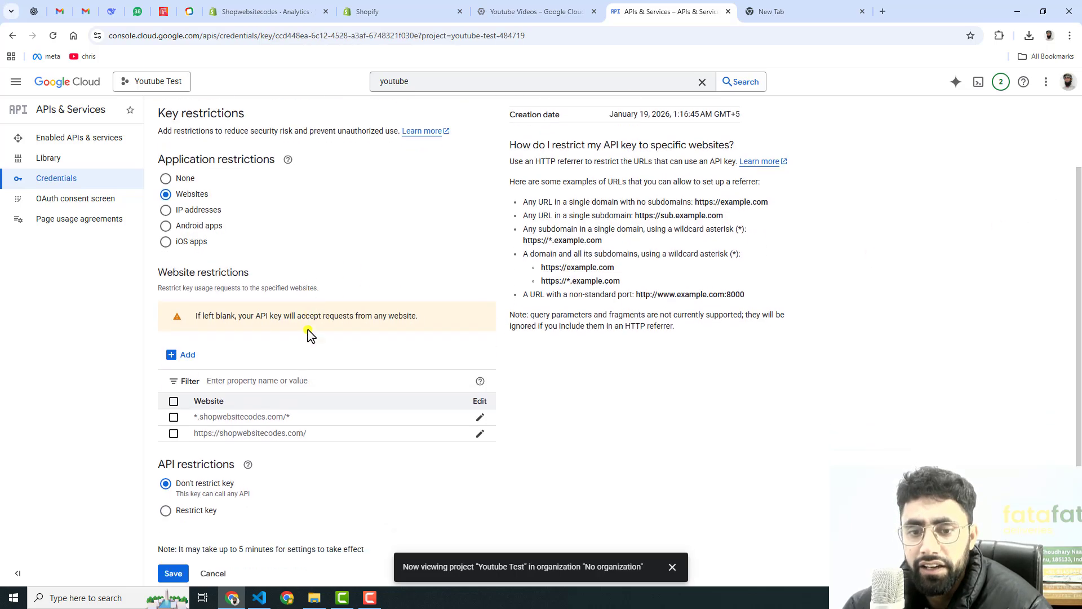
left_click(166, 502)
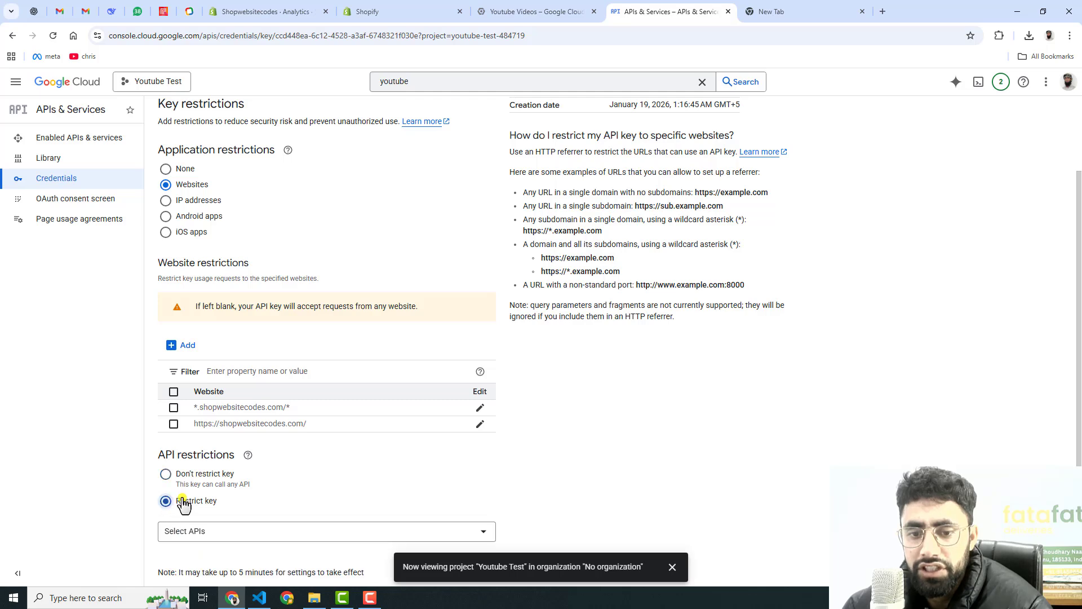
scroll(229, 483, "down", 1)
left_click(257, 500)
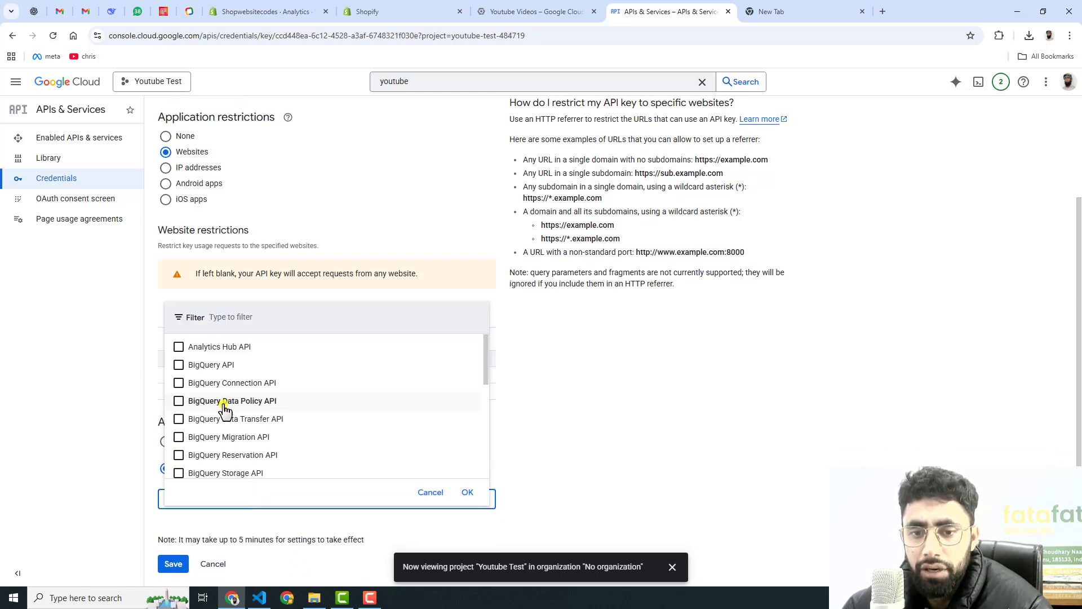
scroll(222, 410, "down", 5)
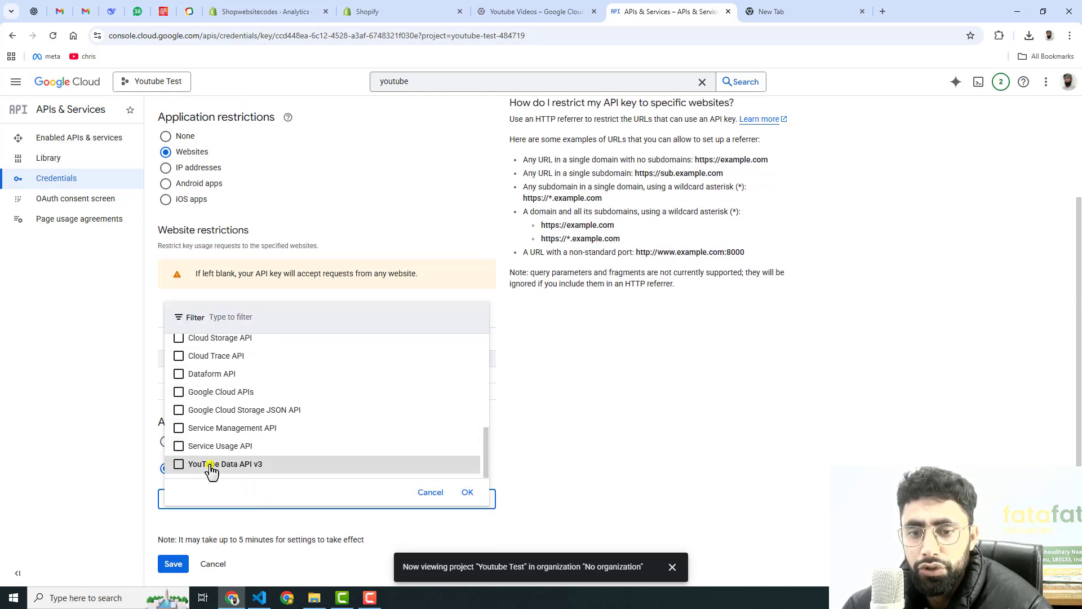
left_click(468, 493)
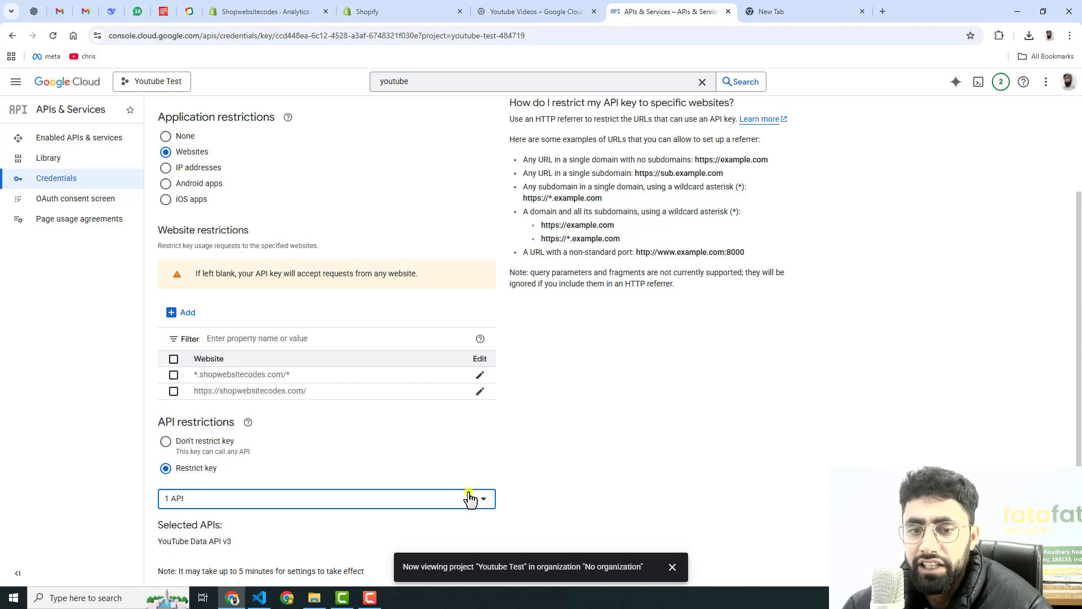
scroll(597, 449, "down", 1)
left_click(174, 564)
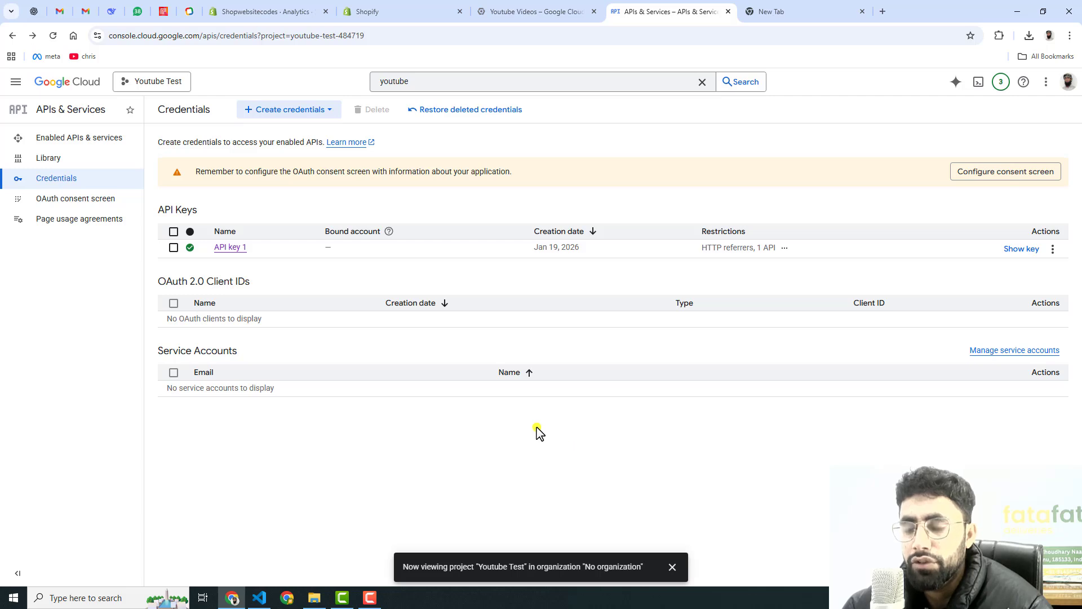
- Reveal and copy the value of API key 1, and return to page.youtube-feed.liquid in the Shopify code editor
left_click(1019, 250)
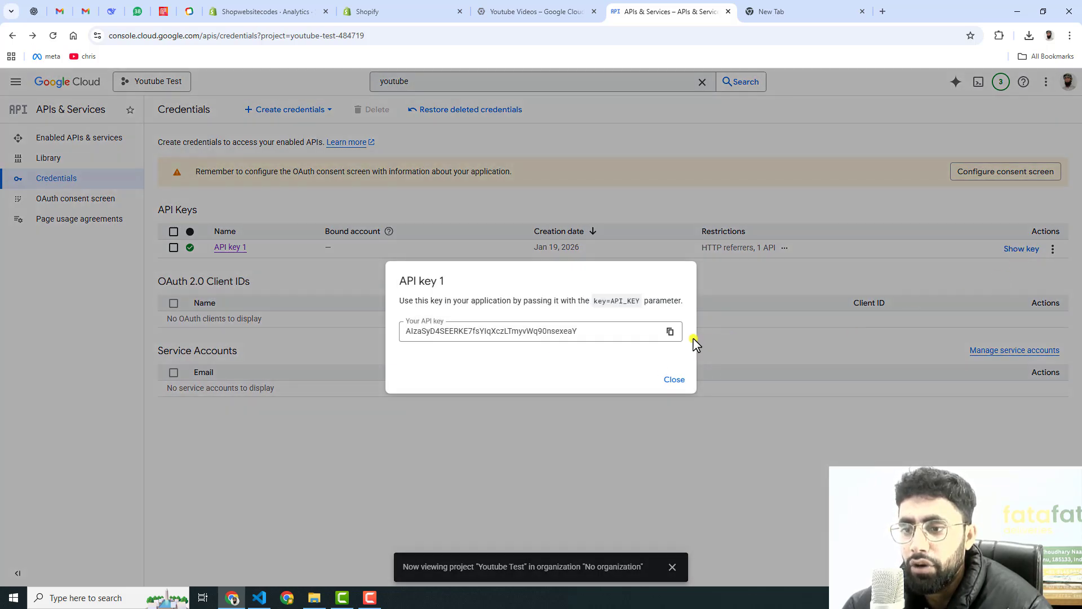
left_click(670, 331)
left_click(523, 5)
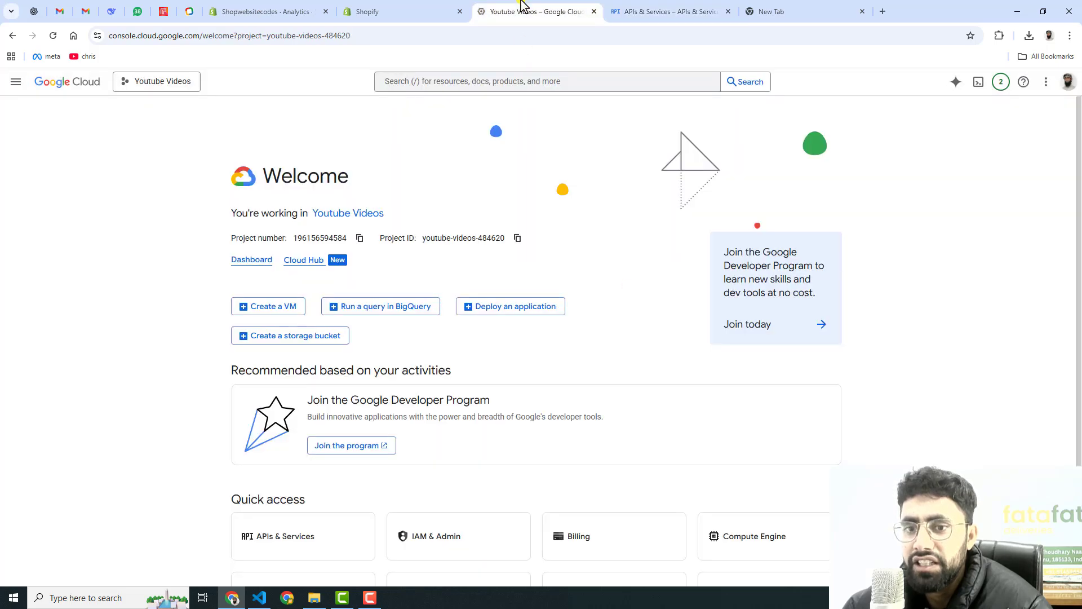
left_click(402, 7)
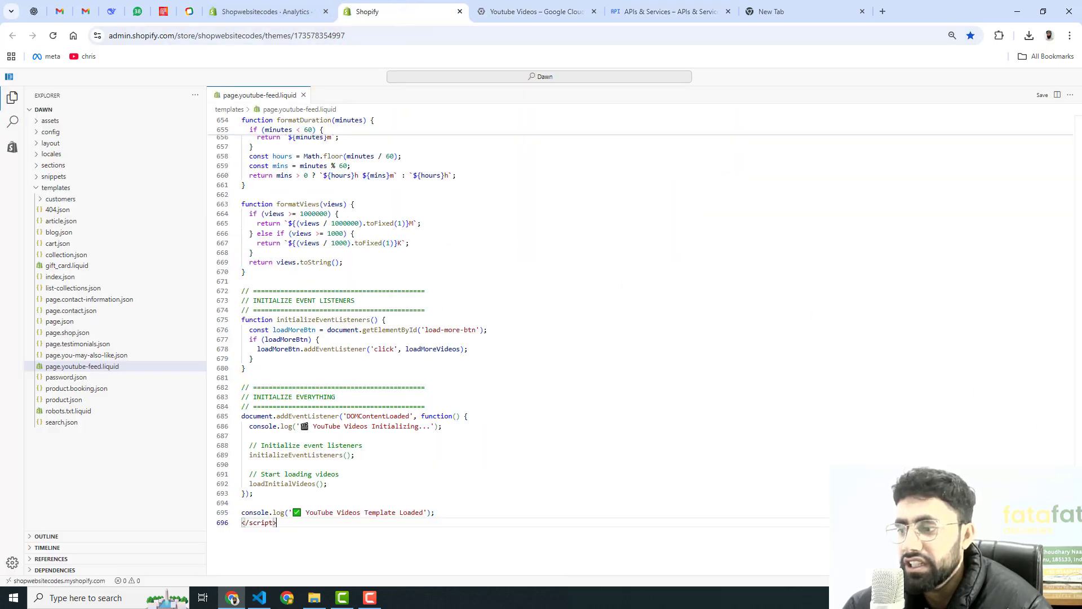
- Try replacing the YOUTUBE_API_KEY value in the template's CONFIG block with the copied API key, and undo the replacement
left_click_drag(1077, 563, 1048, 113)
scroll(531, 446, "down", 20)
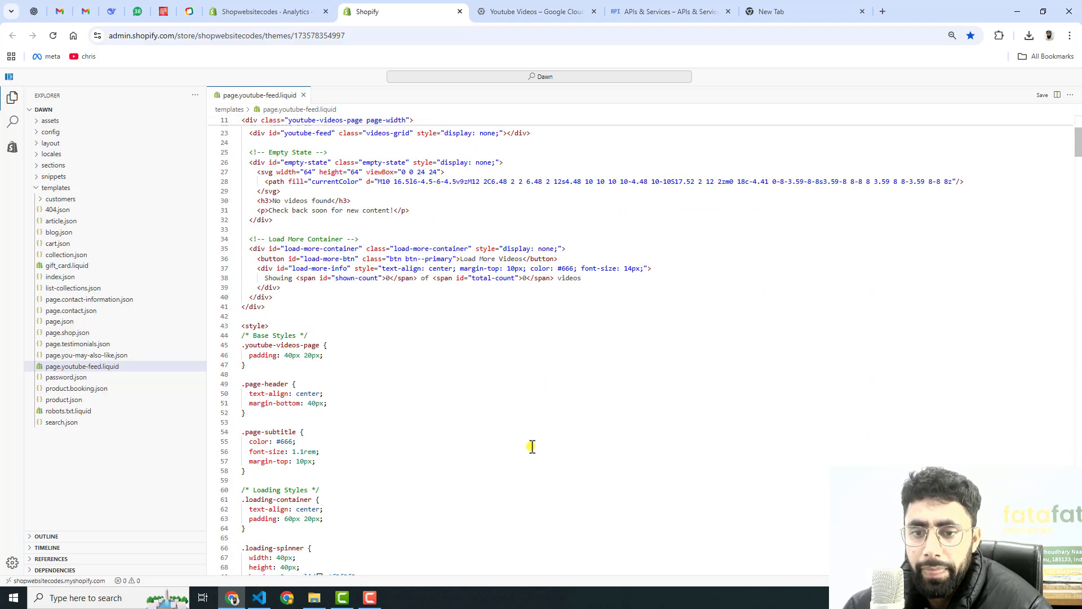
scroll(531, 446, "down", 20)
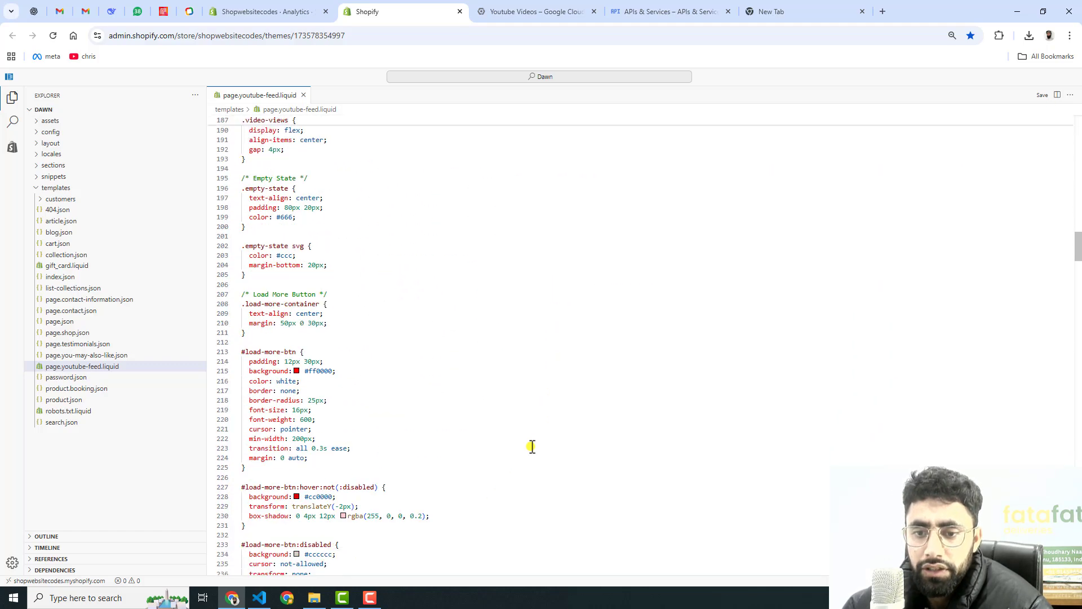
scroll(532, 447, "up", 2)
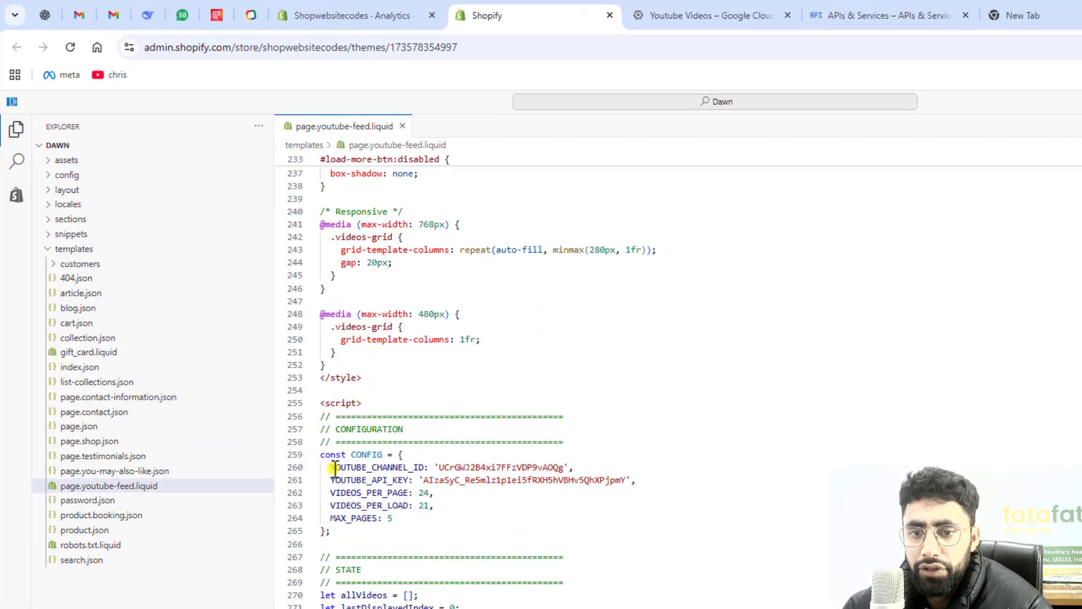
left_click(270, 357)
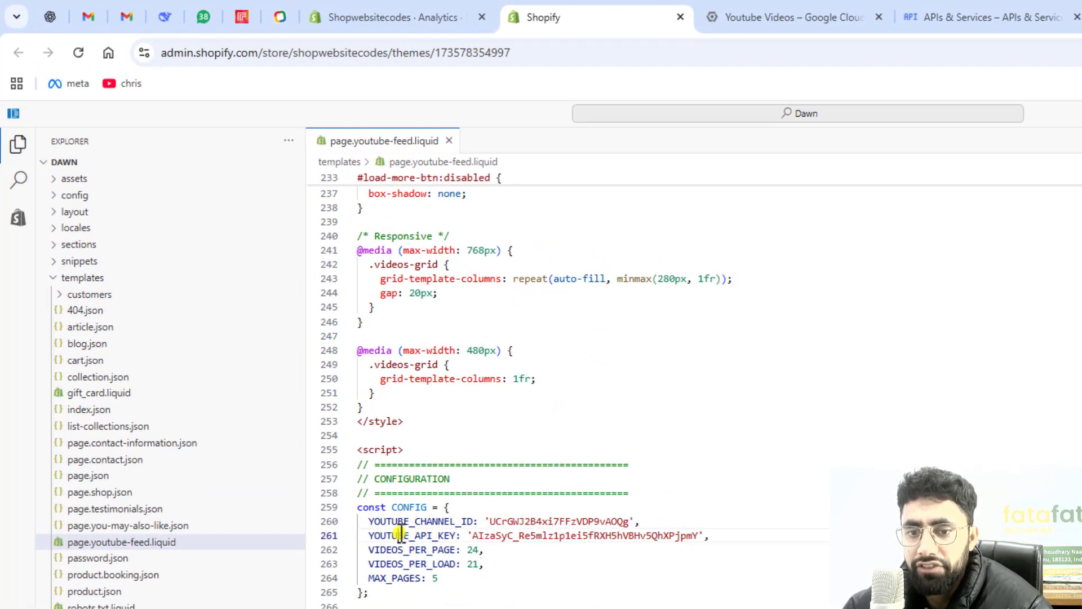
double_click(399, 534)
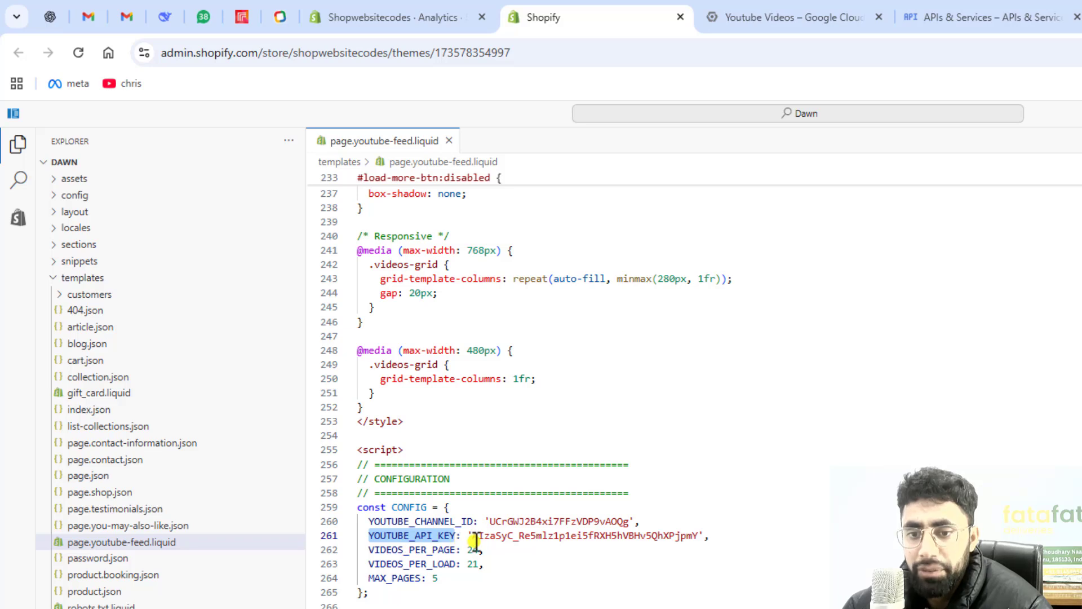
left_click_drag(474, 535, 700, 535)
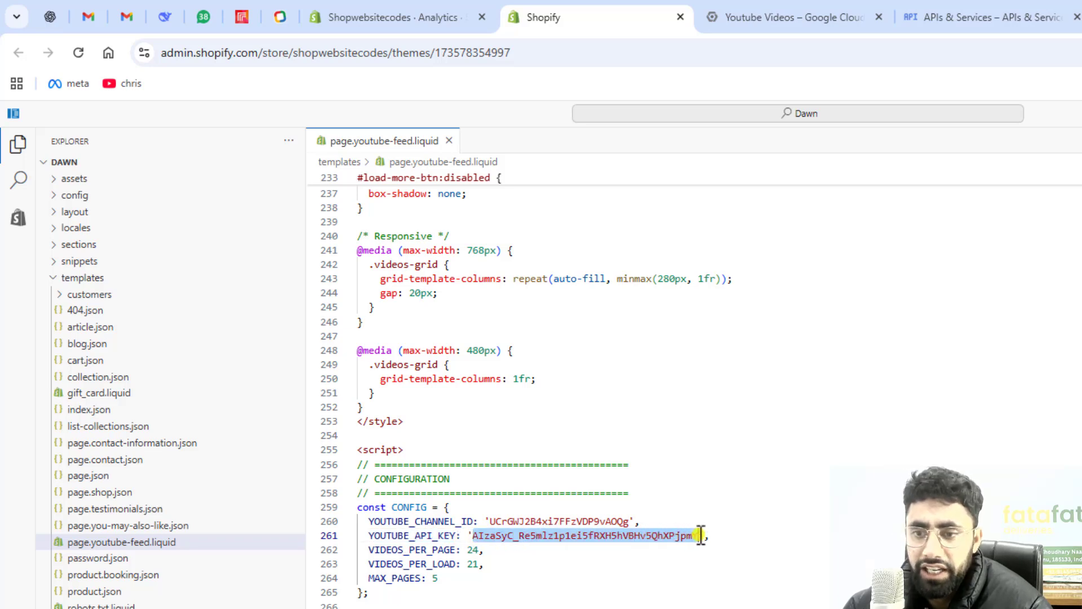
key("ctrl+v")
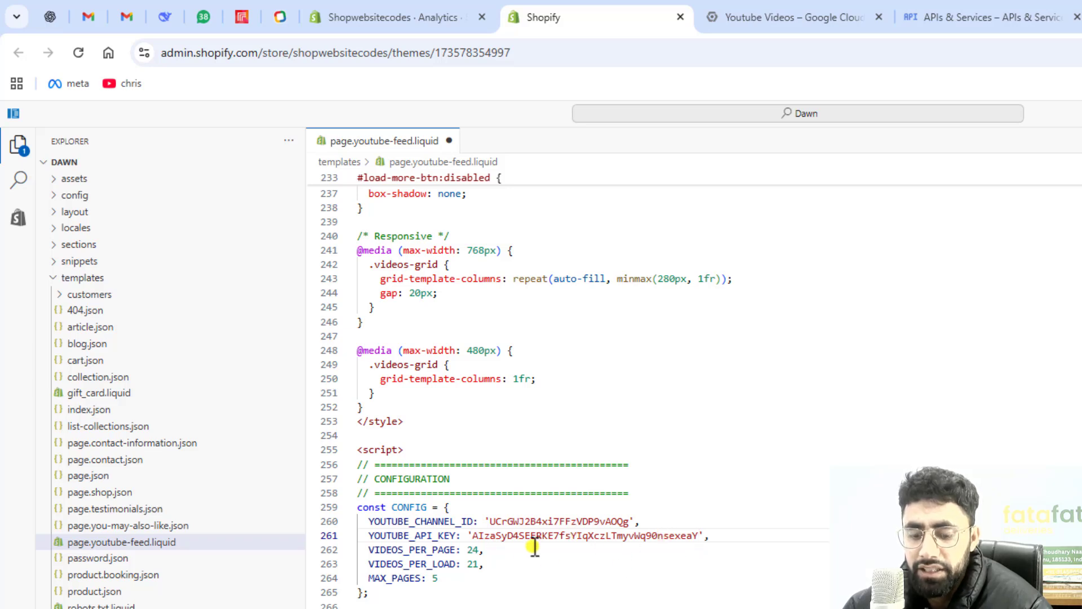
key("ctrl+z")
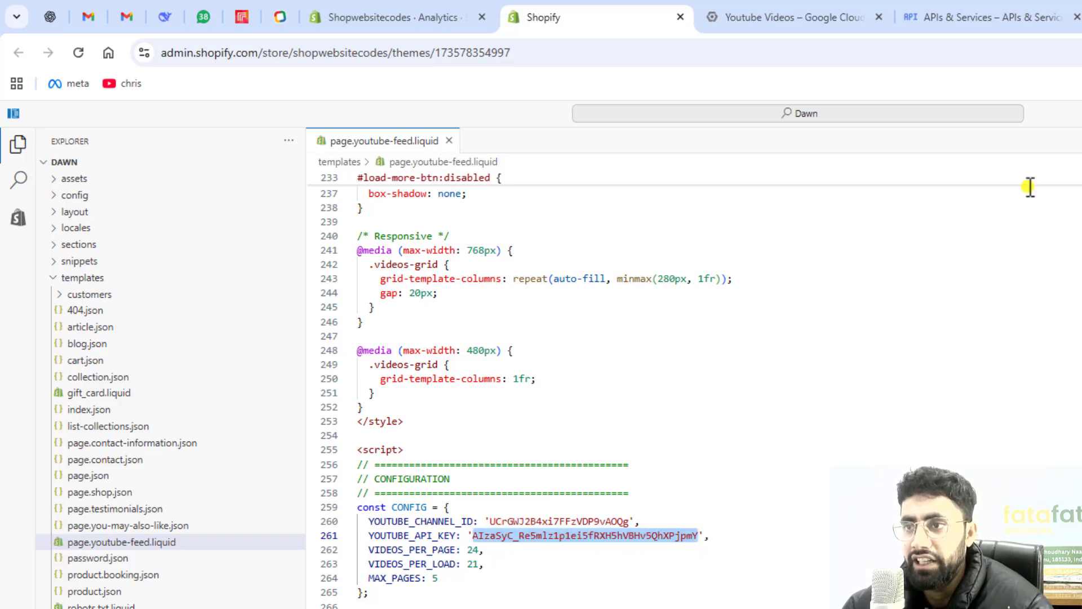
- Go to YouTube in a new browser tab, search for amazing learning and open the Amazing Learning channel
key("alt+Home")
type("you")
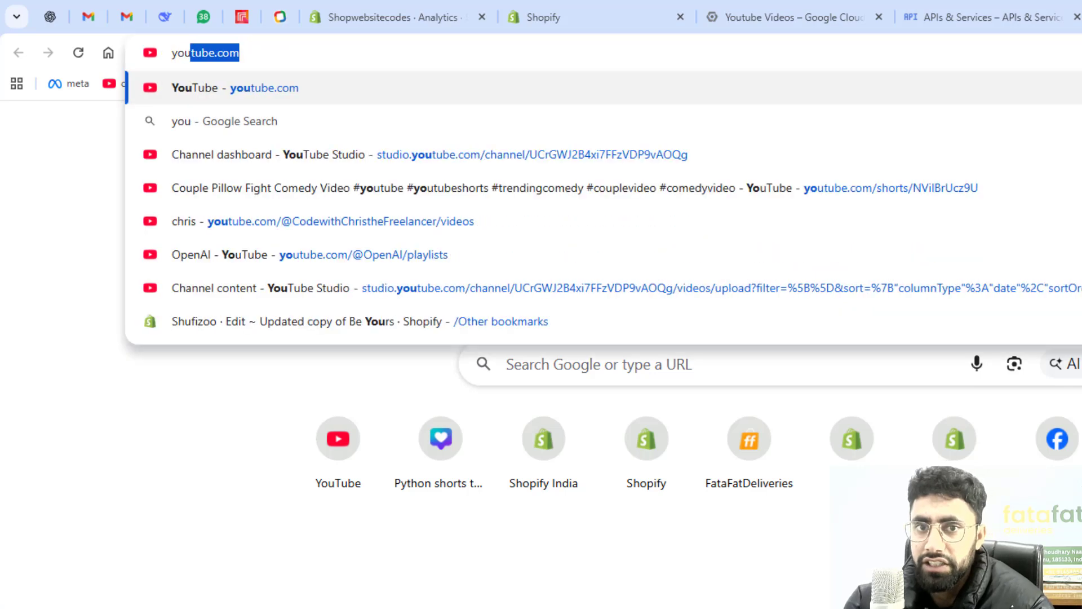
key("Return")
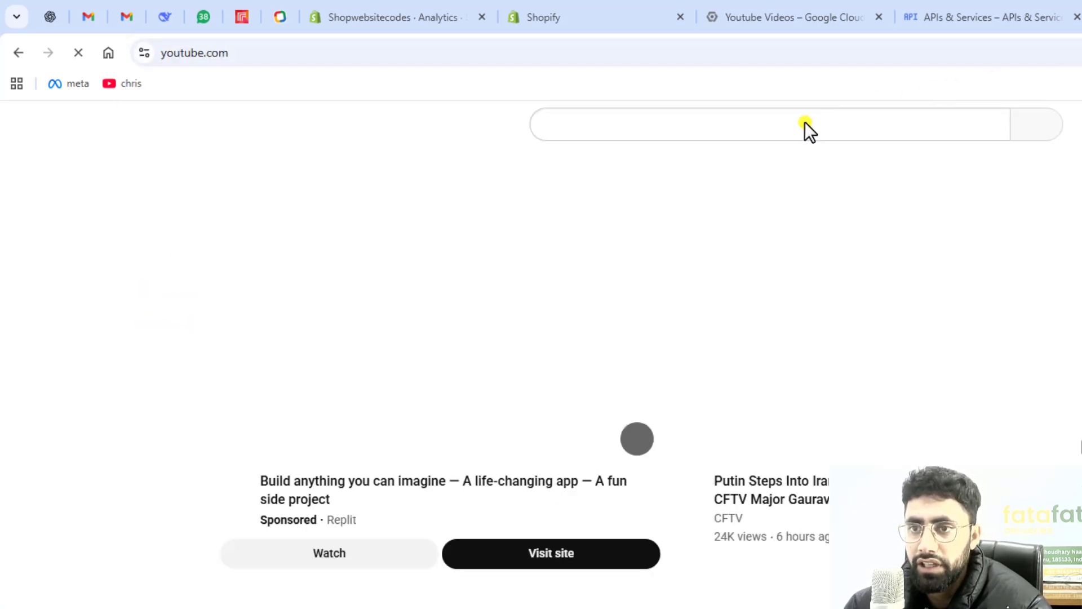
left_click(807, 123)
type("amazing e")
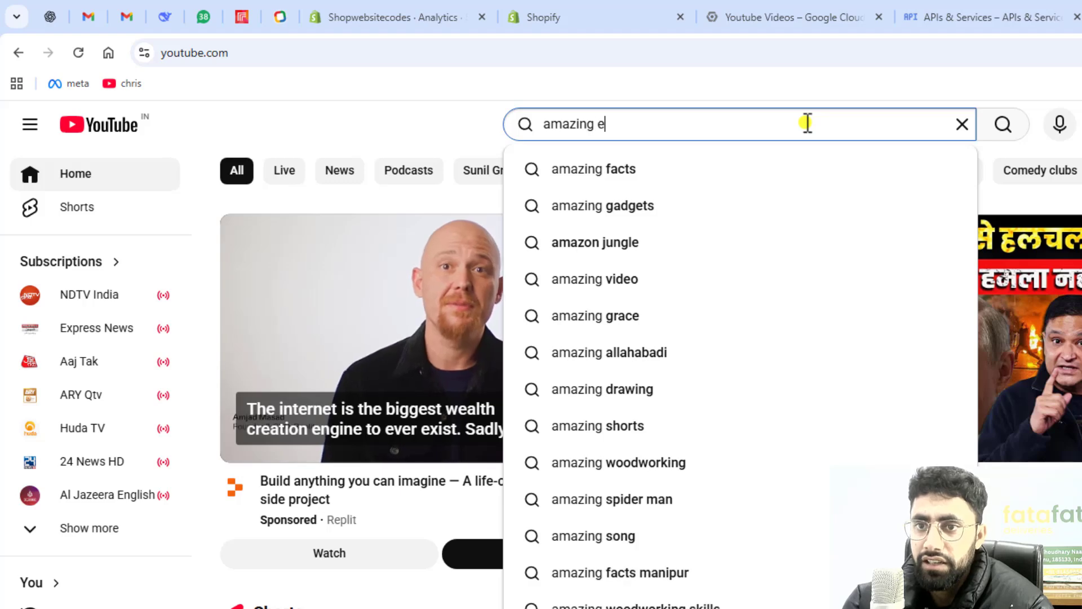
key("BackSpace")
type("learning")
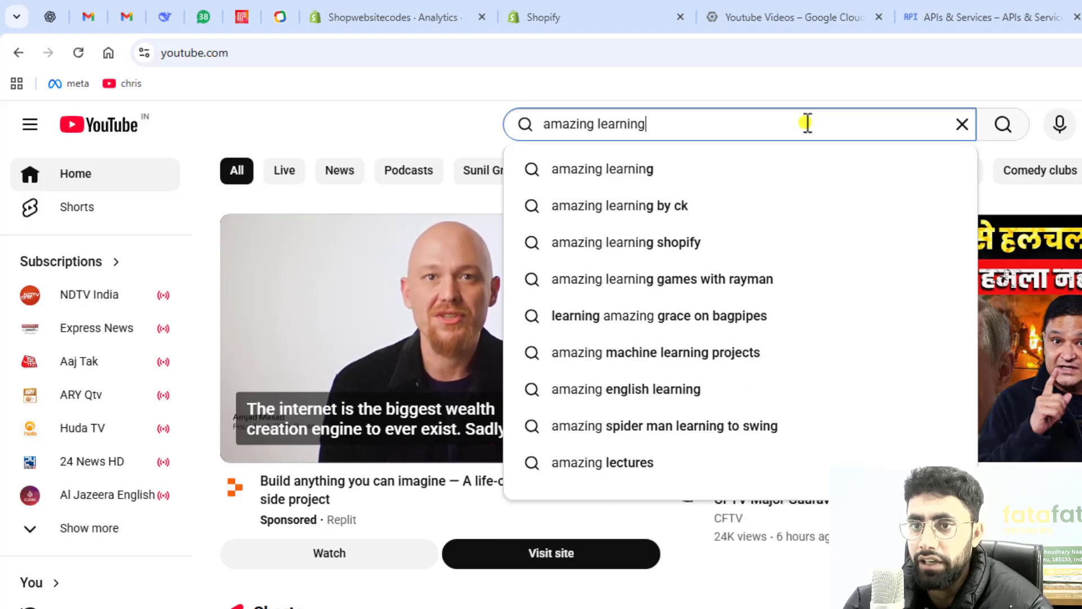
key("Return")
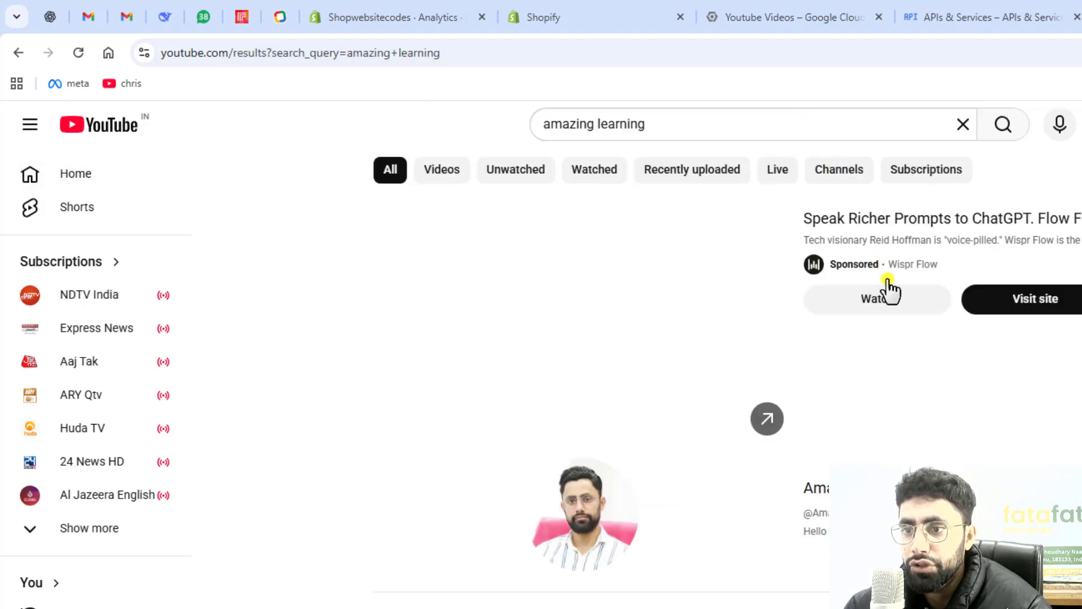
left_click(823, 488)
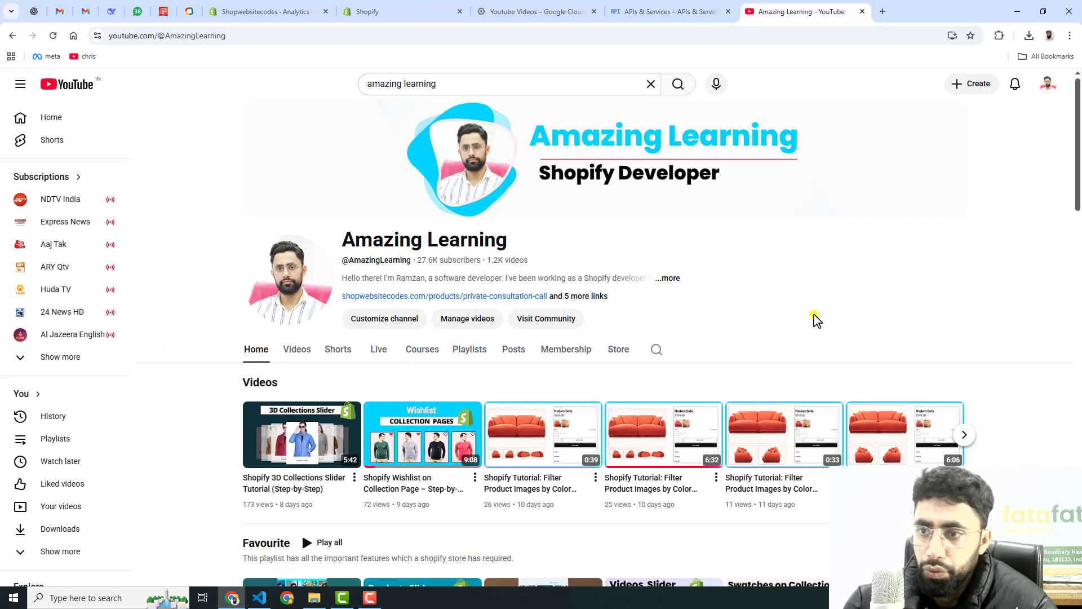
- Open the page source of the Amazing Learning channel page and bring its tab to the front
key("ctrl+u")
left_click(811, 10)
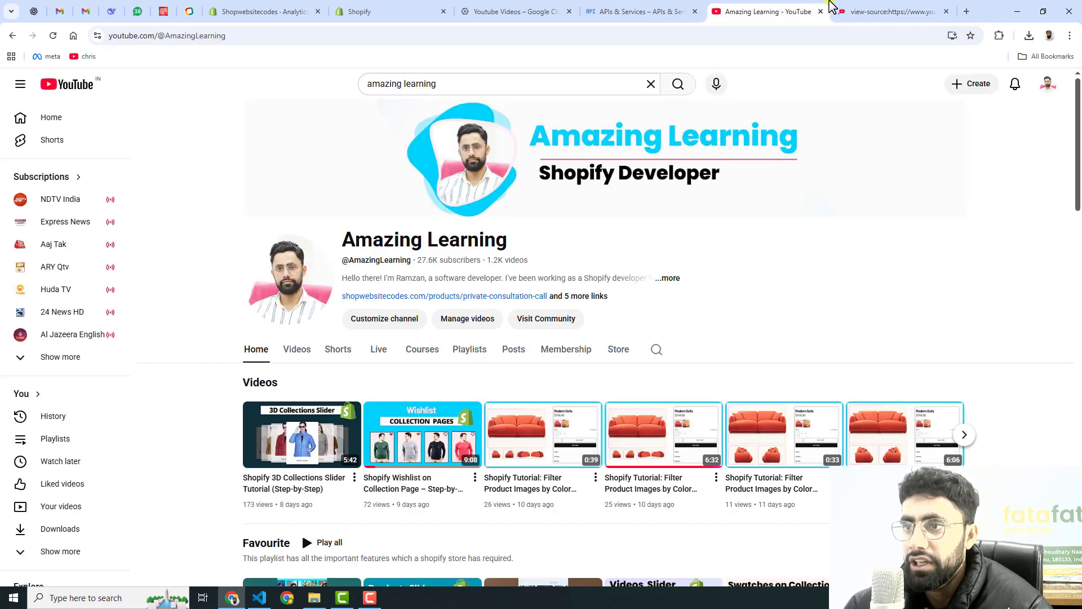
right_click(739, 278)
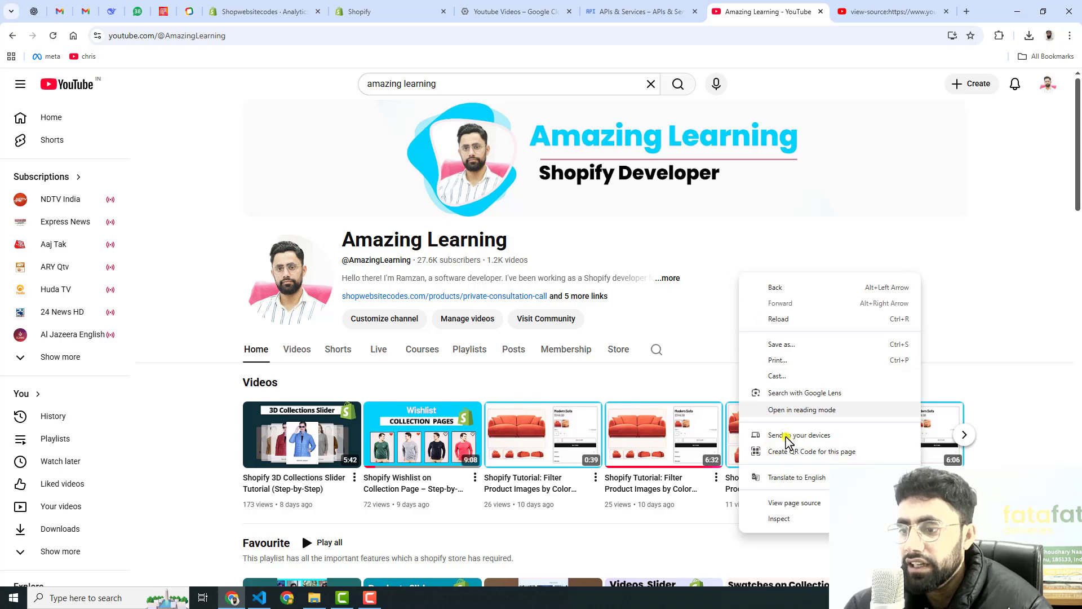
left_click(785, 504)
left_click(926, 11)
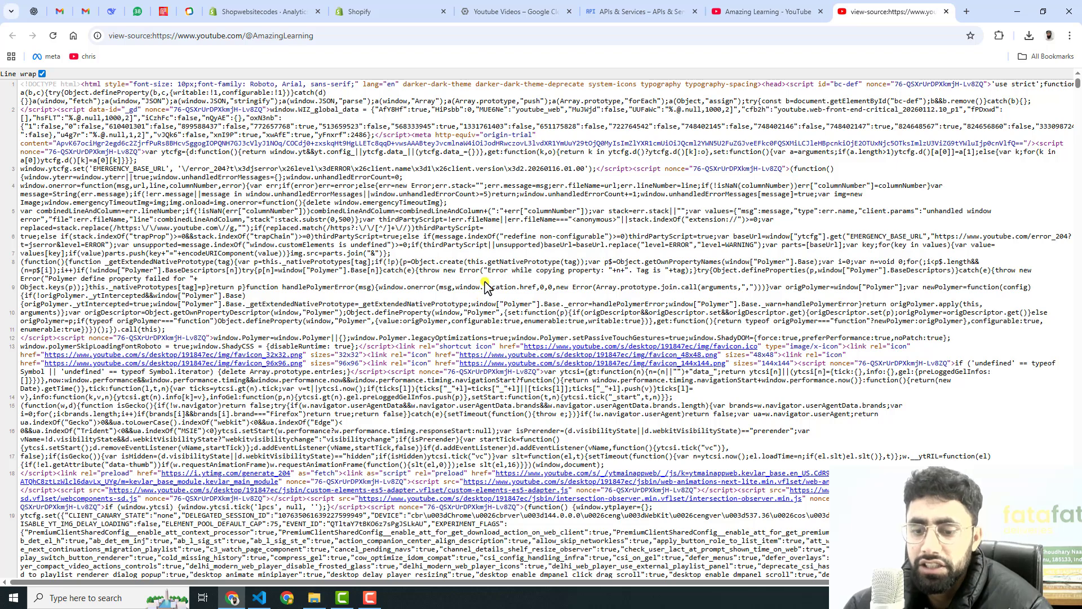
- Return to page.youtube-feed.liquid in the Shopify code editor and copy the CHANNEL_ID part of YOUTUBE_CHANNEL_ID from the CONFIG block
left_click(259, 598)
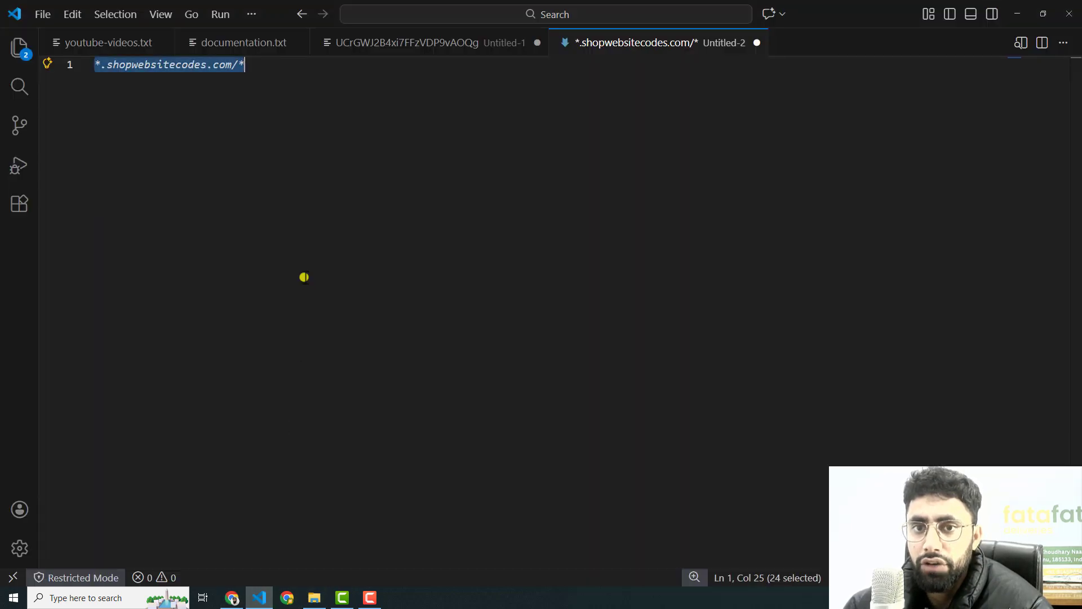
left_click(232, 598)
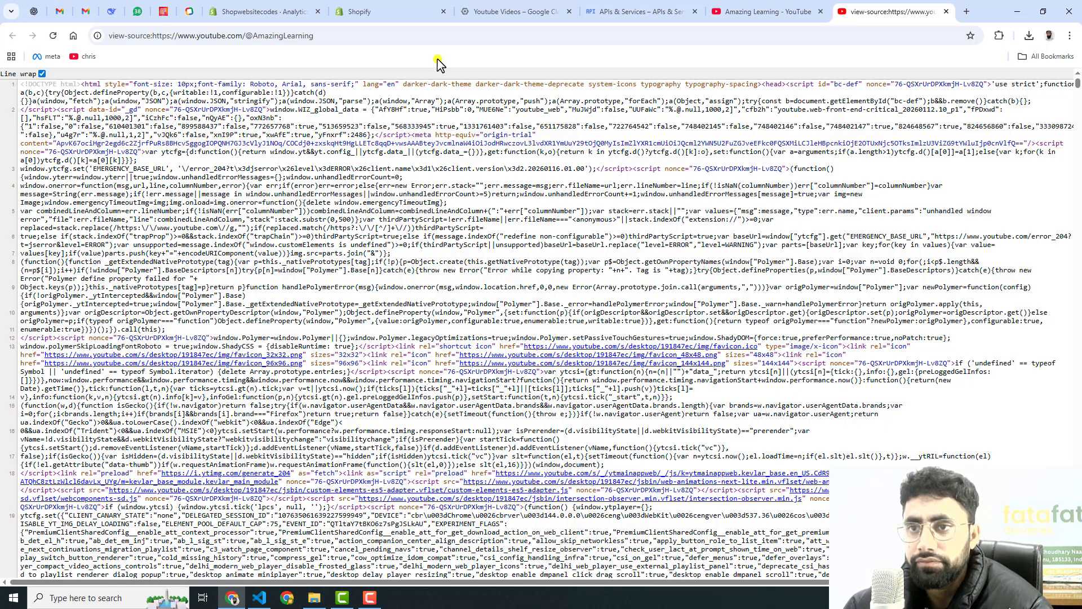
left_click(608, 8)
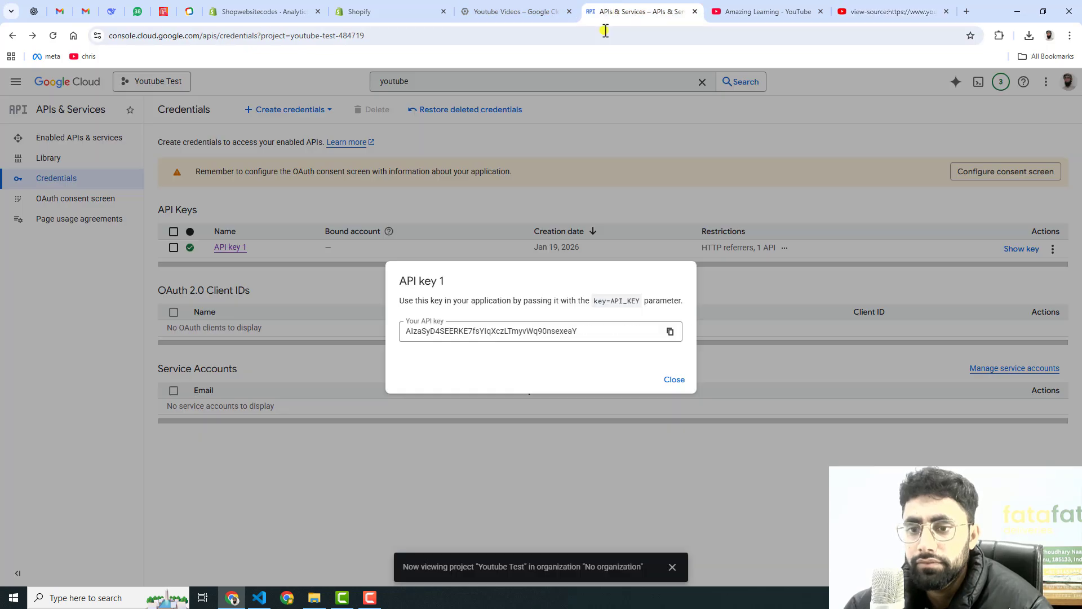
left_click(534, 5)
left_click(255, 6)
left_click(352, 8)
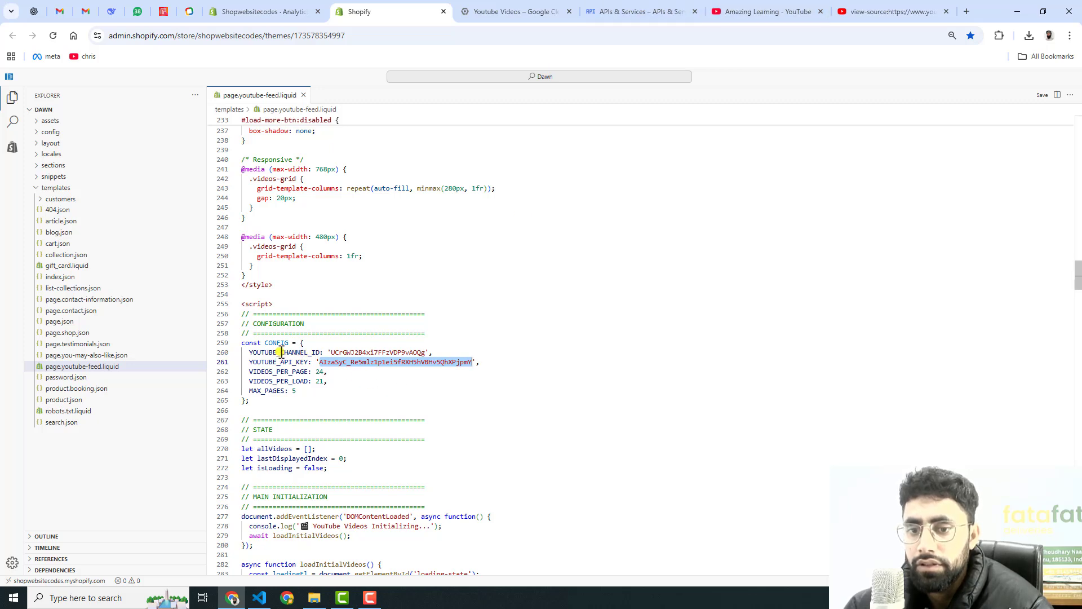
left_click_drag(281, 353, 309, 350)
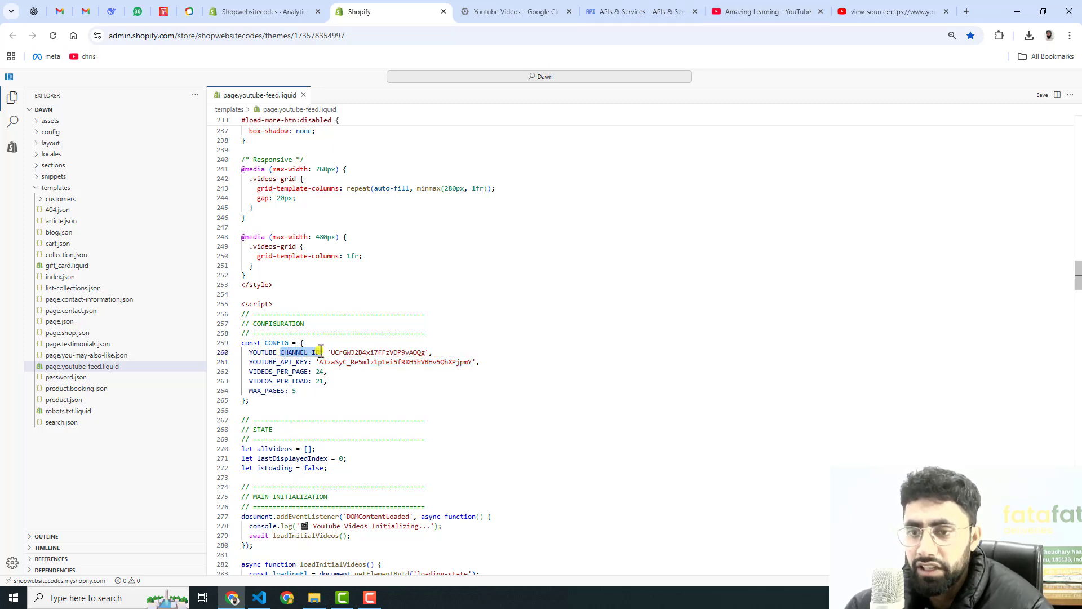
- Search the channel's page source for CHANNEL_ID and go through the matches up to channel_id in the feeds/videos.xml link
left_click(868, 11)
left_click(803, 13)
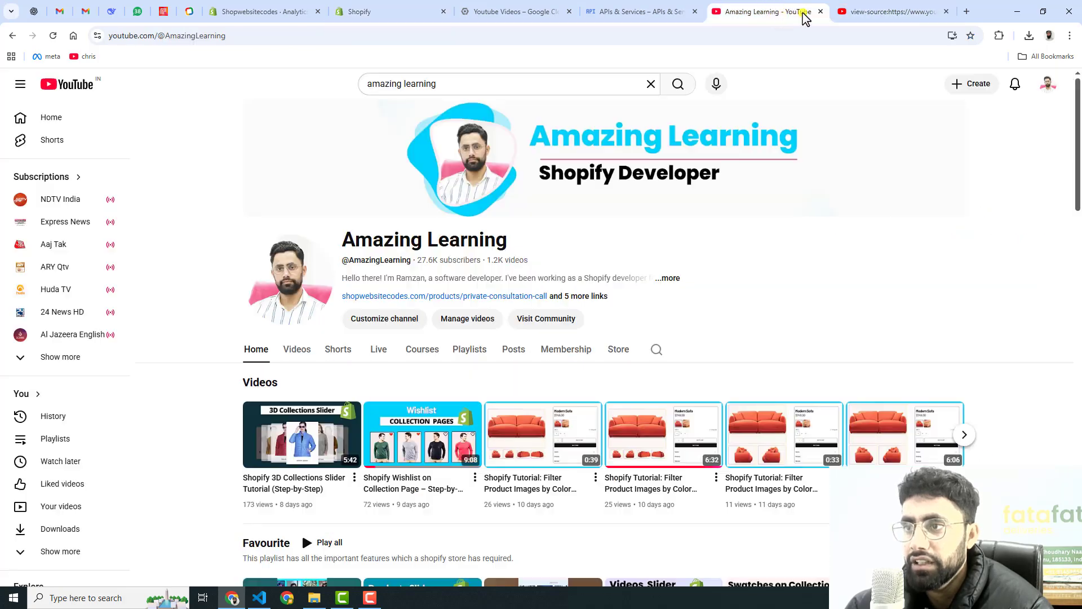
key("ctrl+Tab")
key("ctrl+f")
key("ctrl+v")
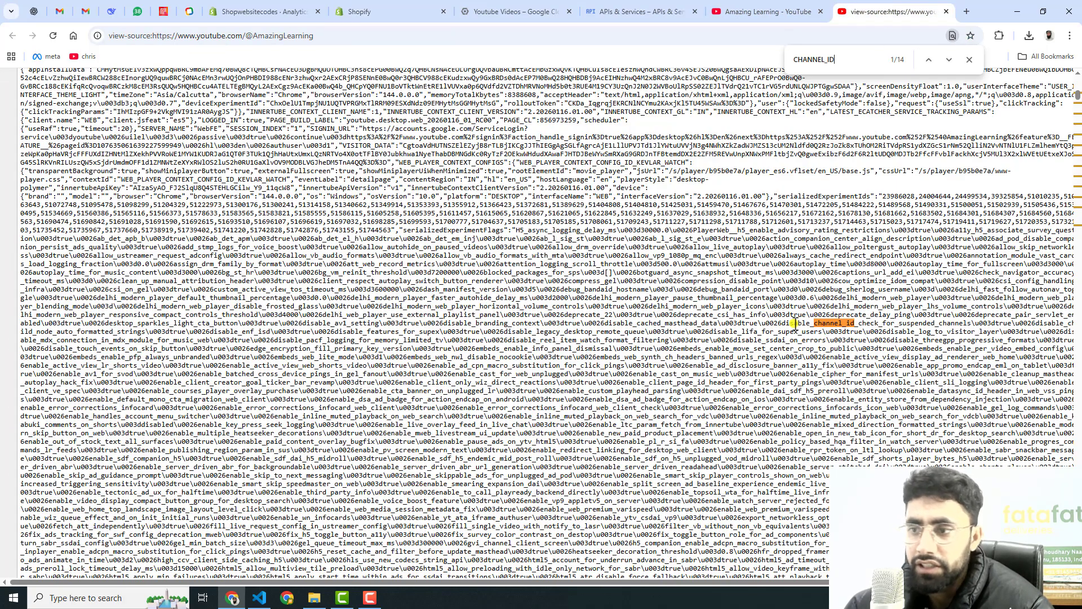
key("Return")
key("Return")
key("Return")
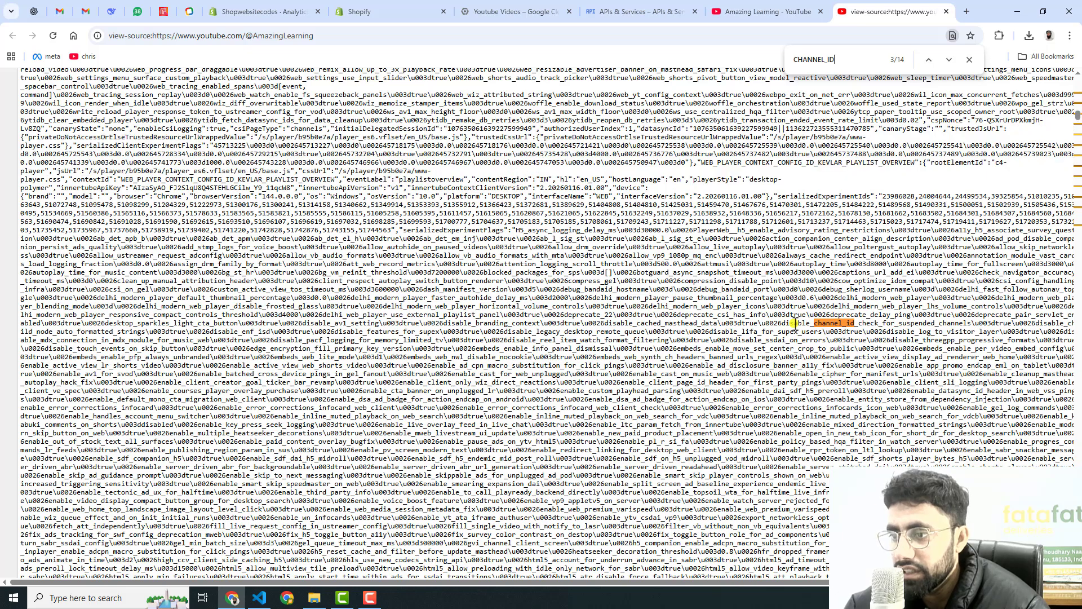
key("Return")
key("Return")
key("Return")
key("Return")
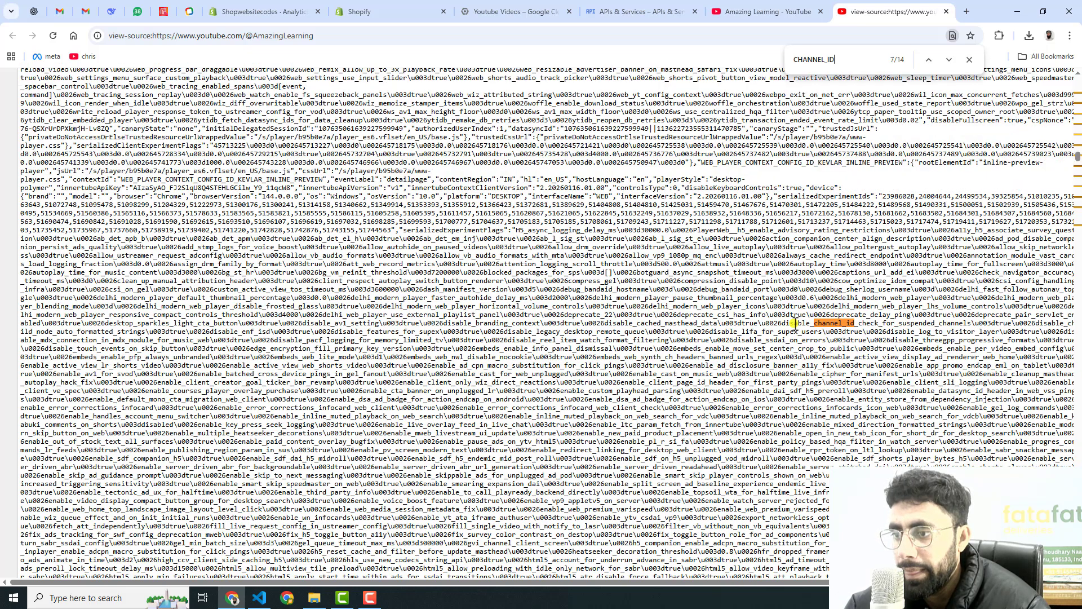
key("Return")
key("Return")
key("Return")
key("Return")
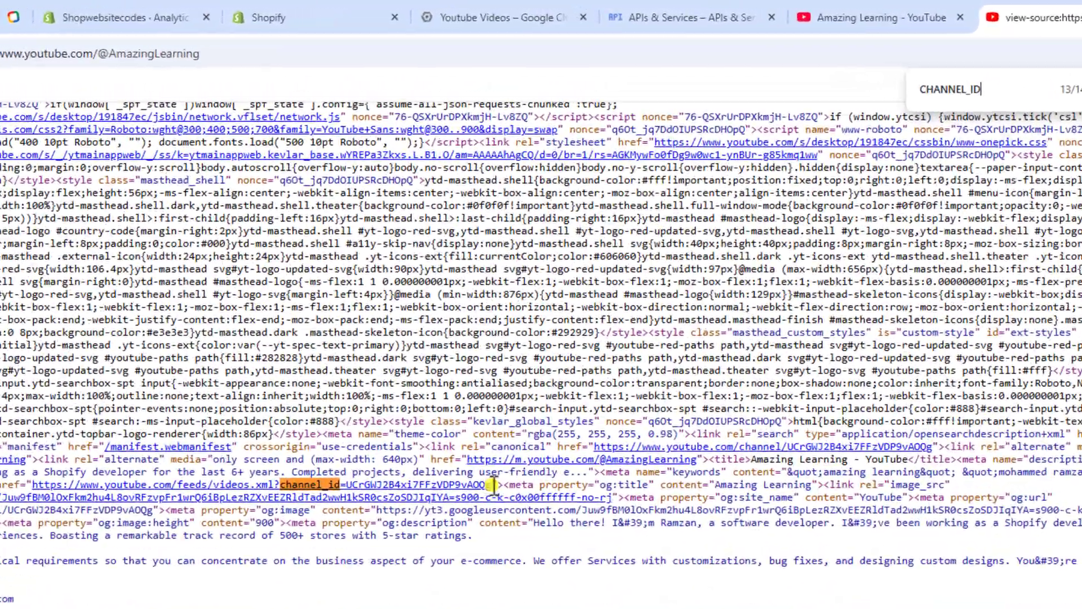
- Select the channel ID after channel_id= in the page source, and select the YOUTUBE_CHANNEL_ID value in the template's CONFIG block
left_click_drag(508, 324, 429, 325)
left_click_drag(367, 507, 334, 510)
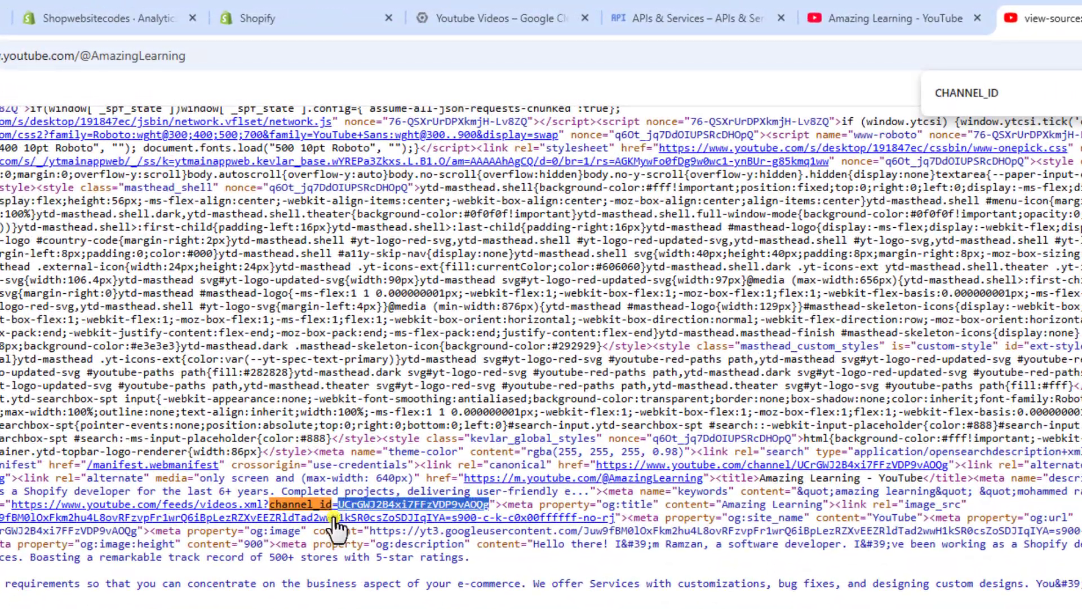
left_click(407, 10)
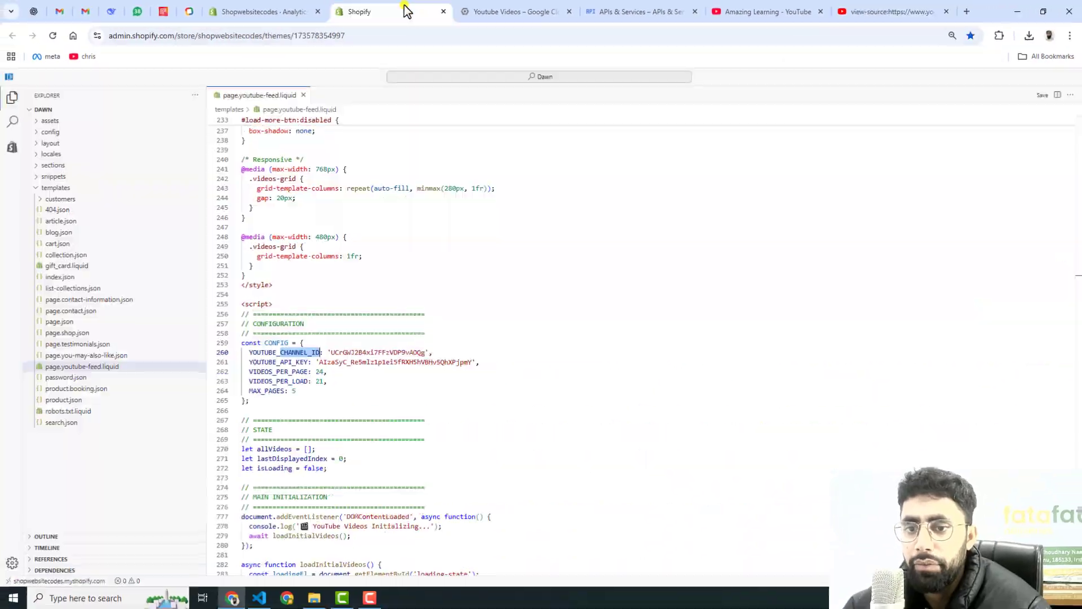
double_click(355, 352)
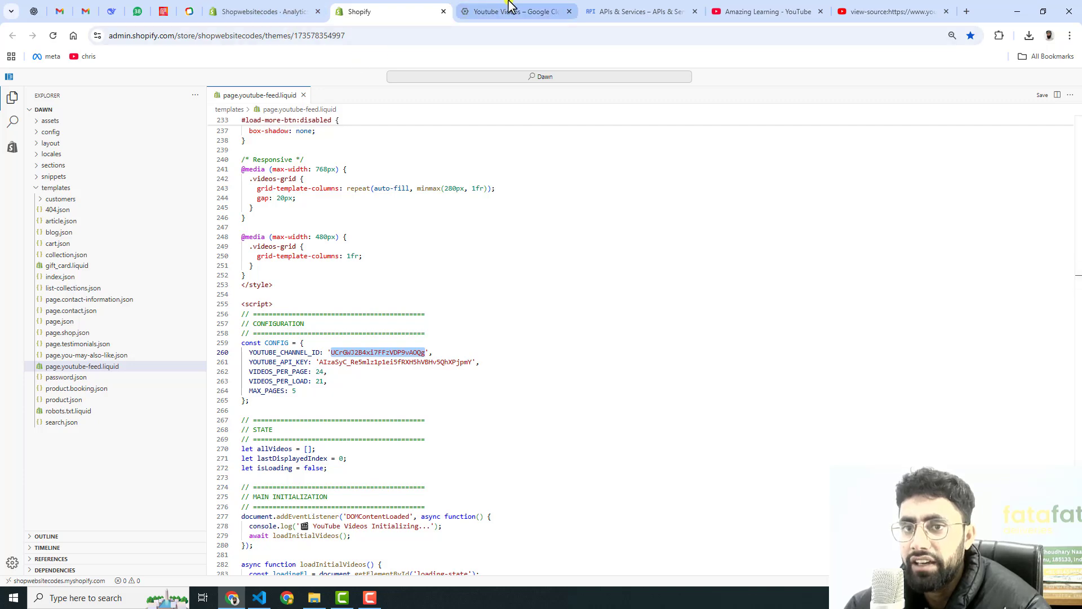
- Switch to VS Code and review the setup instructions in documentation.txt, ending with the channel ID line
left_click(282, 9)
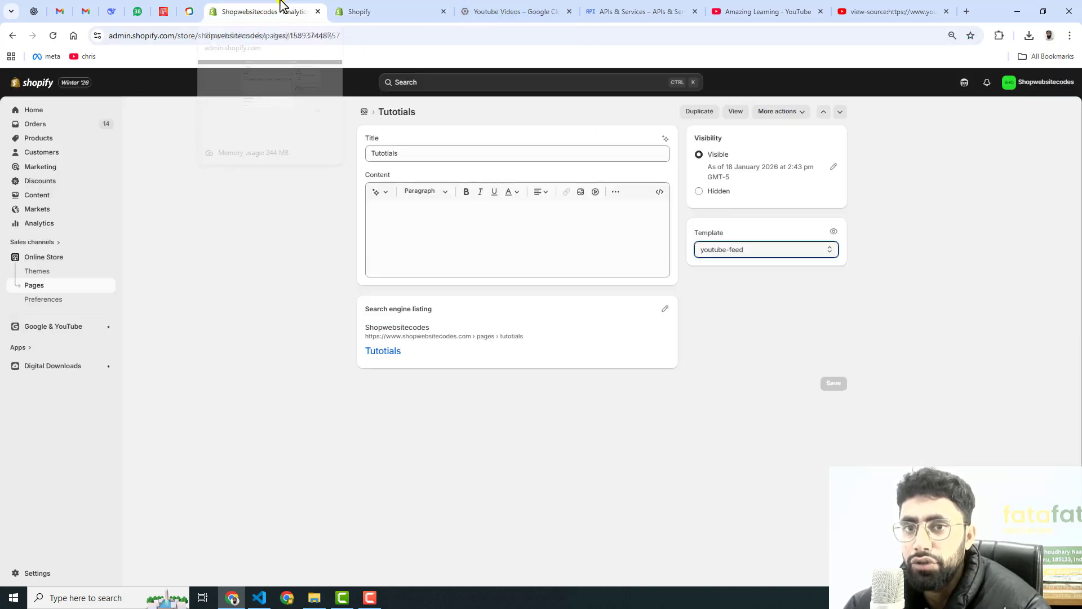
left_click(253, 601)
left_click(231, 44)
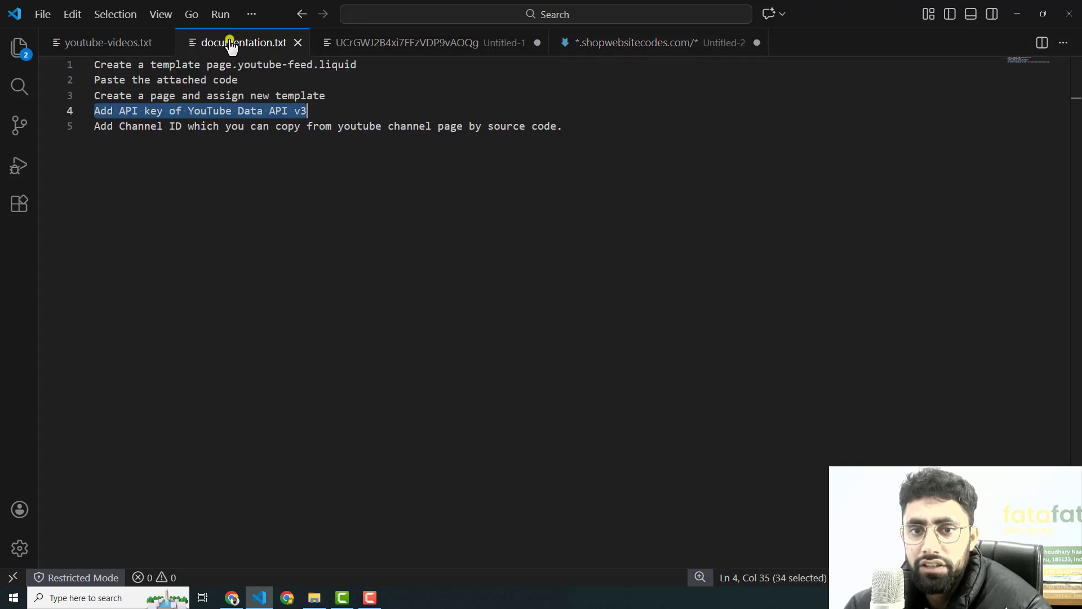
left_click(111, 141)
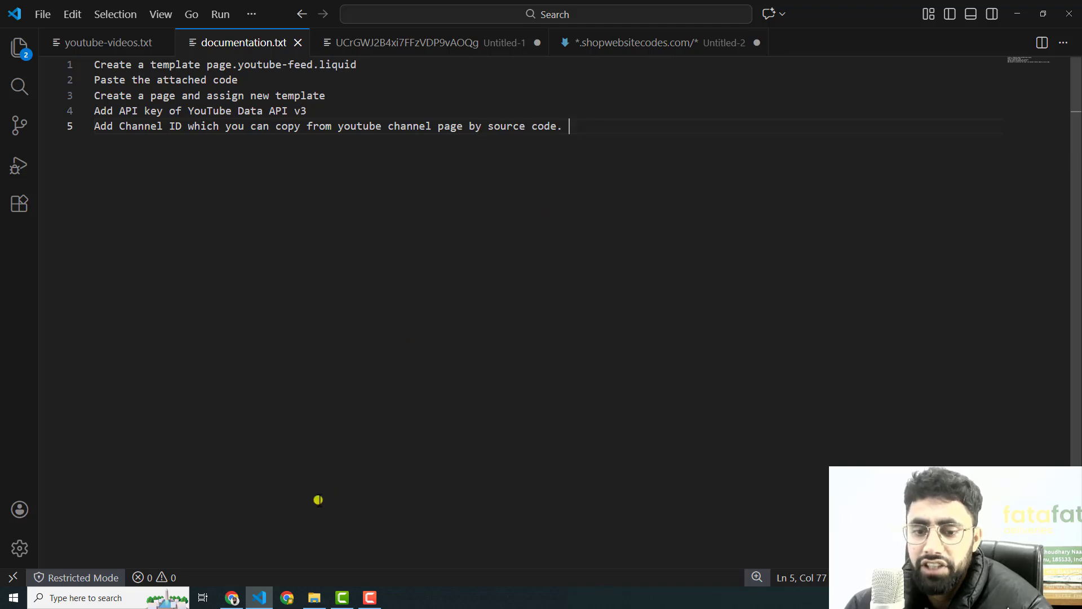
- Return to the Shopify admin, go to the list of pages and view the Tutotials page on the storefront
left_click(232, 599)
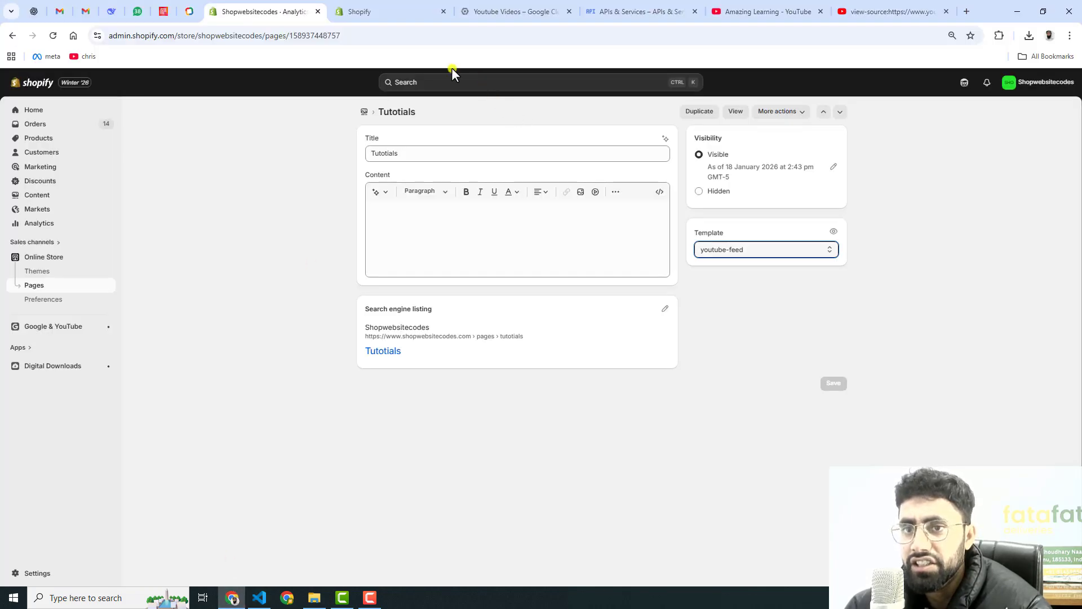
left_click(44, 287)
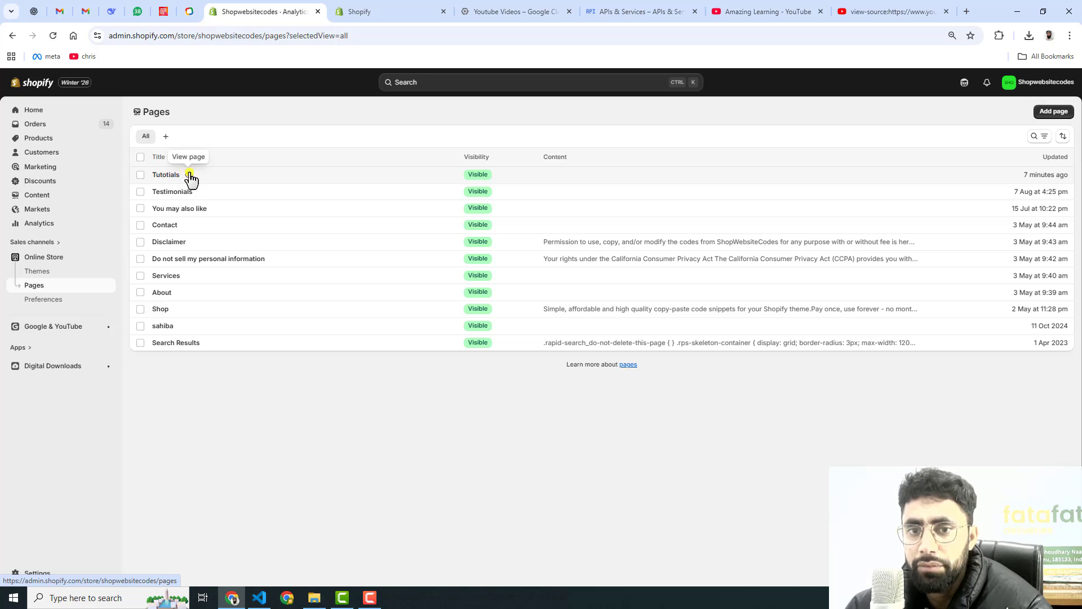
left_click(190, 175)
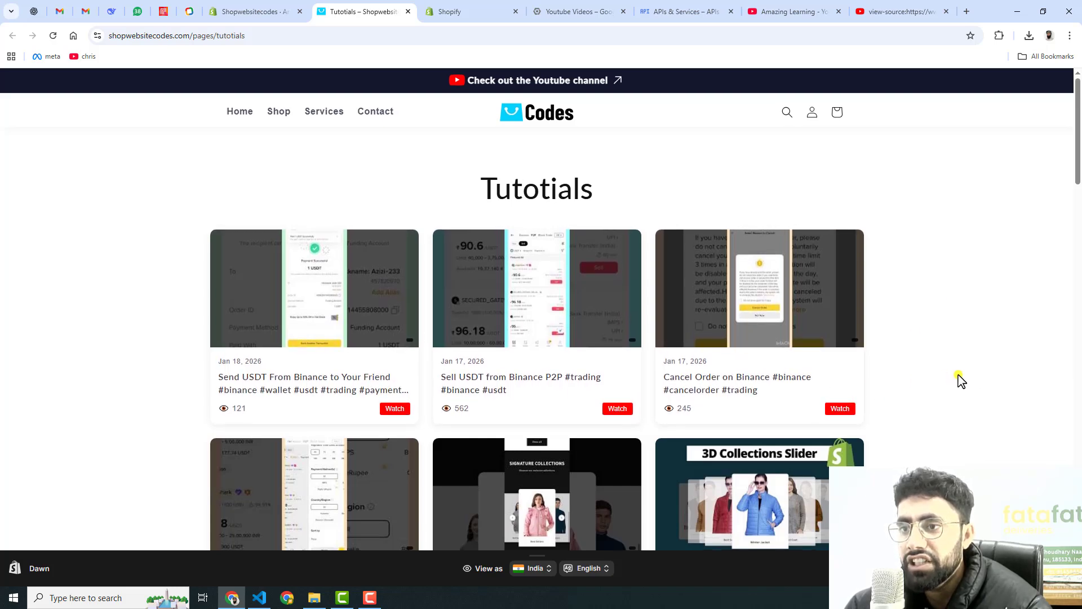
scroll(960, 380, "down", 4)
- Go back to the Amazing Learning channel on YouTube and look through its videos and latest Shorts for comparison
left_click(817, 8)
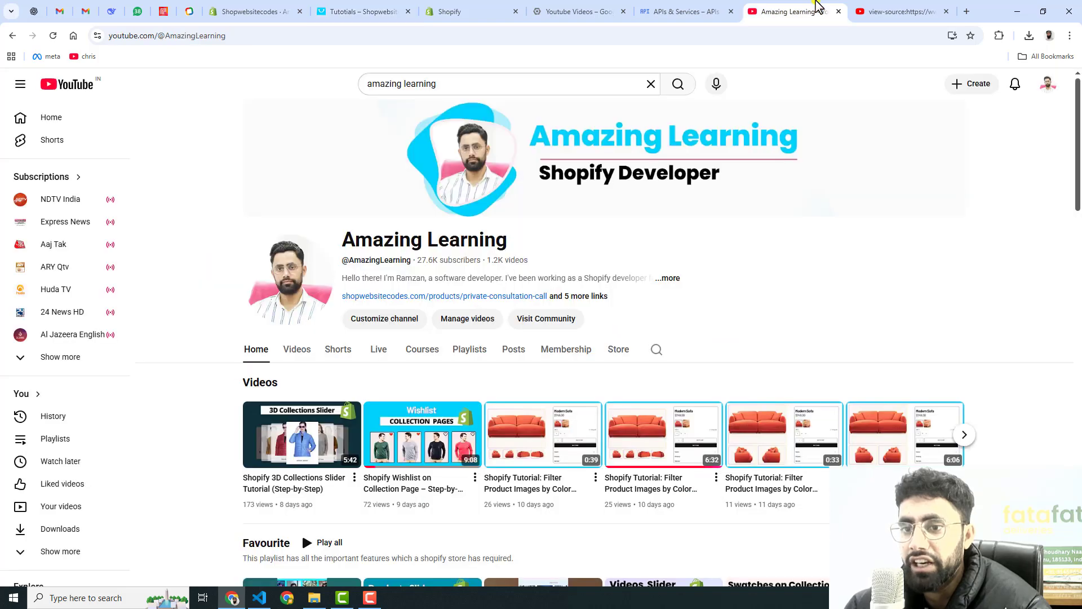
scroll(522, 317, "down", 3)
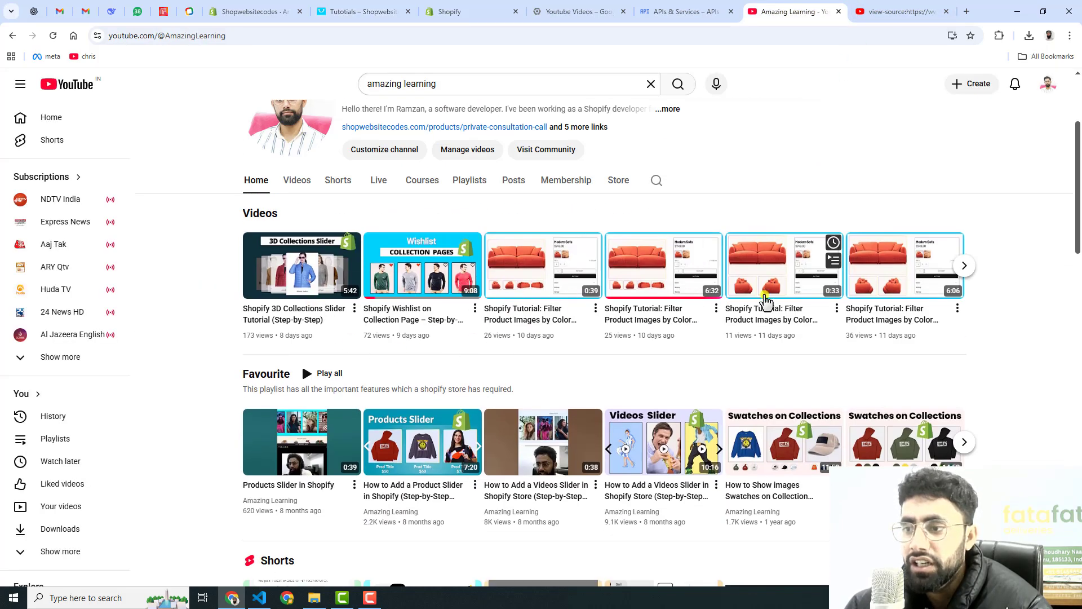
left_click(336, 183)
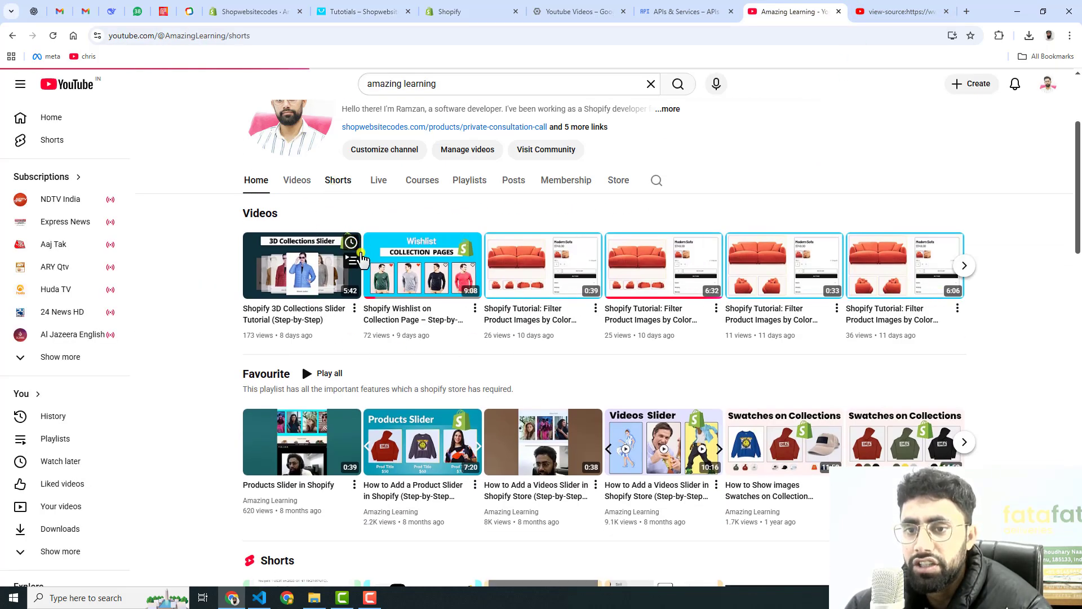
scroll(439, 429, "down", 4)
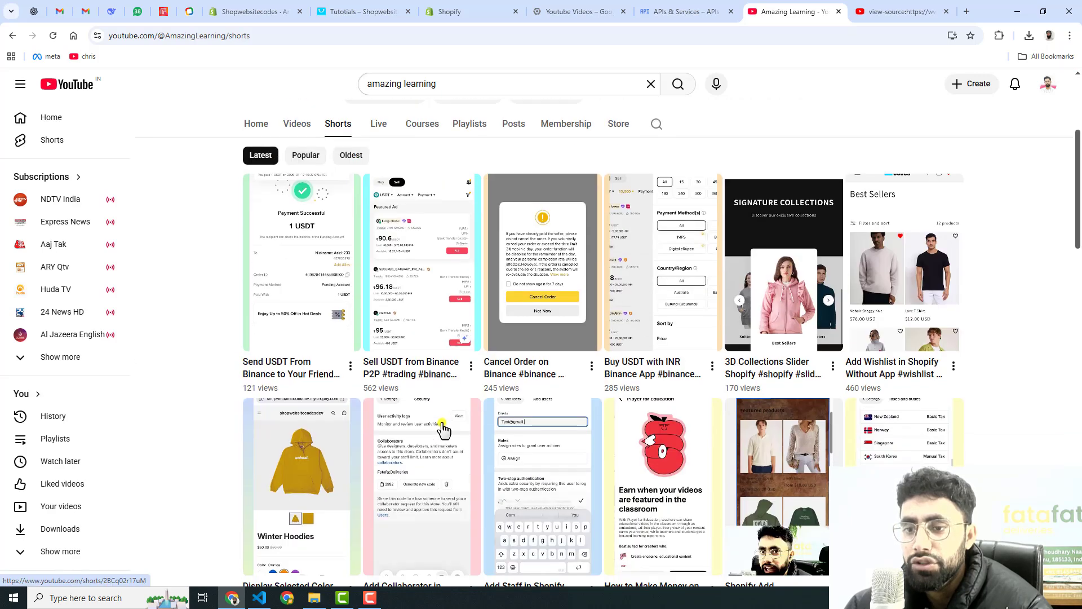
scroll(444, 429, "up", 6)
- Return to the storefront's Tutotials page and look through the video grid down to the Load More Videos button
left_click(606, 11)
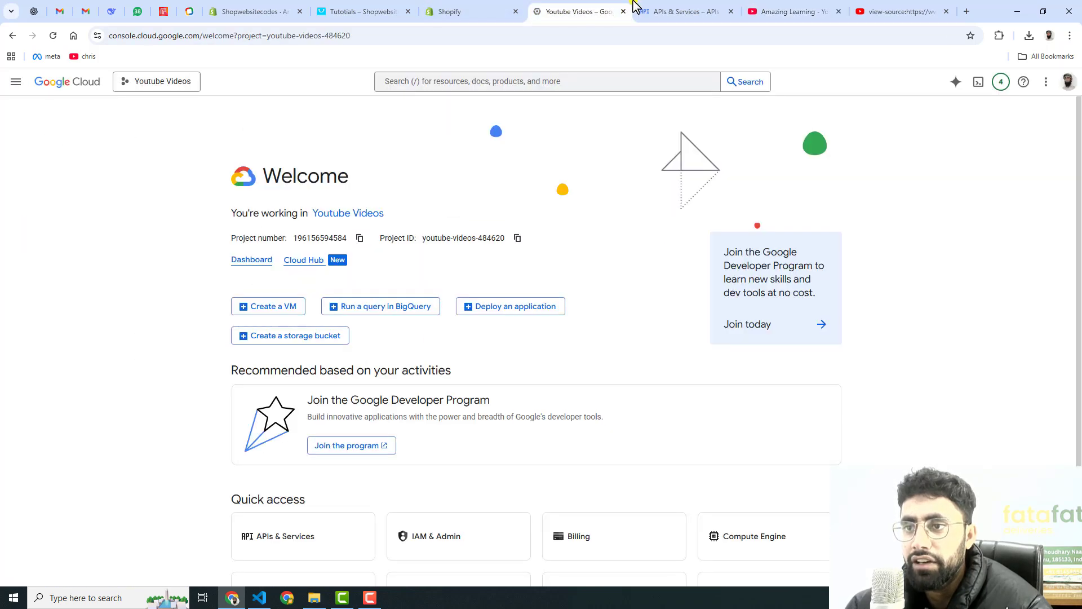
left_click(358, 8)
scroll(947, 309, "down", 4)
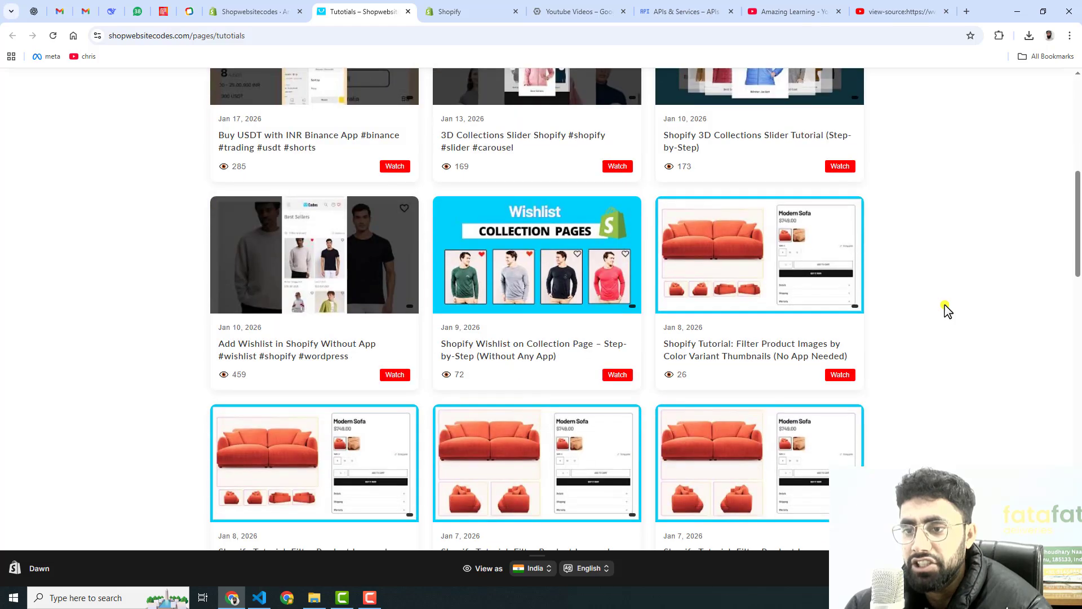
scroll(946, 310, "down", 20)
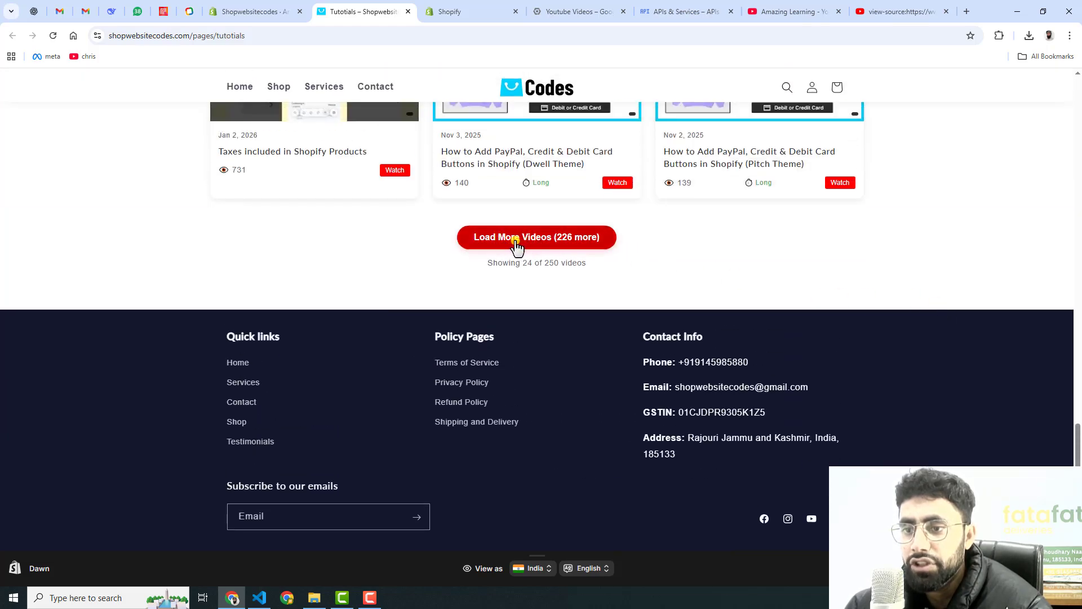
- Load another batch of videos on the storefront's tutorials page and look through the added rows down to the footer
left_click(527, 241)
scroll(962, 341, "down", 10)
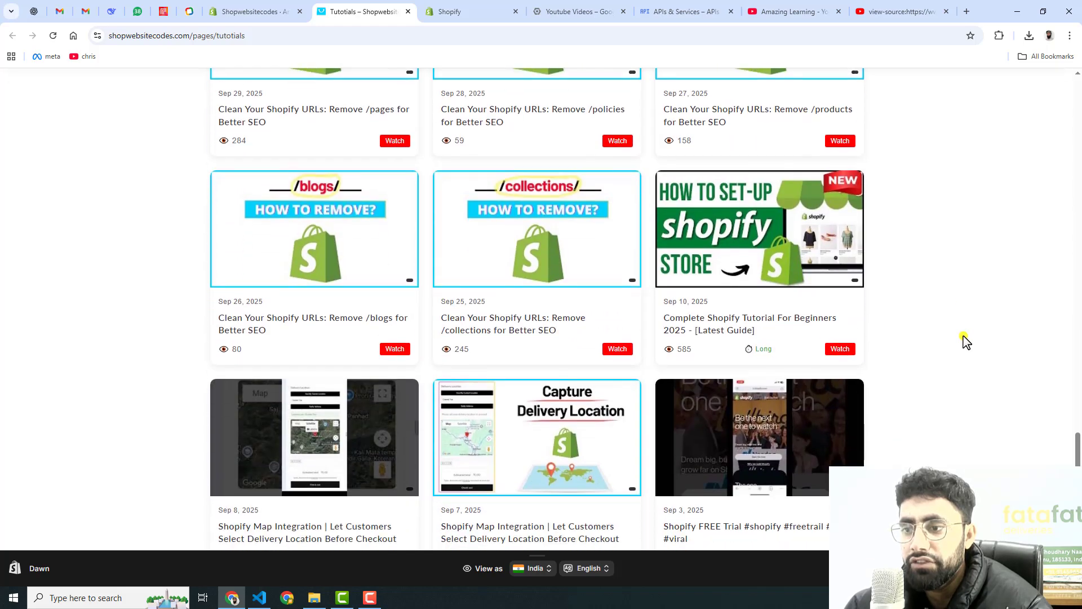
scroll(963, 338, "down", 7)
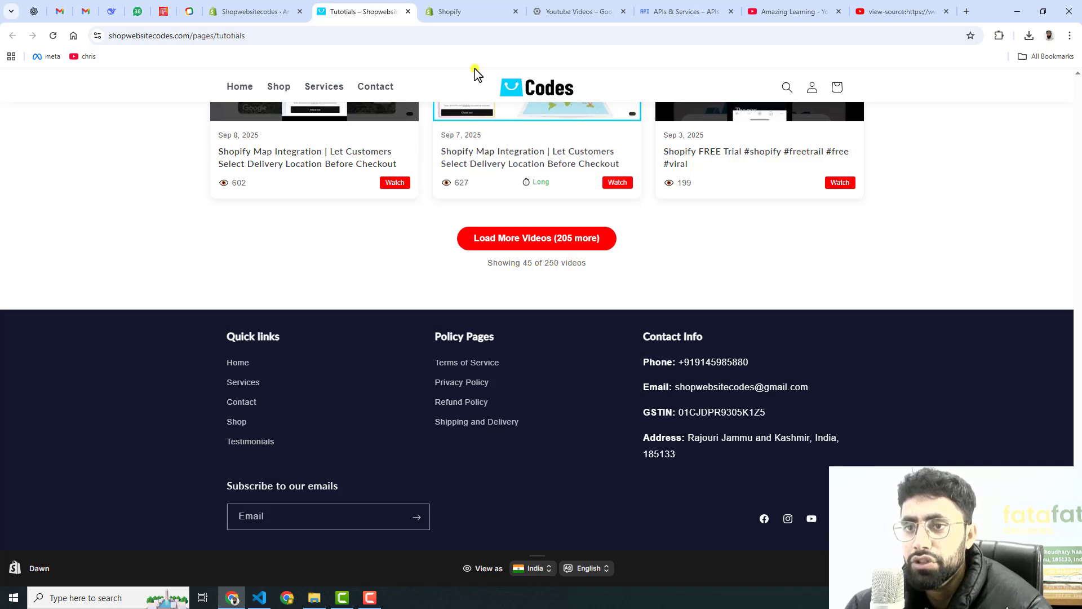
- Return to page.youtube-feed.liquid in the theme code editor and examine the VIDEOS_PER_PAGE, VIDEOS_PER_LOAD and MAX_PAGES settings
left_click(466, 11)
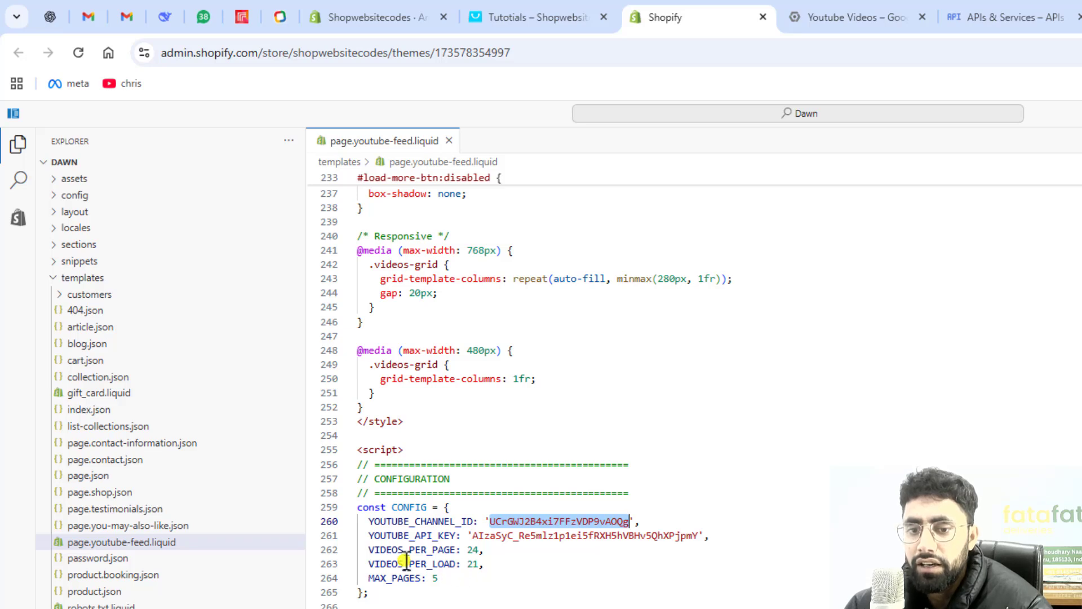
left_click(471, 549)
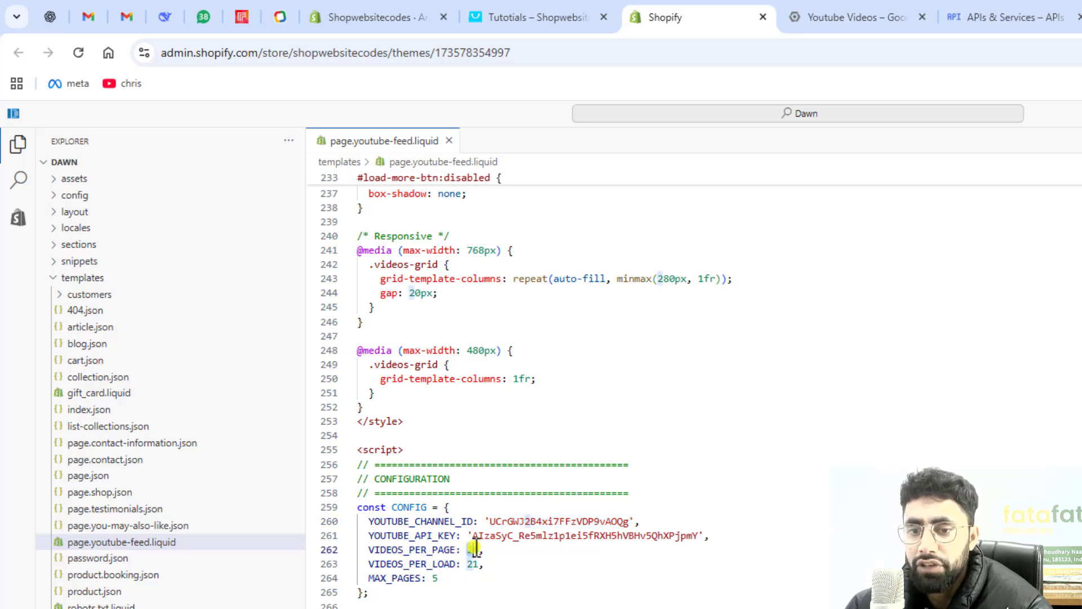
double_click(391, 580)
left_click(443, 579)
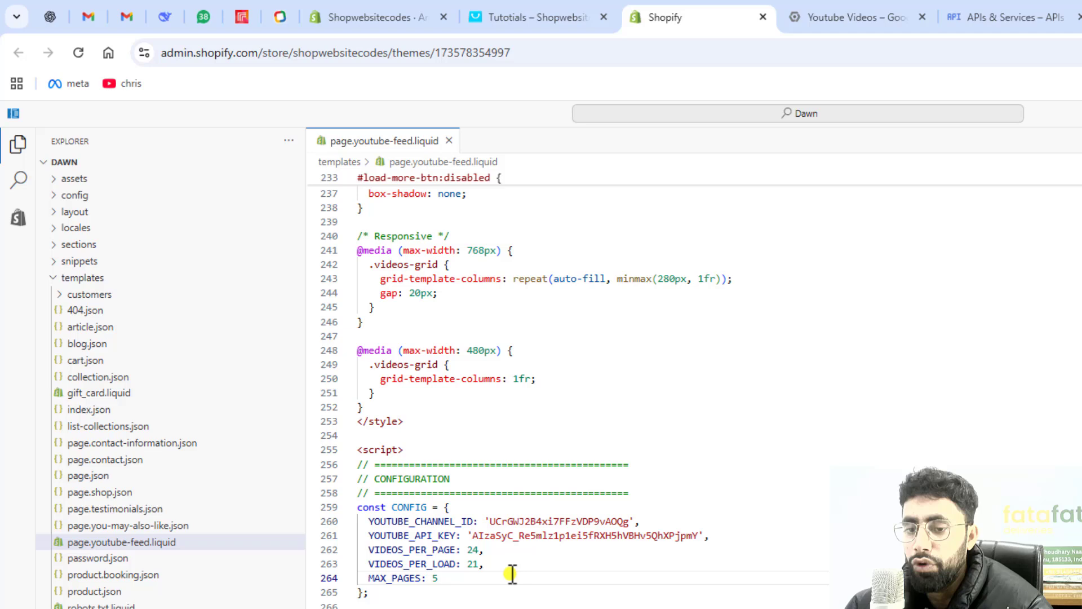
- Try a MAX_PAGES value of 10 in the CONFIG block and undo the change
double_click(434, 577)
type("10")
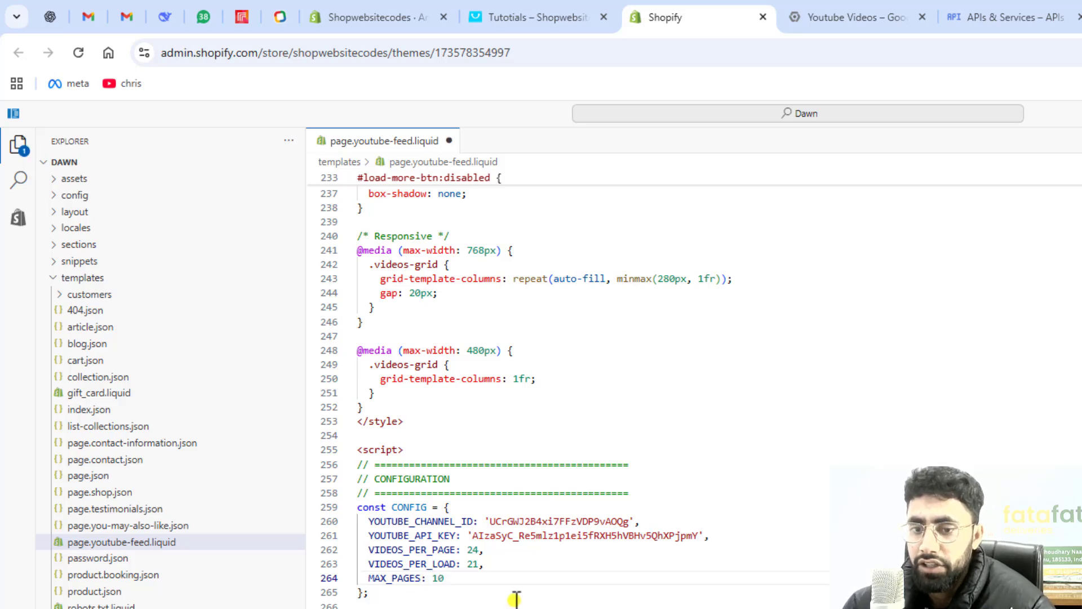
key("ctrl+z")
left_click(515, 596)
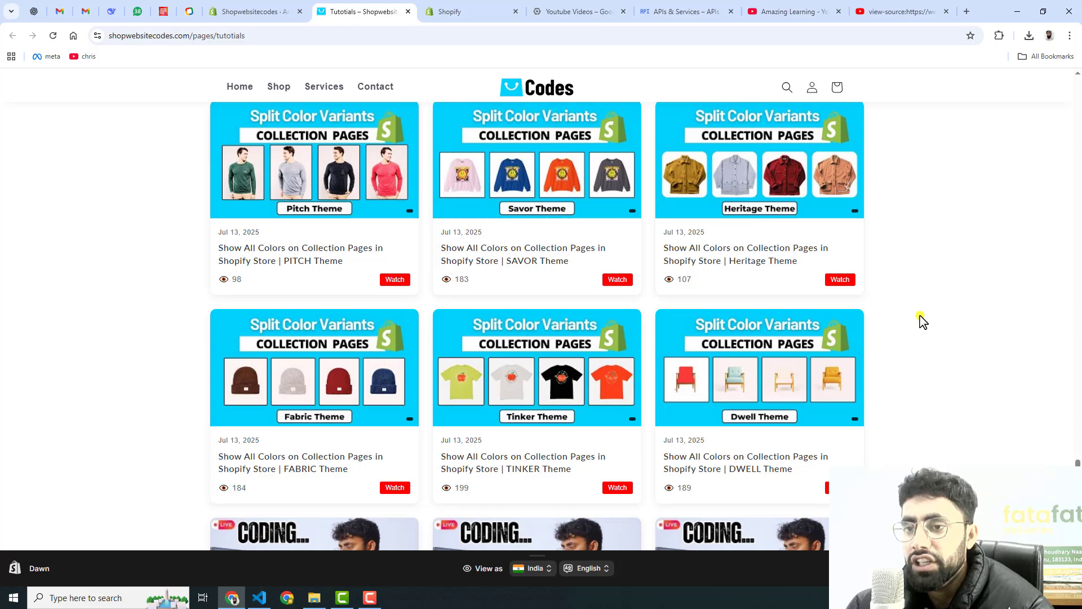
- Back on the storefront's Tutorials page, look through the additionally loaded videos to the end of the grid and return to the page heading
scroll(922, 322, "down", 4)
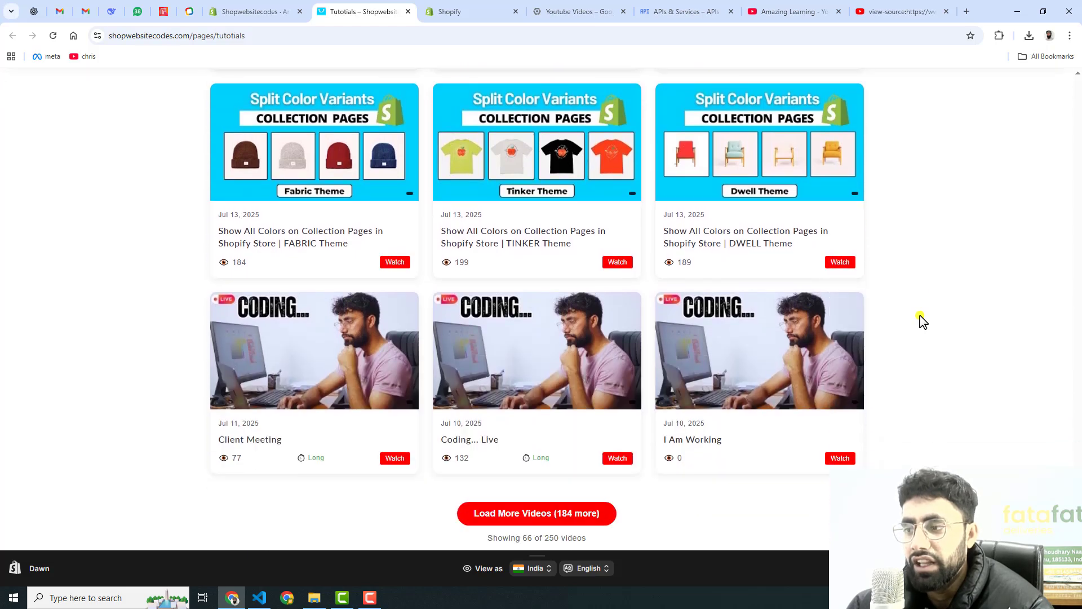
scroll(993, 300, "up", 20)
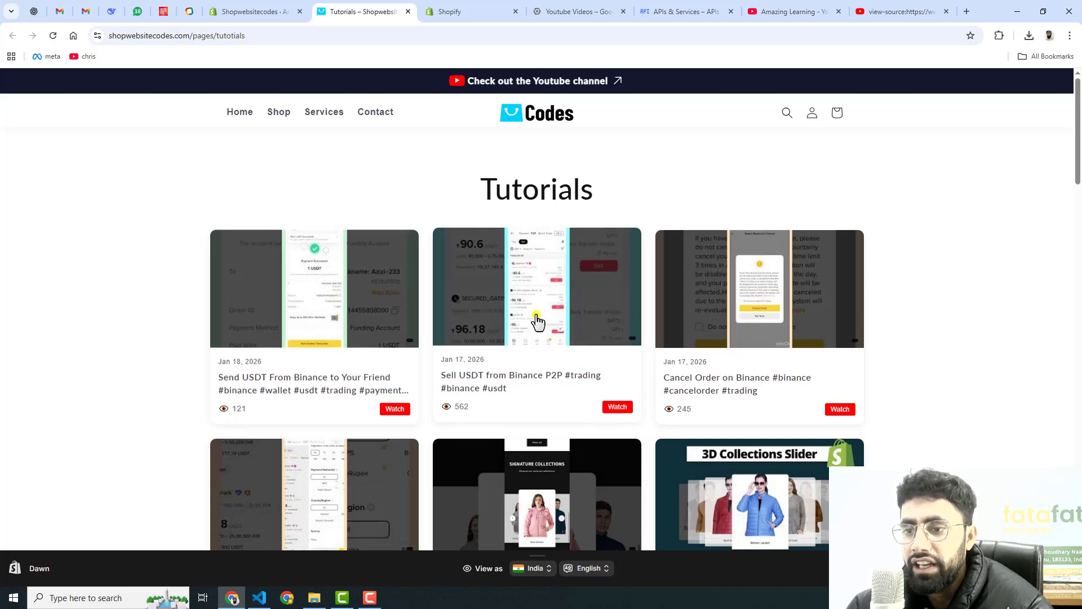
- Open the Shopify 3D Collections Slider Tutorial (Step-by-Step) video from the grid to check its YouTube link, and close it again
scroll(555, 323, "down", 3)
left_click(753, 326)
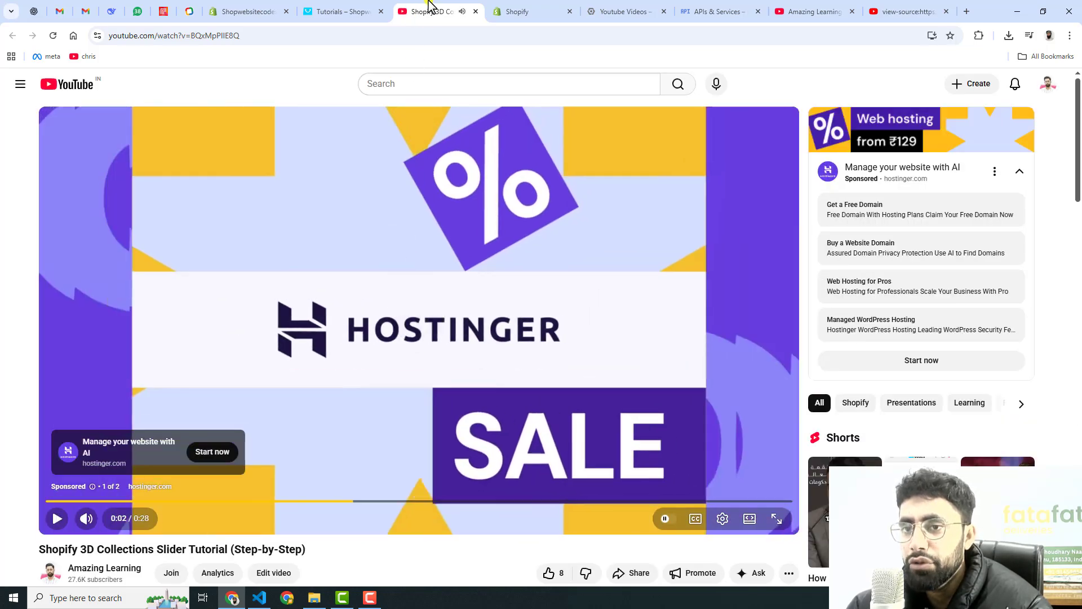
middle_click(438, 10)
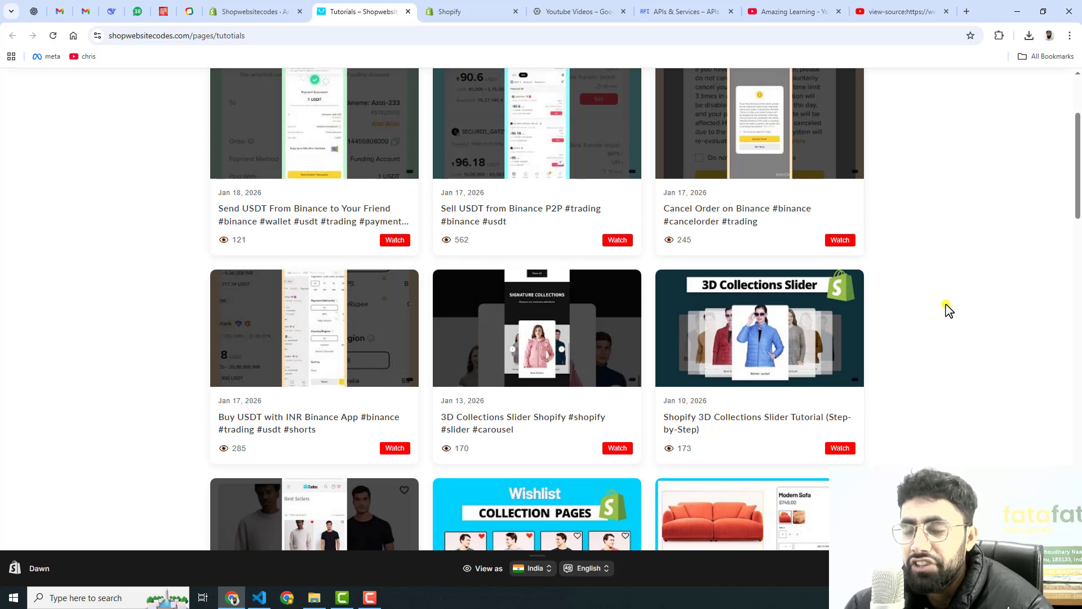
scroll(946, 309, "up", 3)
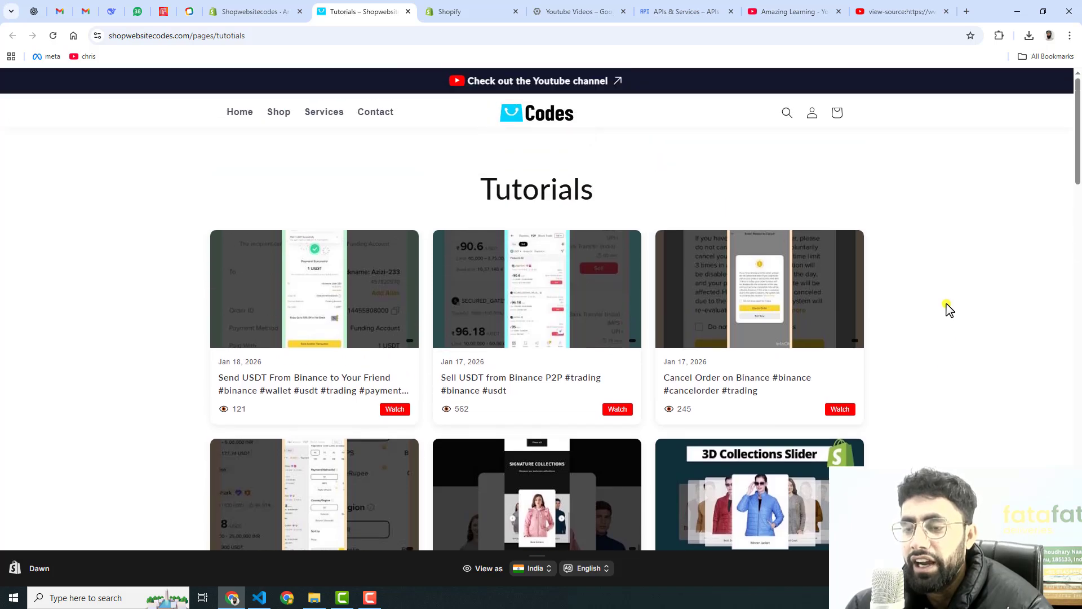